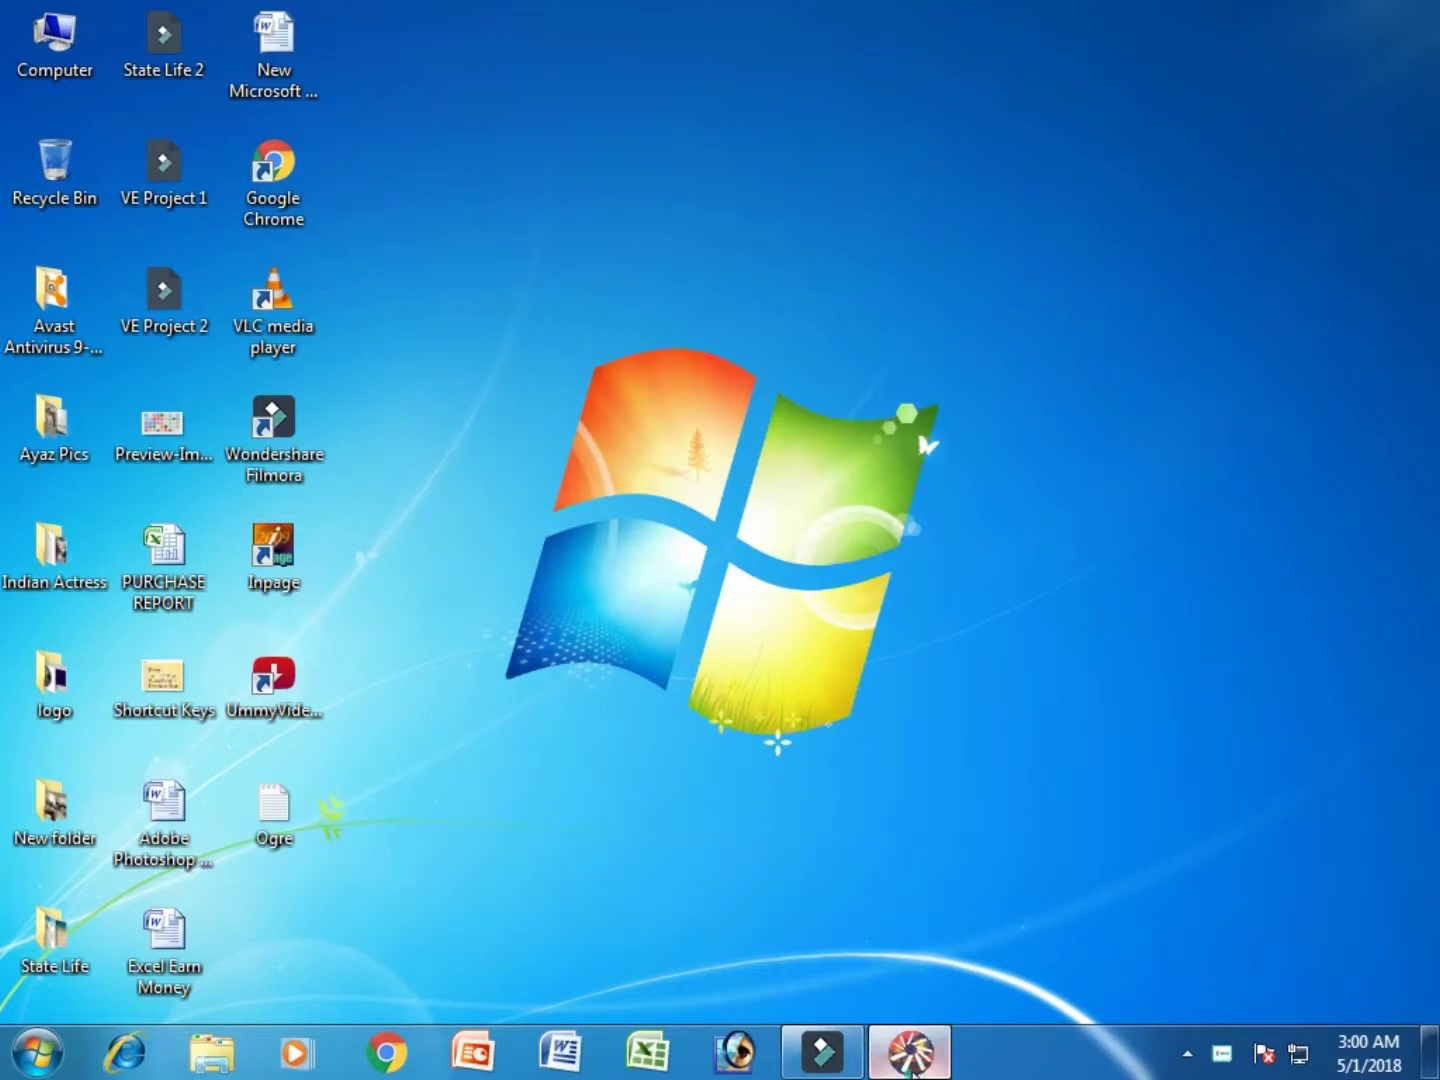
Step: Restore the minimised Flash 5 window from the taskbar
click(918, 1065)
Step: Create a new movie and type the name as a text block on the stage's left
click(27, 42)
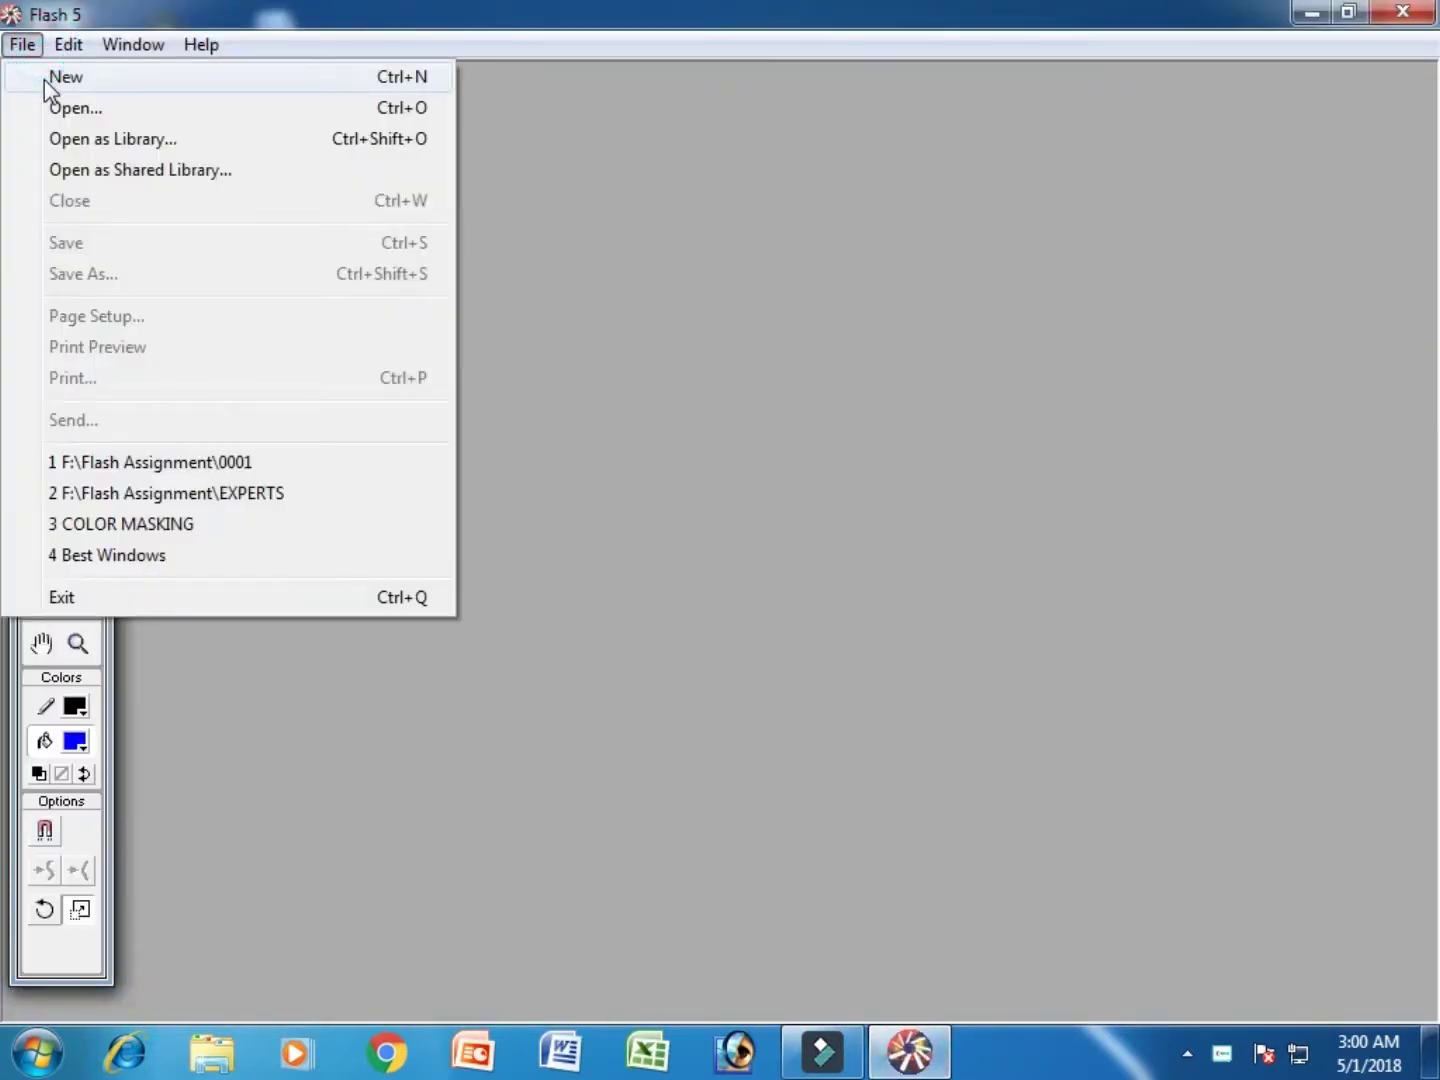
click(45, 76)
click(78, 434)
click(350, 632)
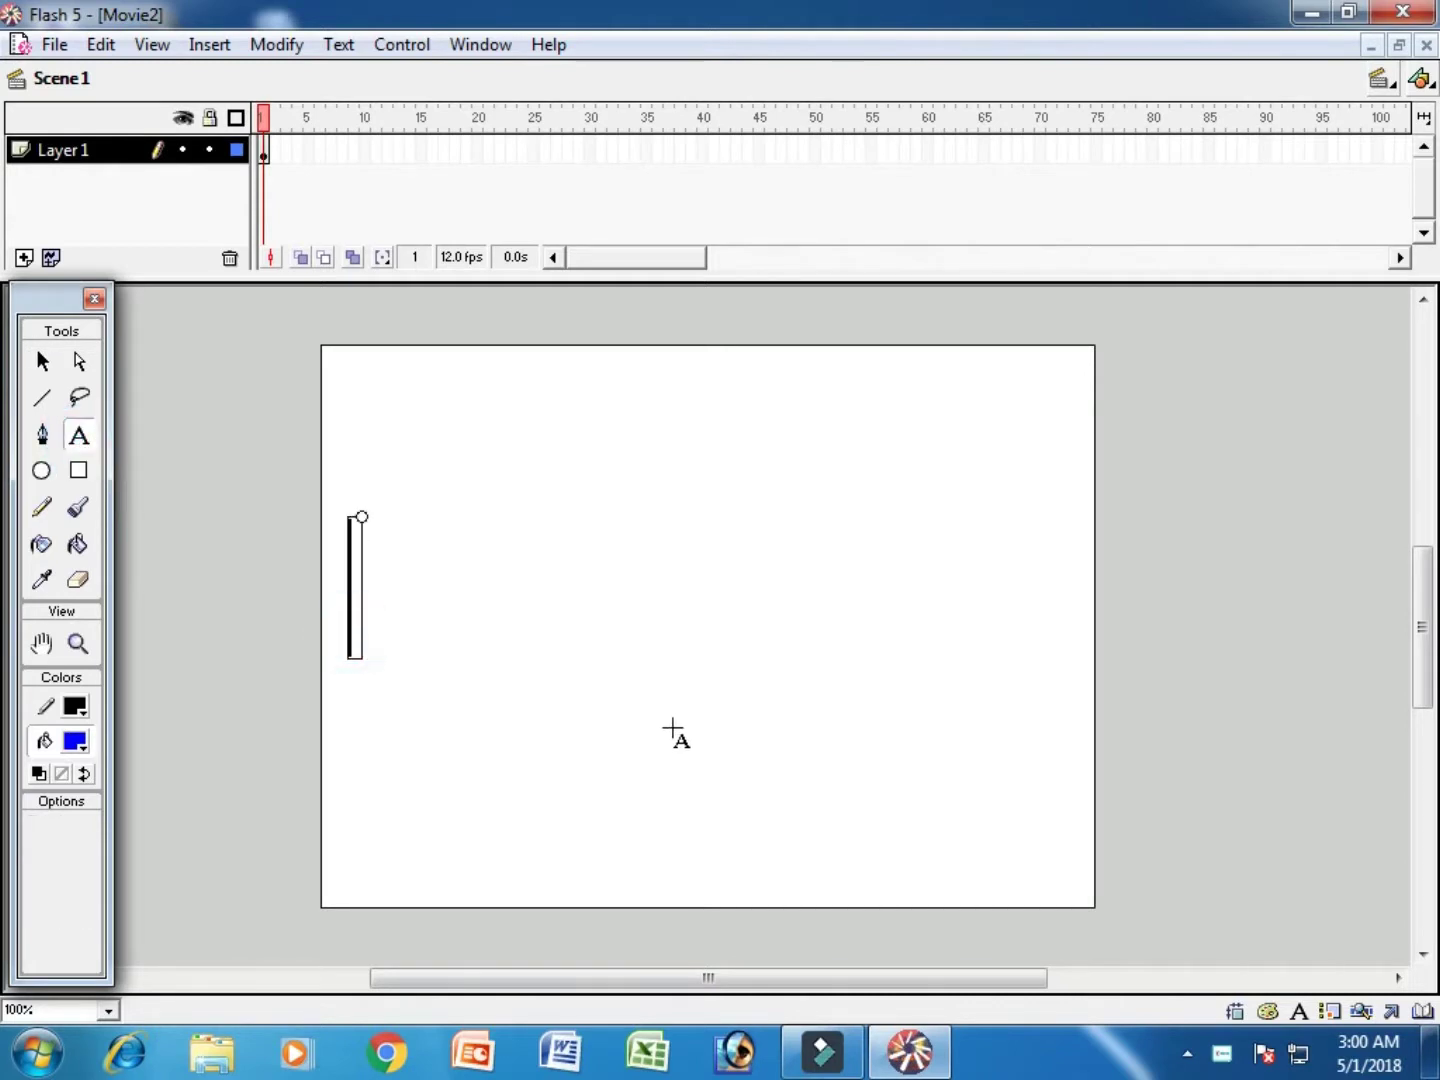
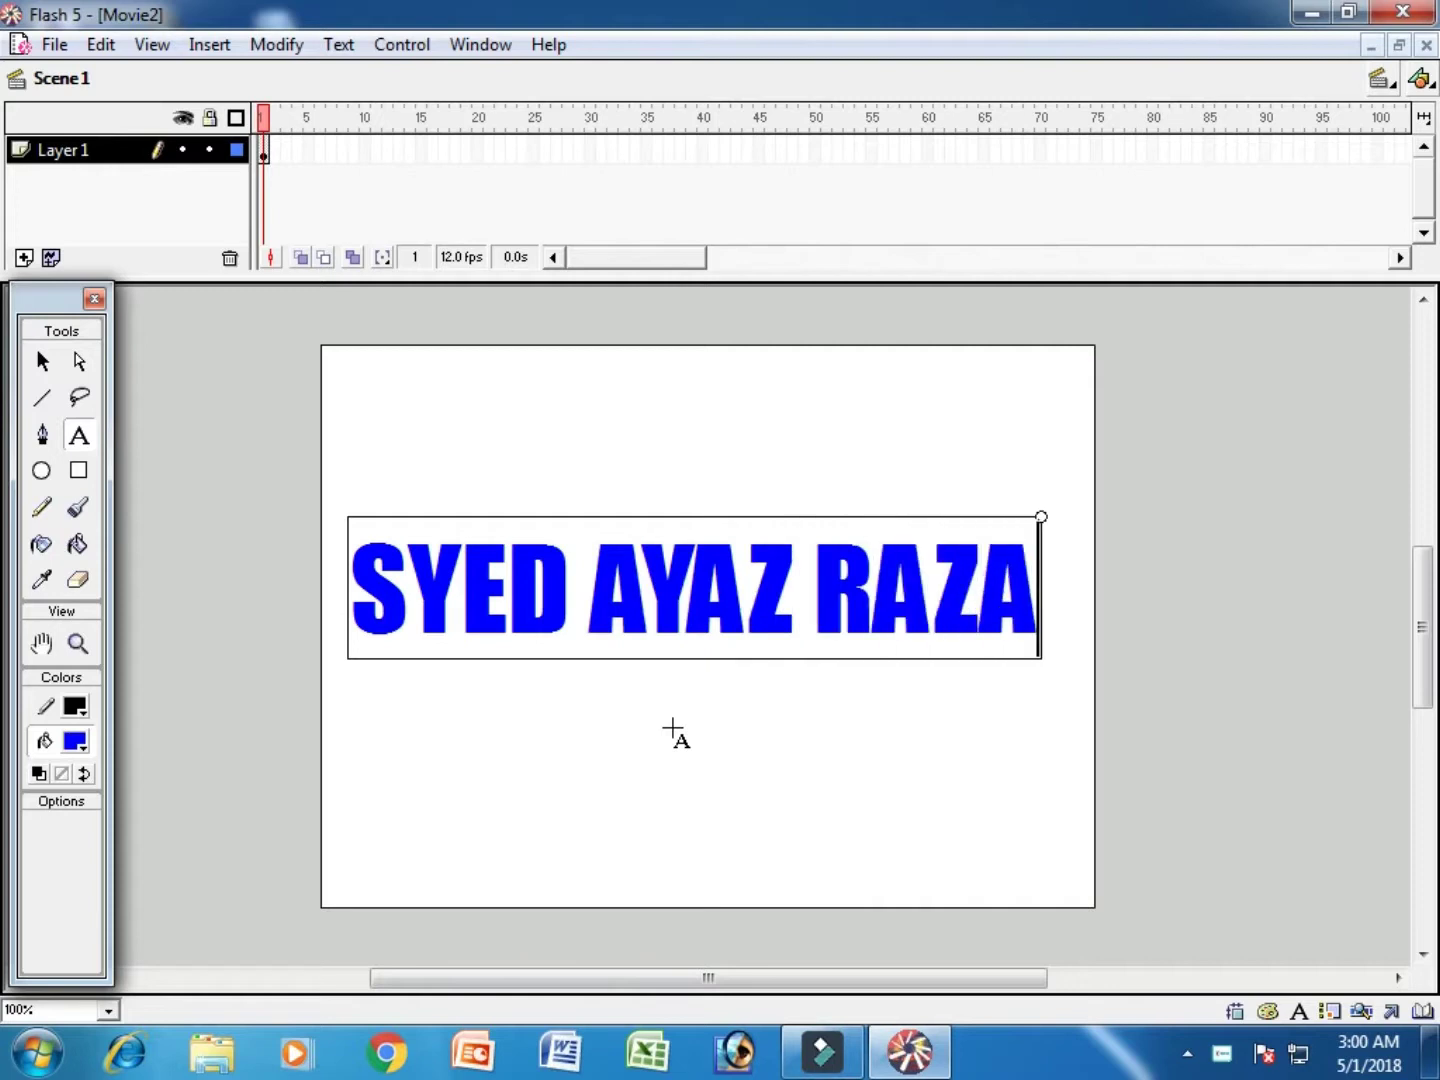
key(ctrl+a)
click(338, 44)
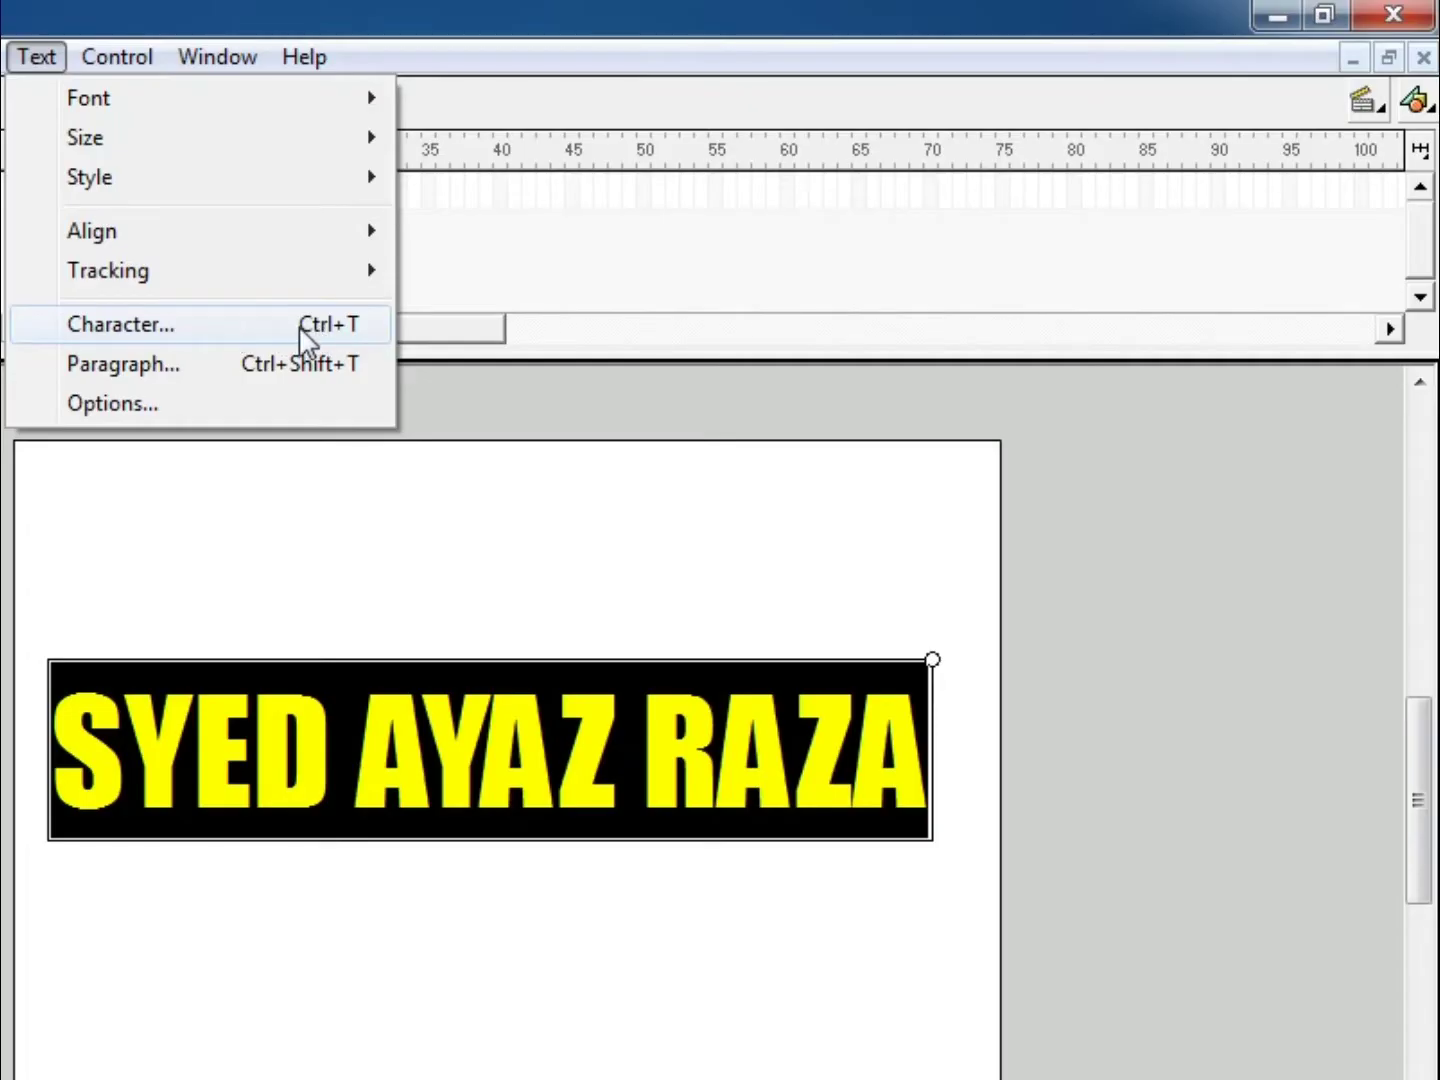
Step: Raise the name text's font size to 84 in the Character panel
click(300, 335)
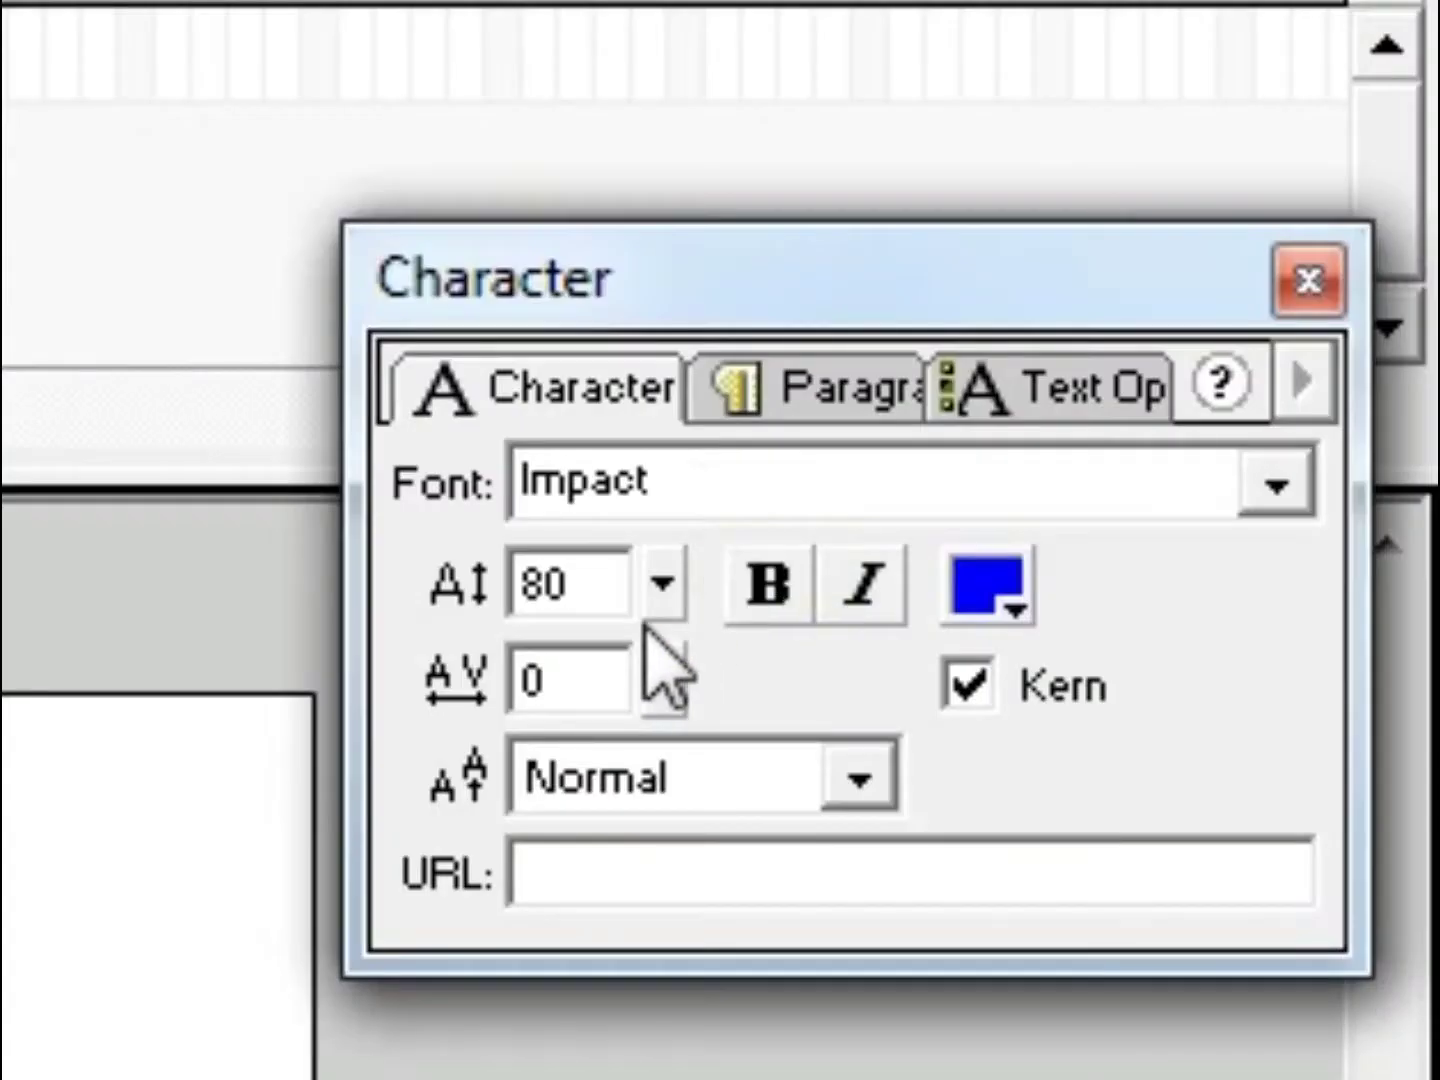
drag(648, 585, 645, 553)
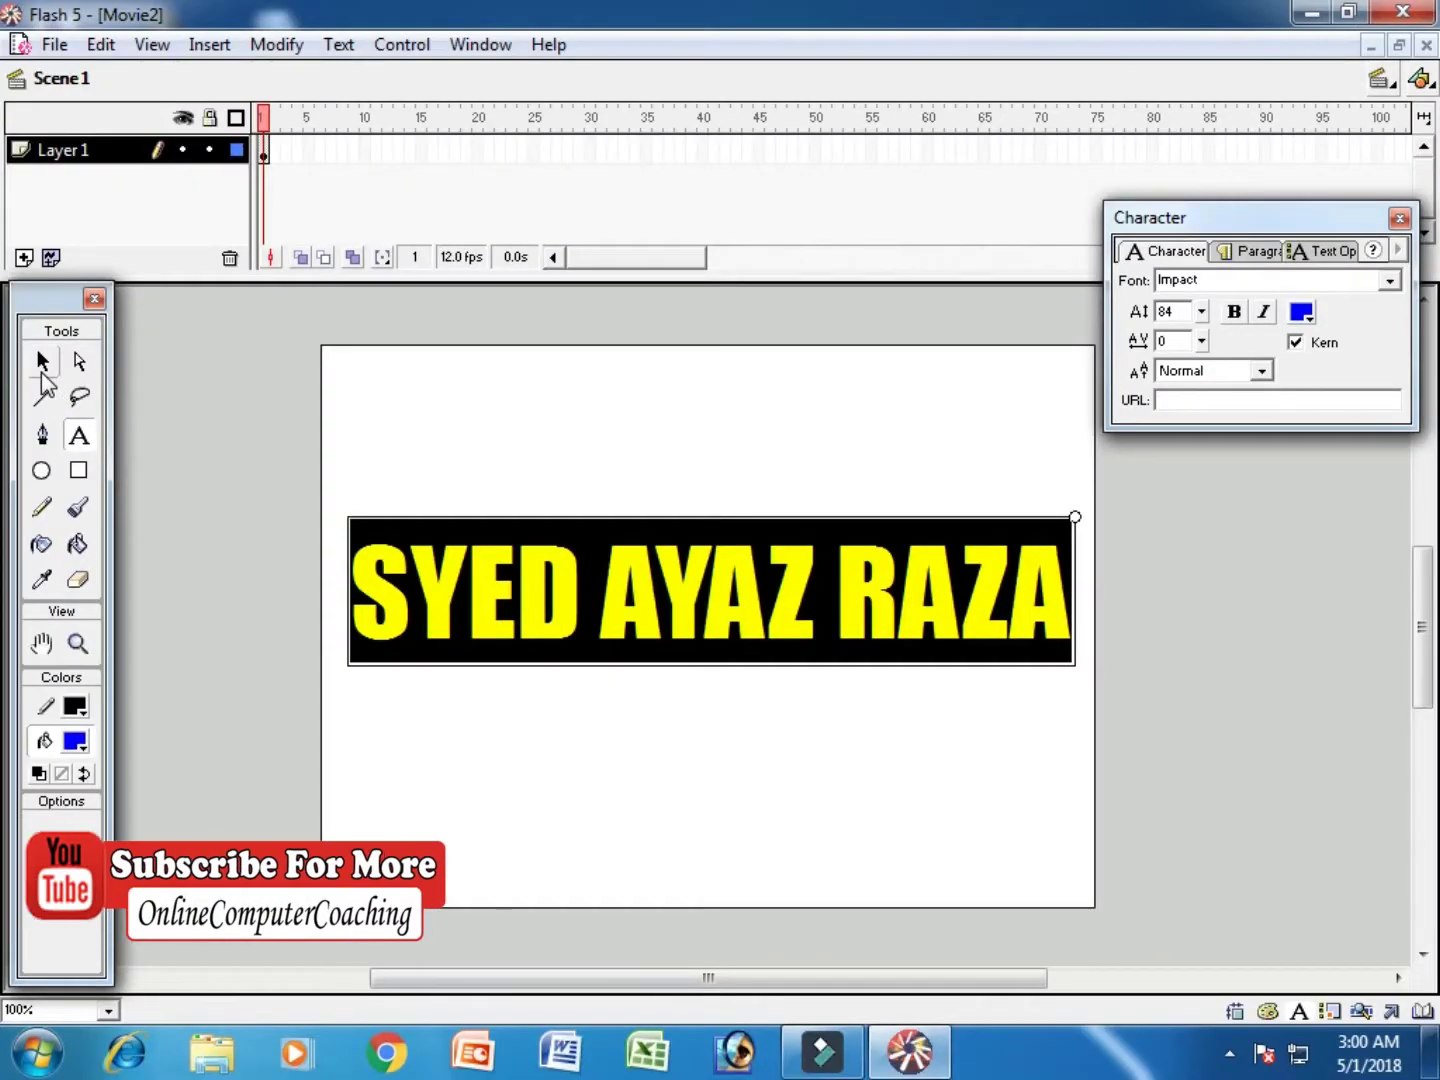
click(41, 370)
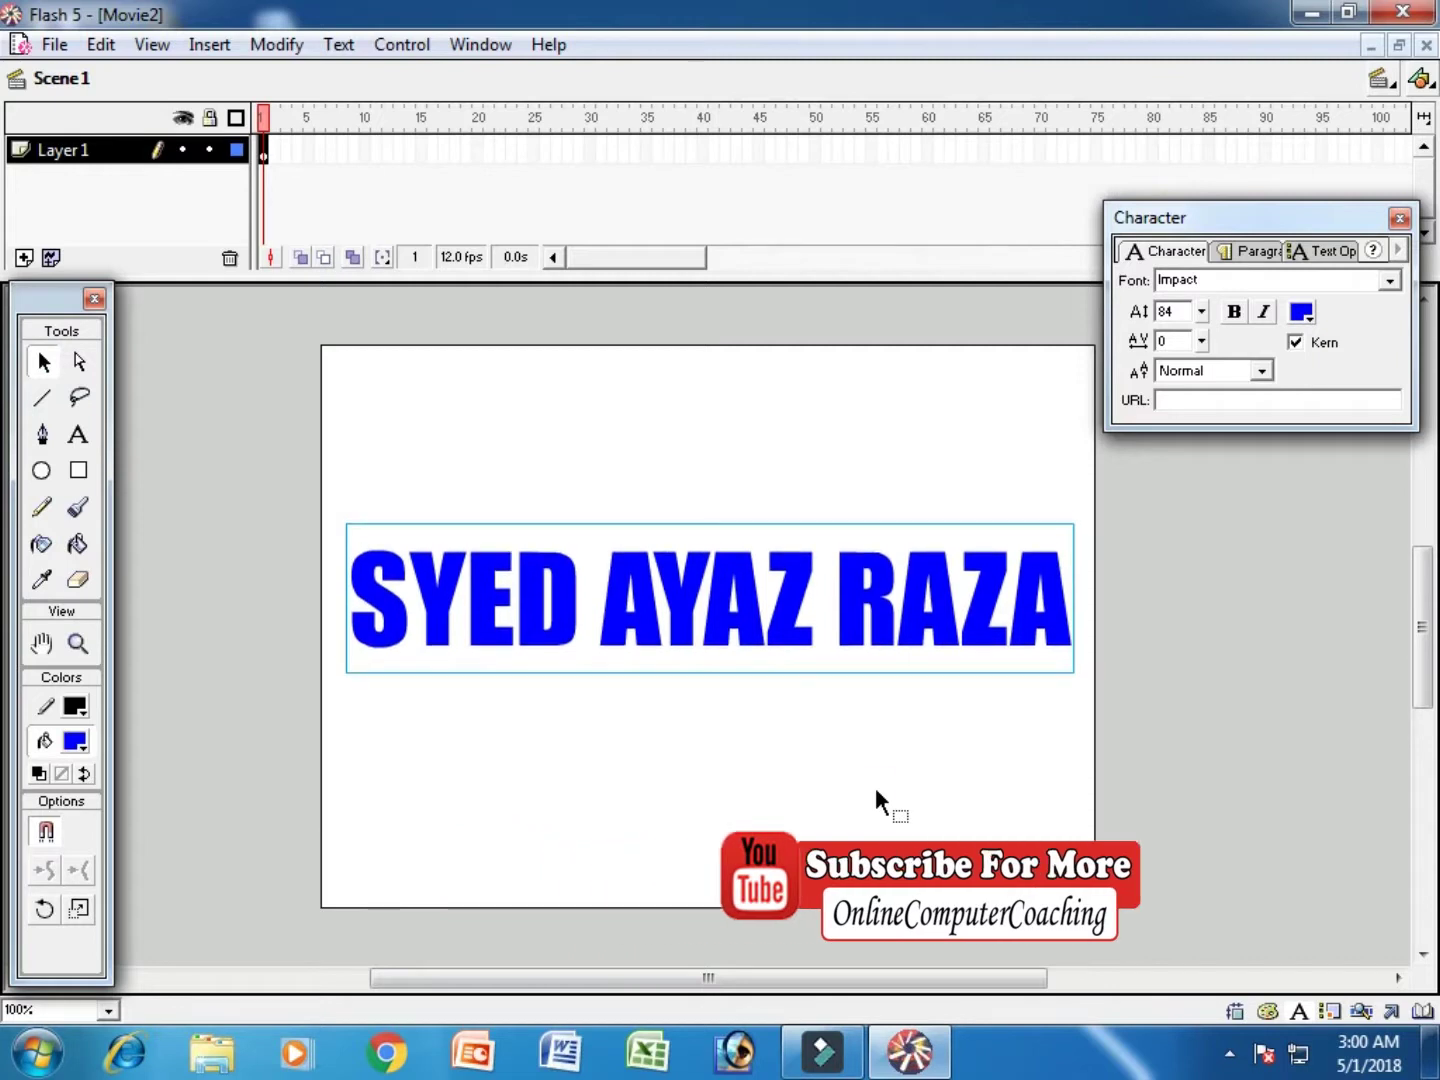
Step: Nudge the text block slightly down and sideways, then deselect it
key(shift+Down)
key(shift+Down)
key(Left)
key(Left)
key(Left)
key(Left)
key(Right)
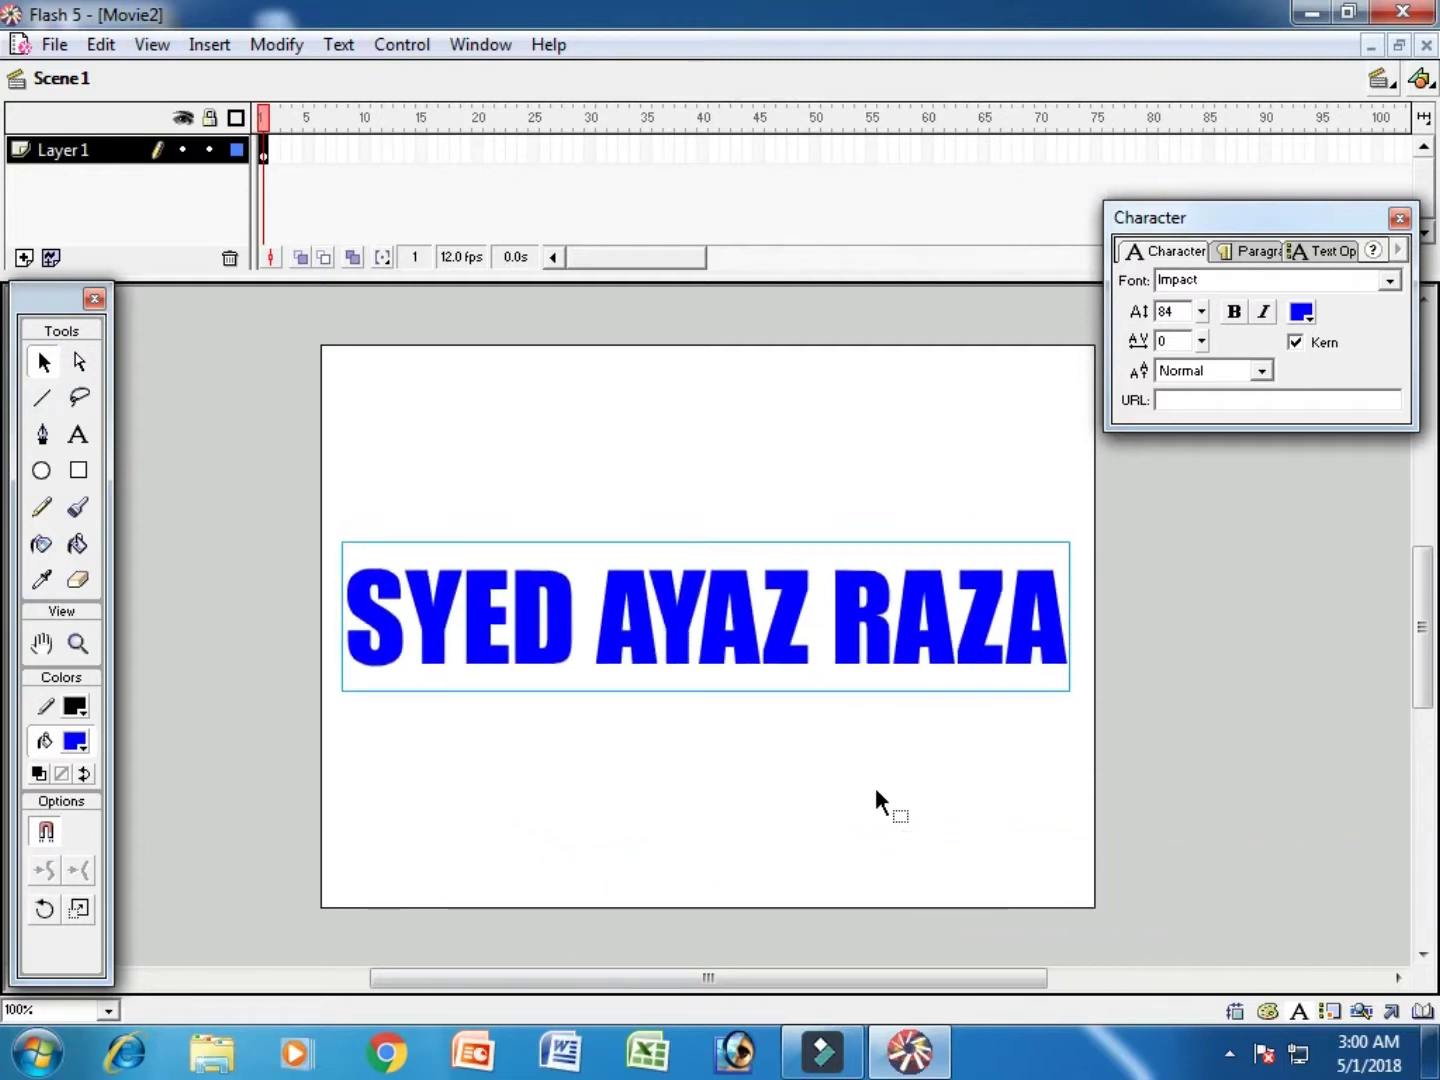
click(1100, 787)
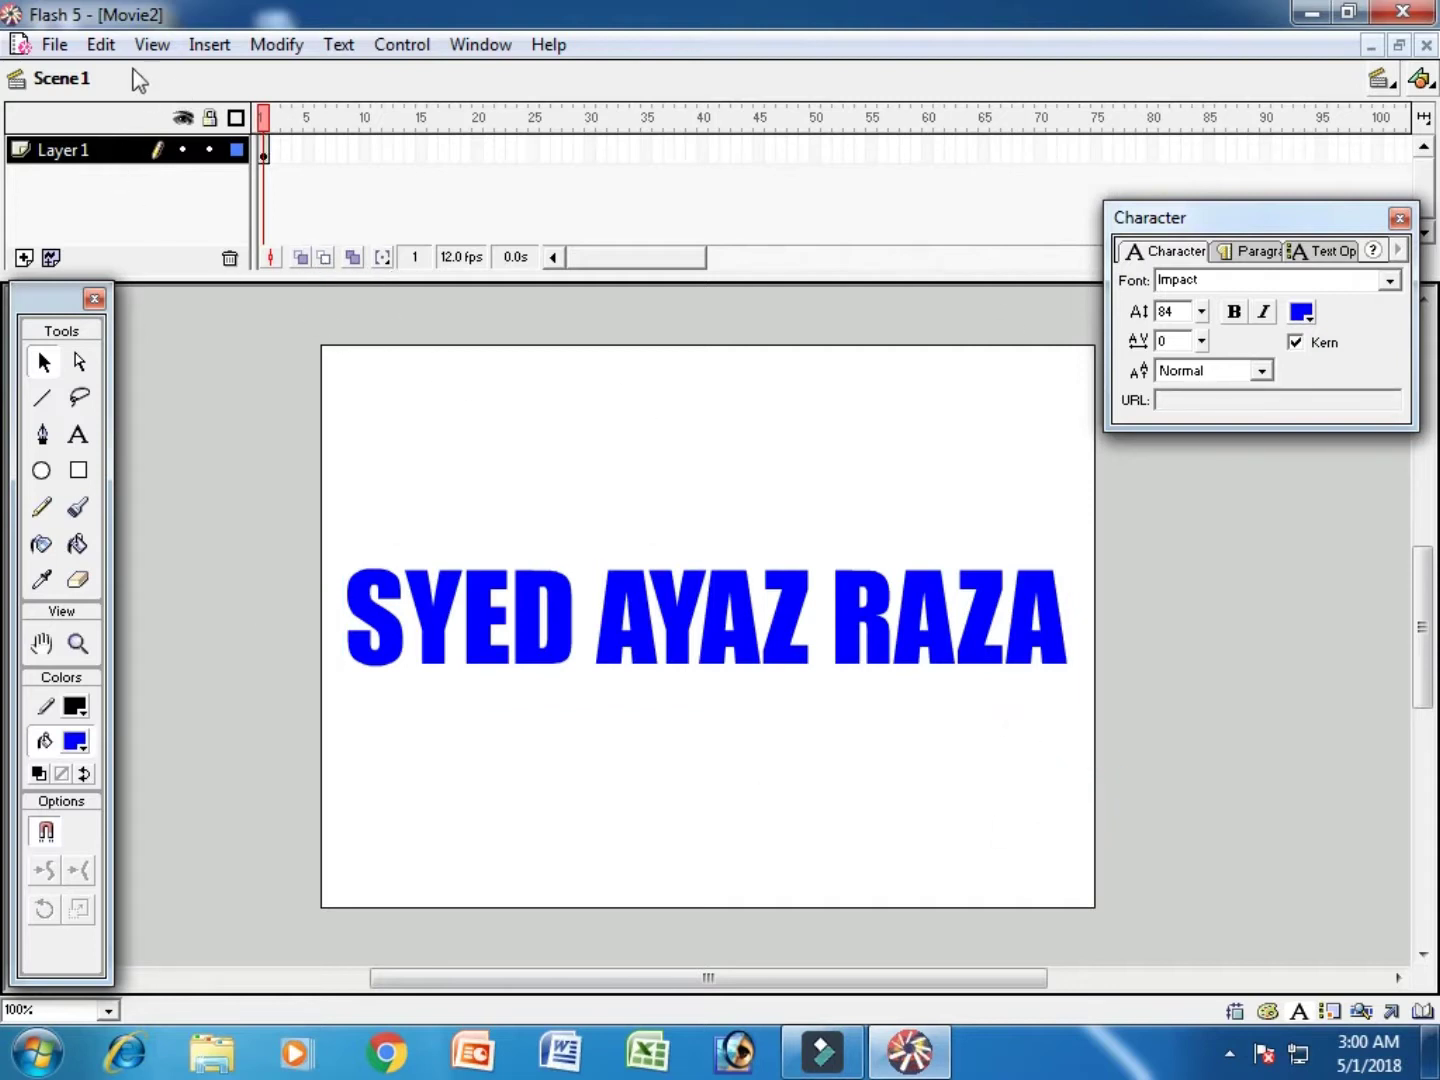
Step: Show rulers and magnify the stage to 200%
click(152, 44)
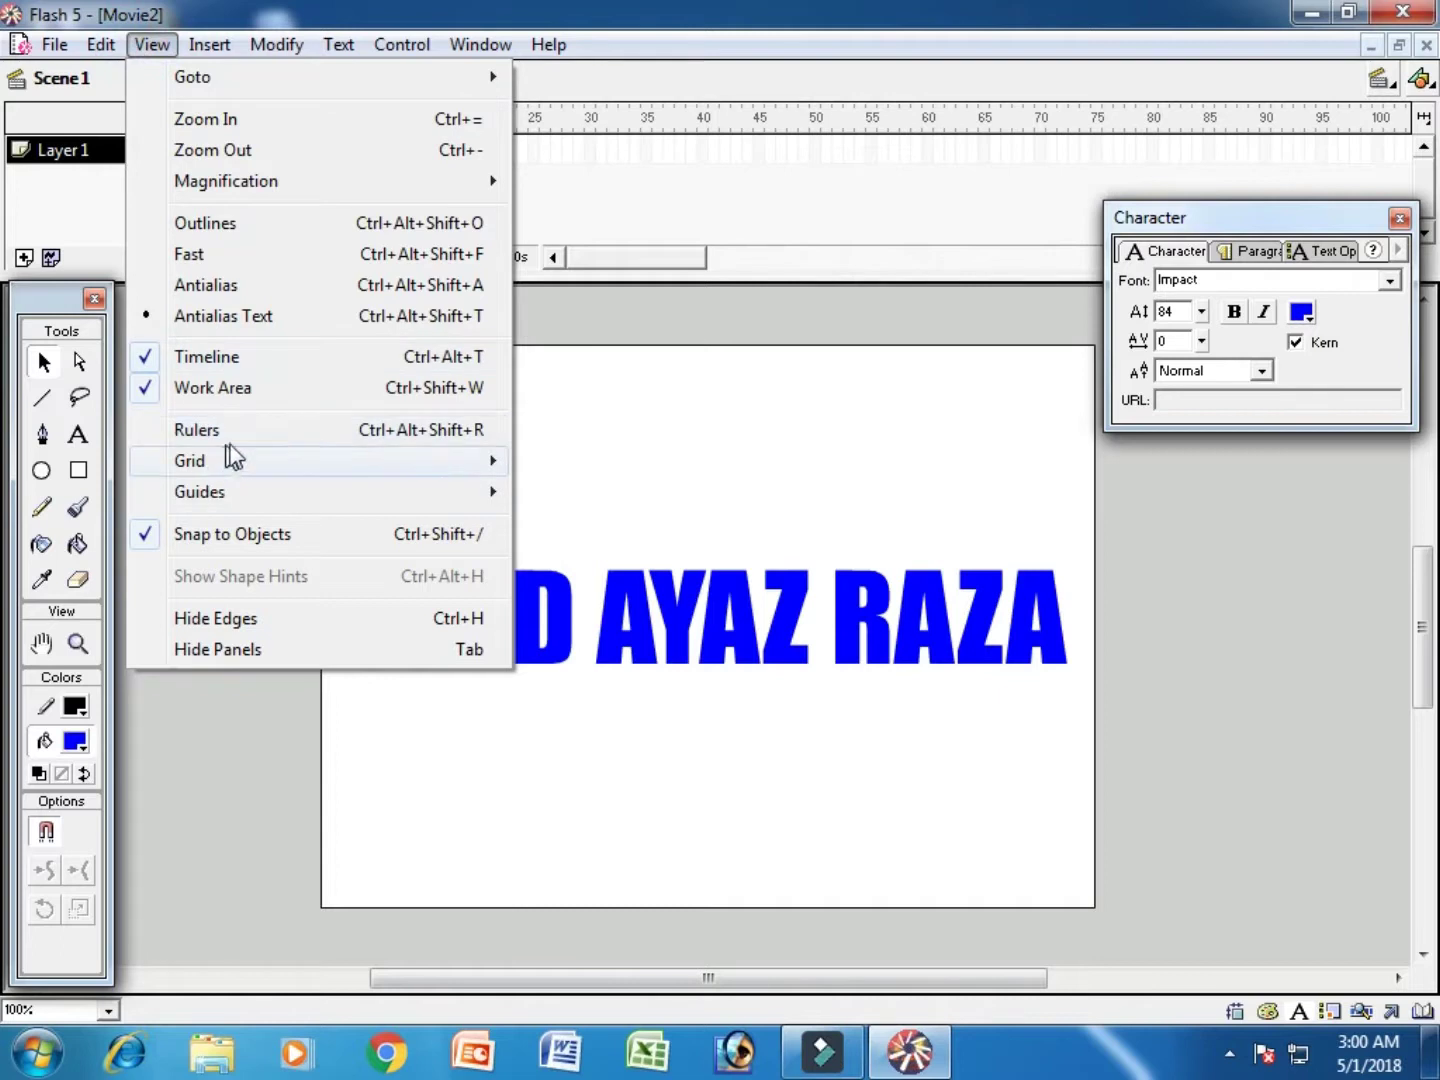
click(326, 428)
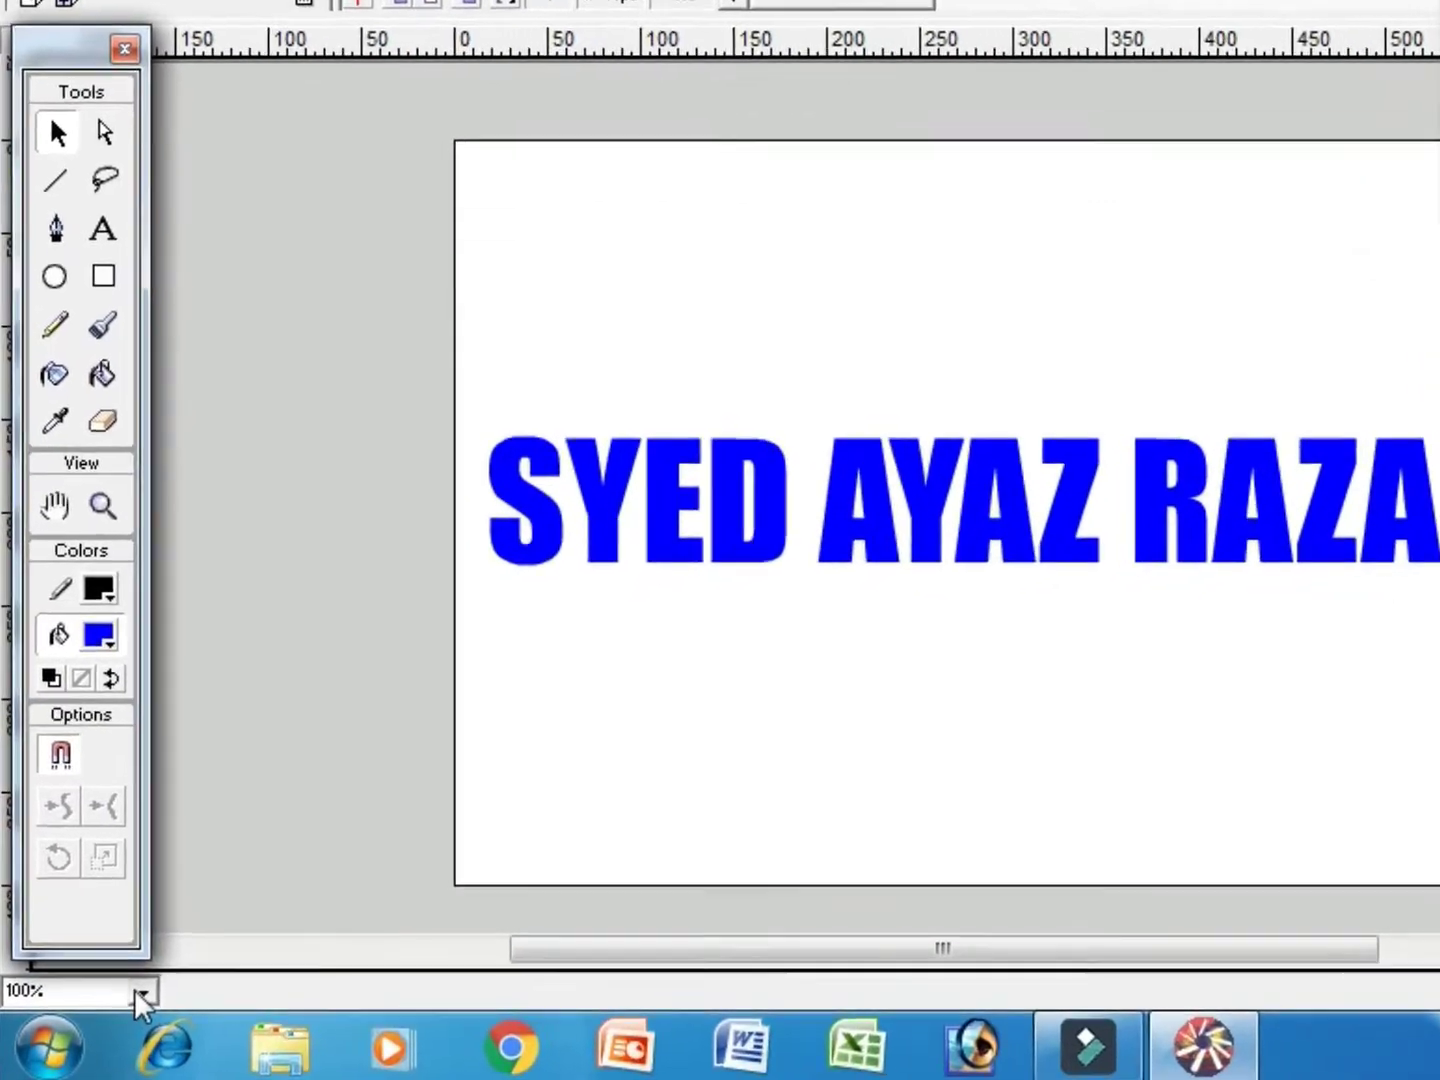
click(136, 991)
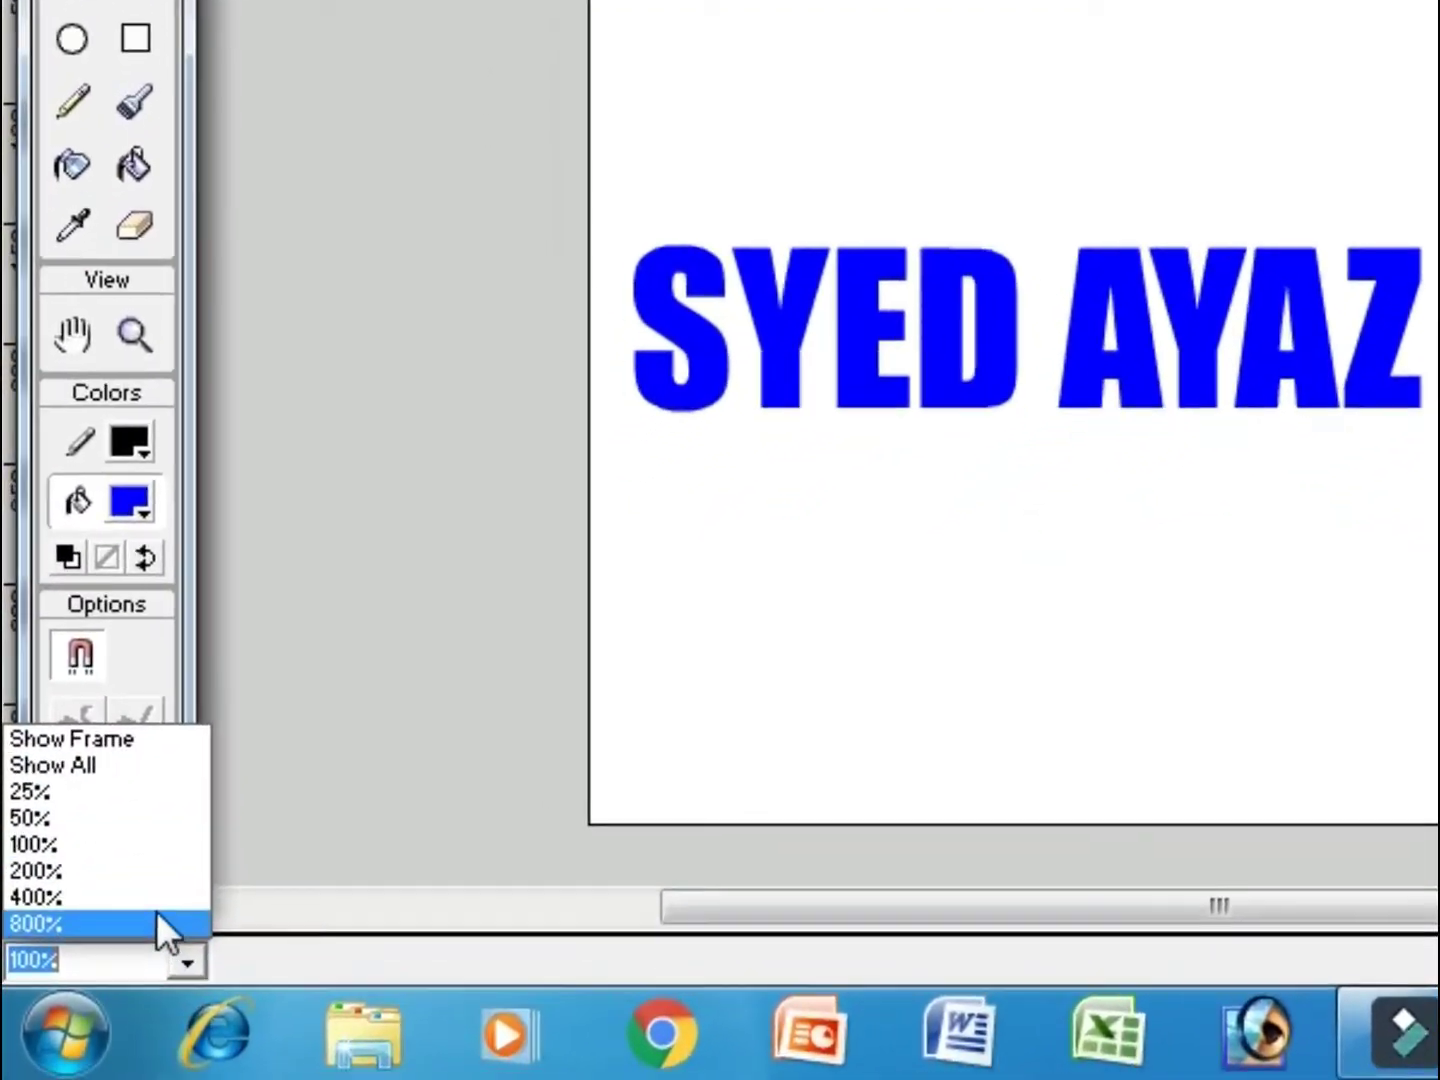
click(118, 923)
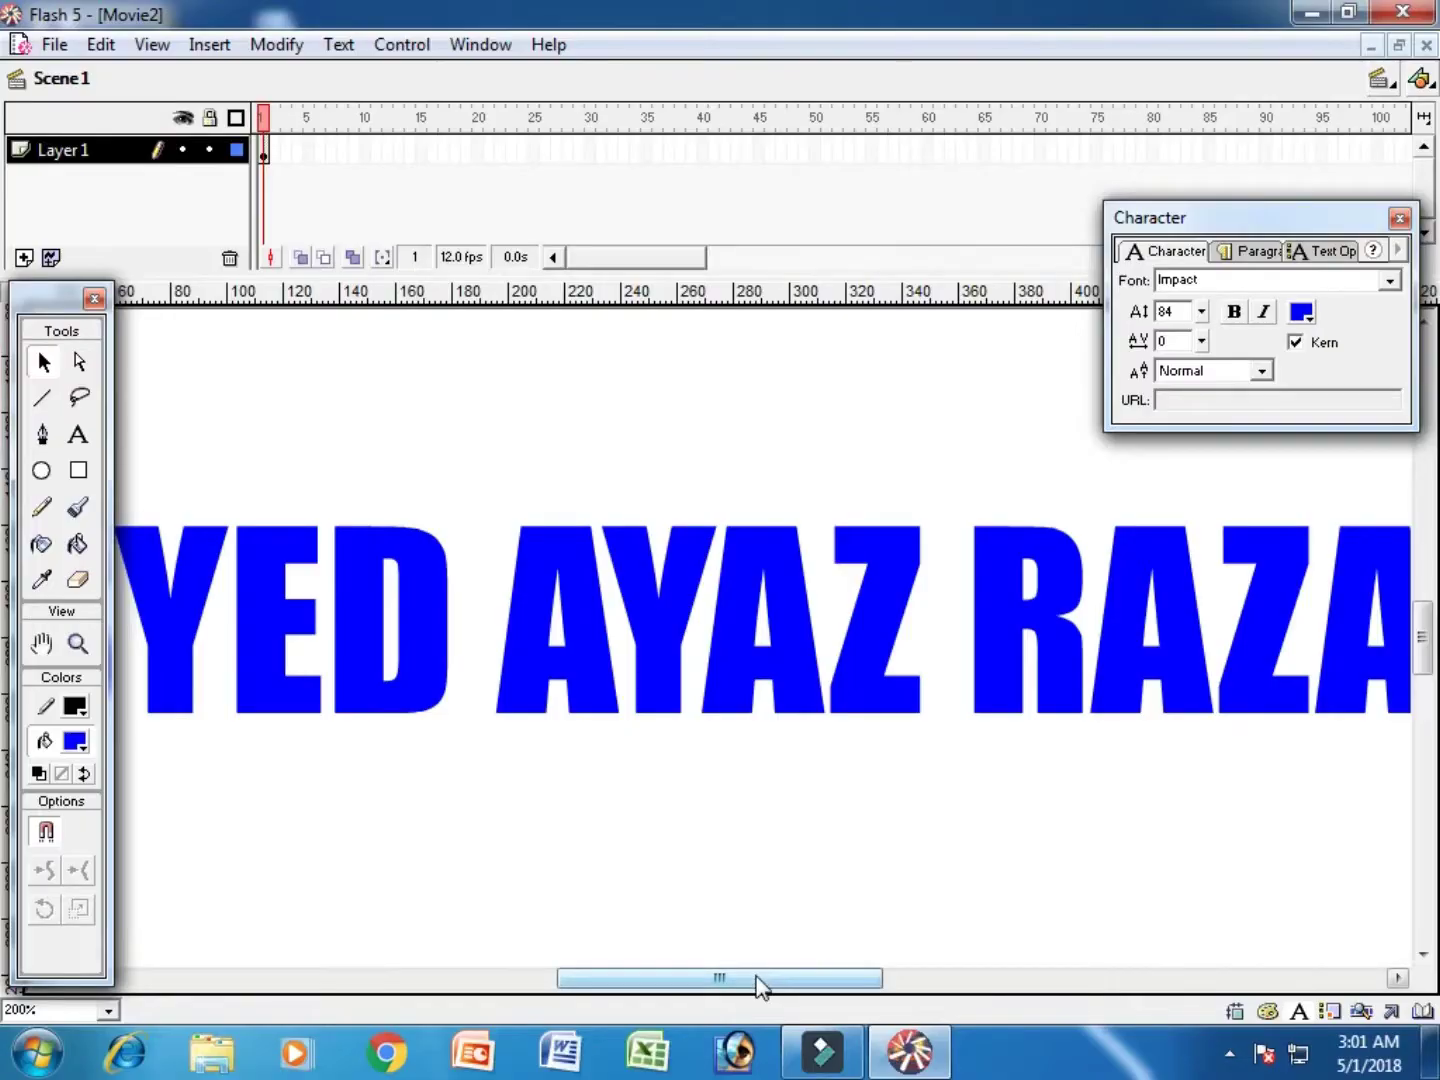
drag(762, 980, 695, 985)
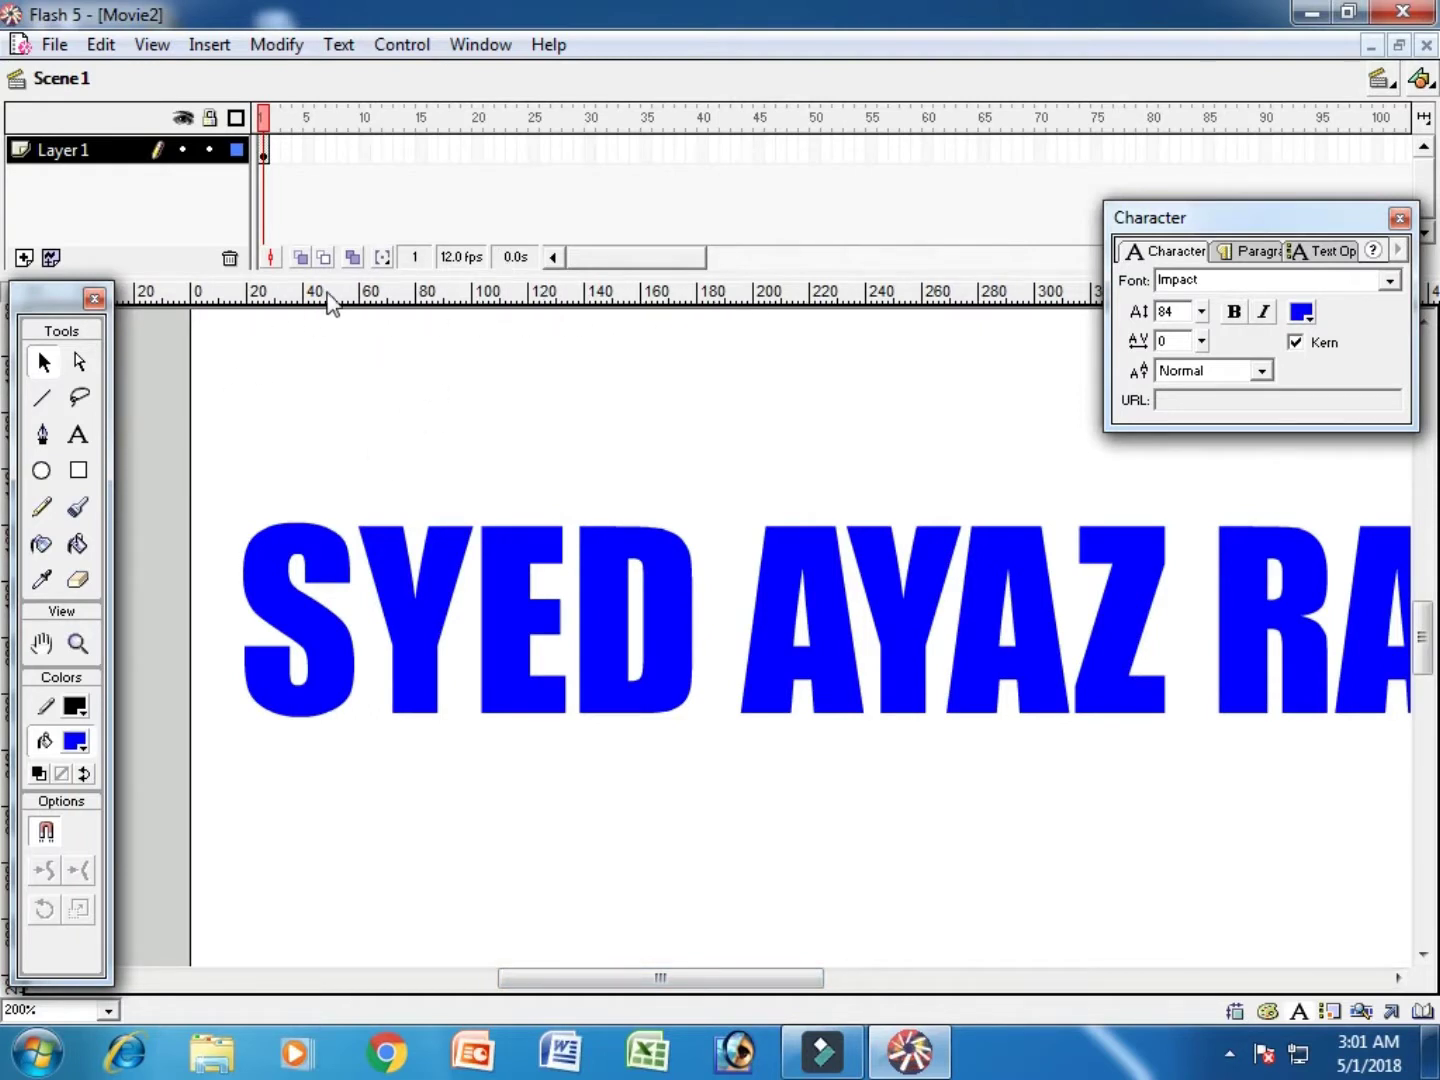
Step: Drag a horizontal guide from the top ruler through the middle of the text
click(53, 298)
drag(80, 352, 96, 384)
drag(595, 294, 607, 616)
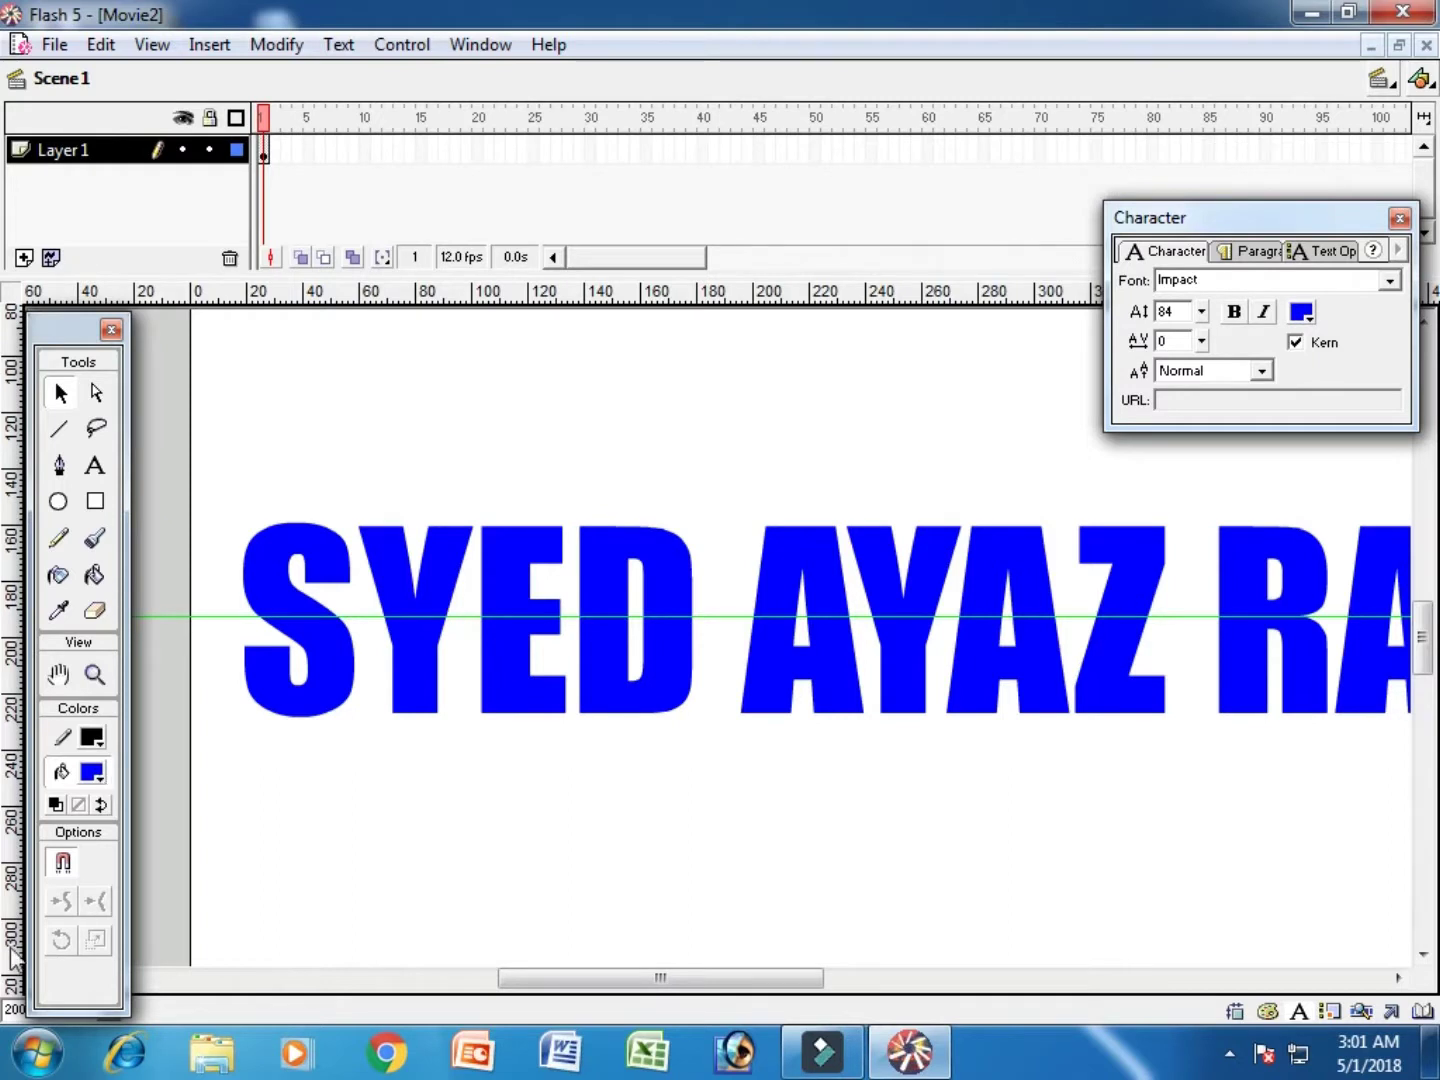
click(67, 326)
drag(93, 338, 97, 322)
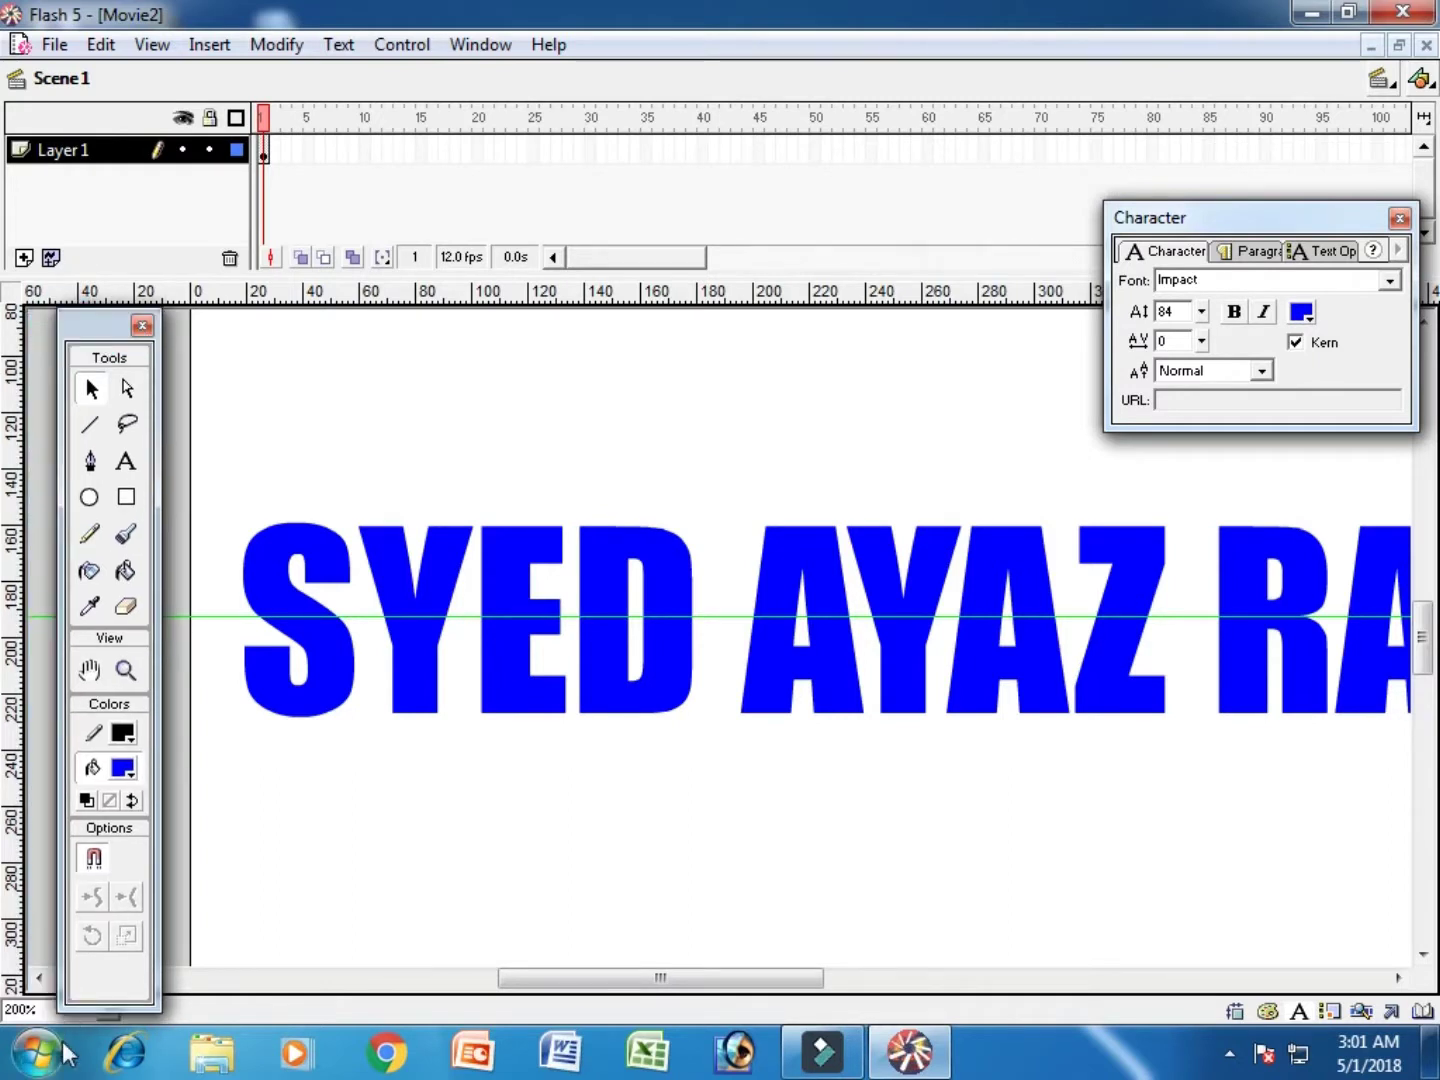
Step: Return the view to 100% and marquee-select the whole name text
click(105, 1020)
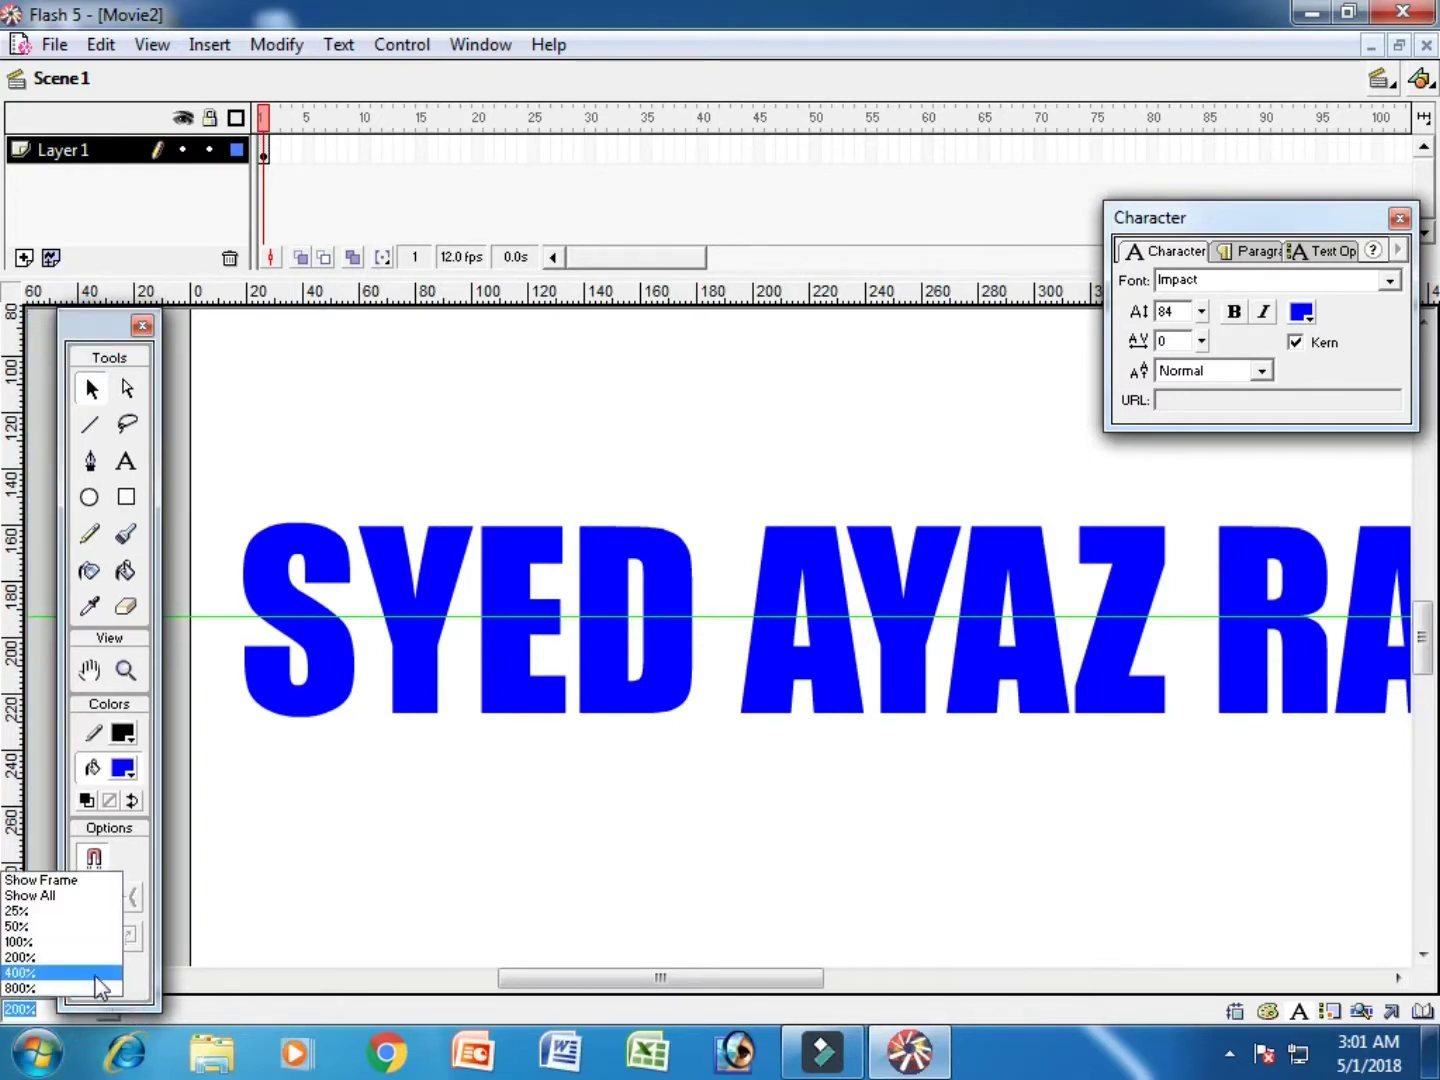
click(89, 941)
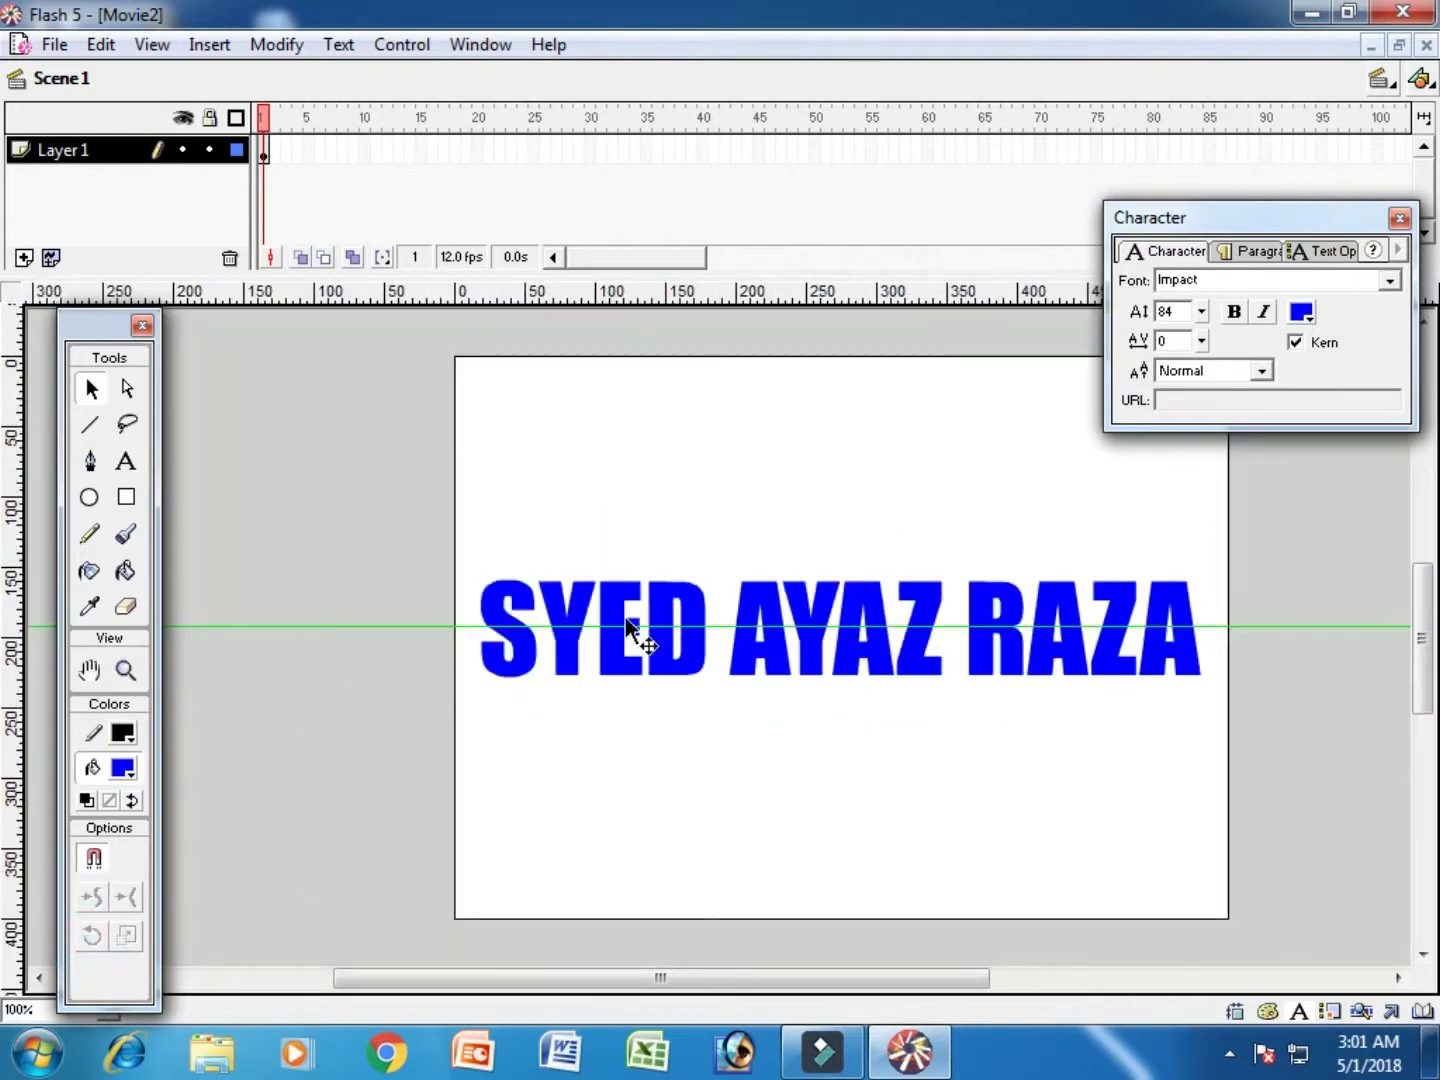
click(421, 509)
drag(775, 719, 1303, 782)
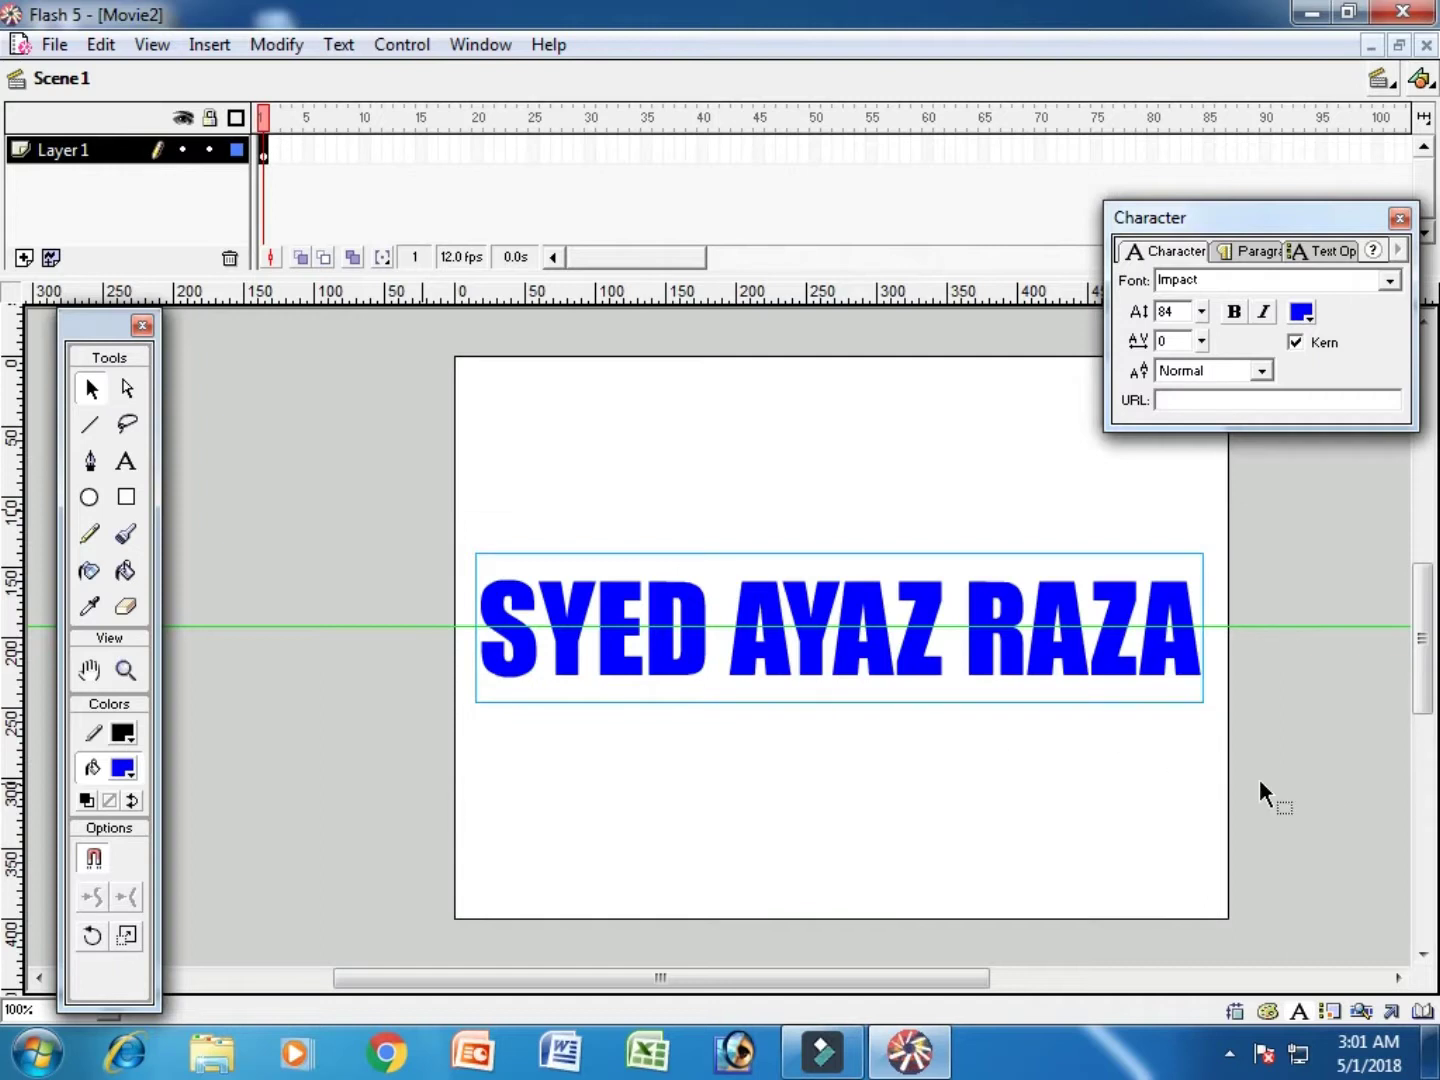
click(277, 45)
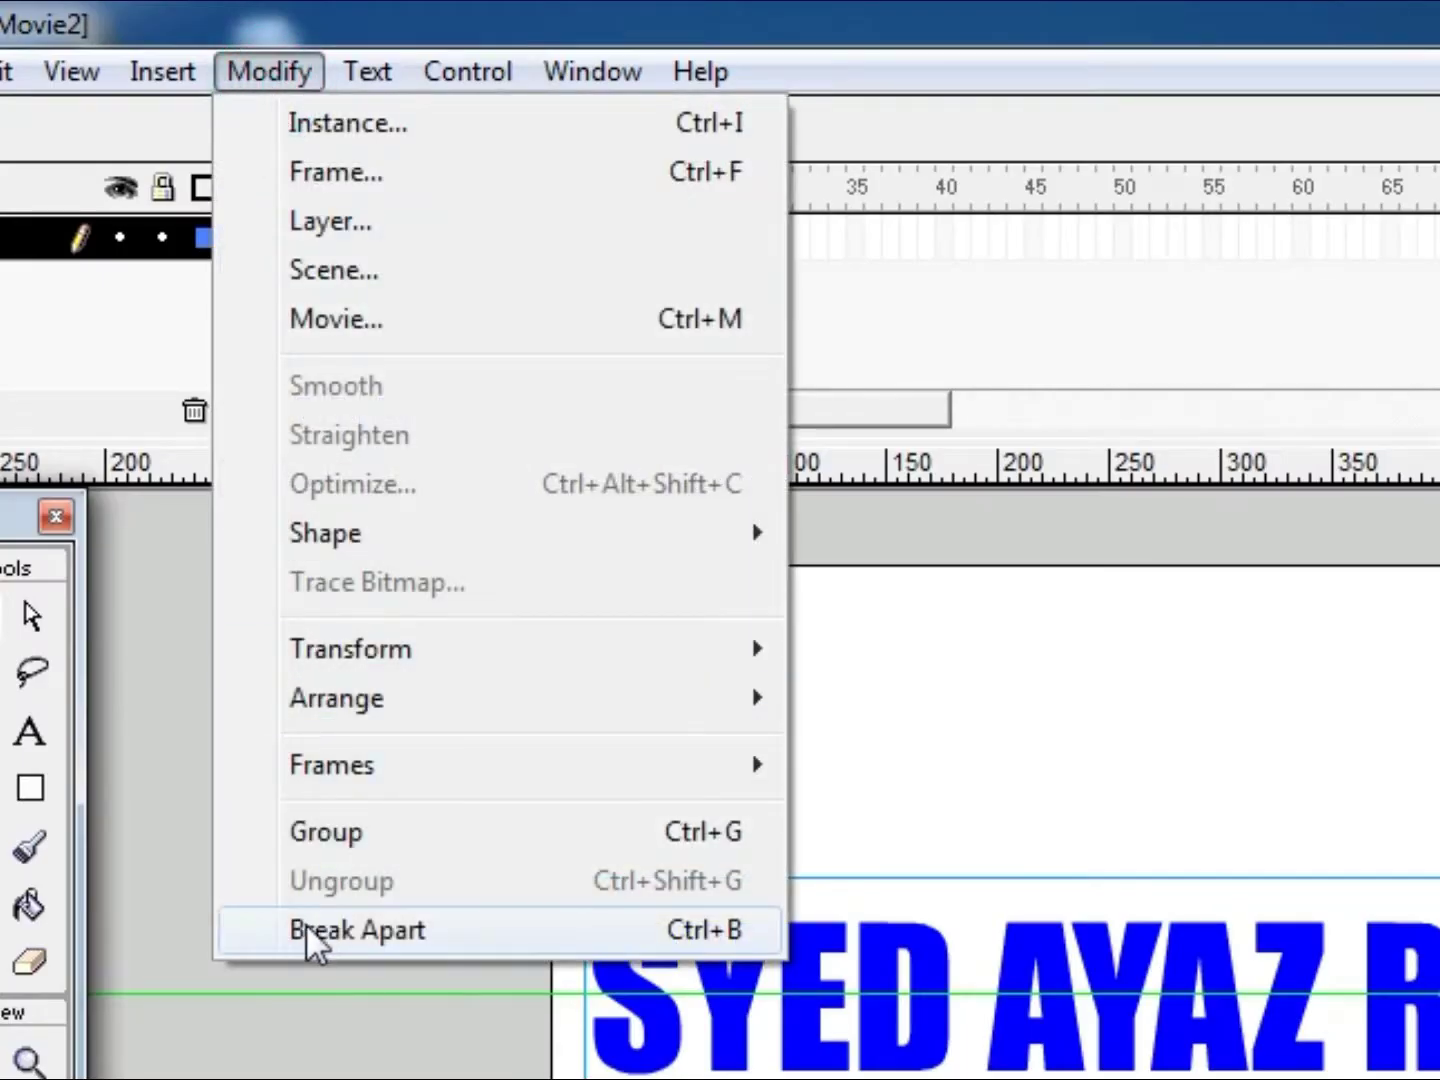
Step: Break the text apart into shapes and select the letters below the guide
click(740, 934)
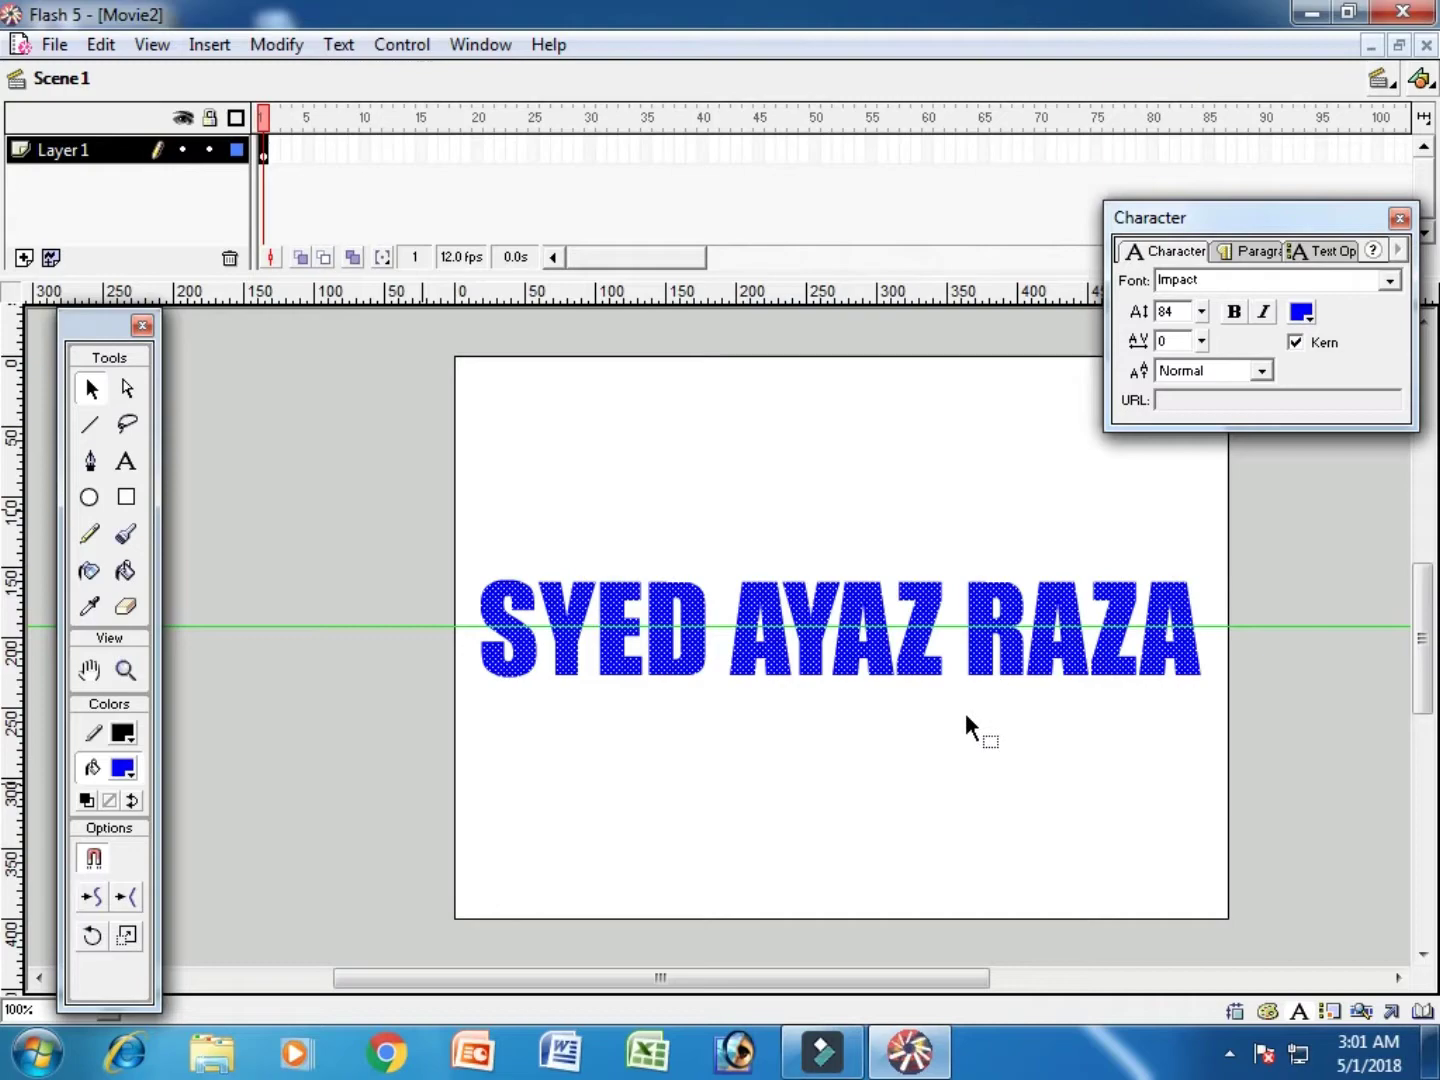
click(797, 748)
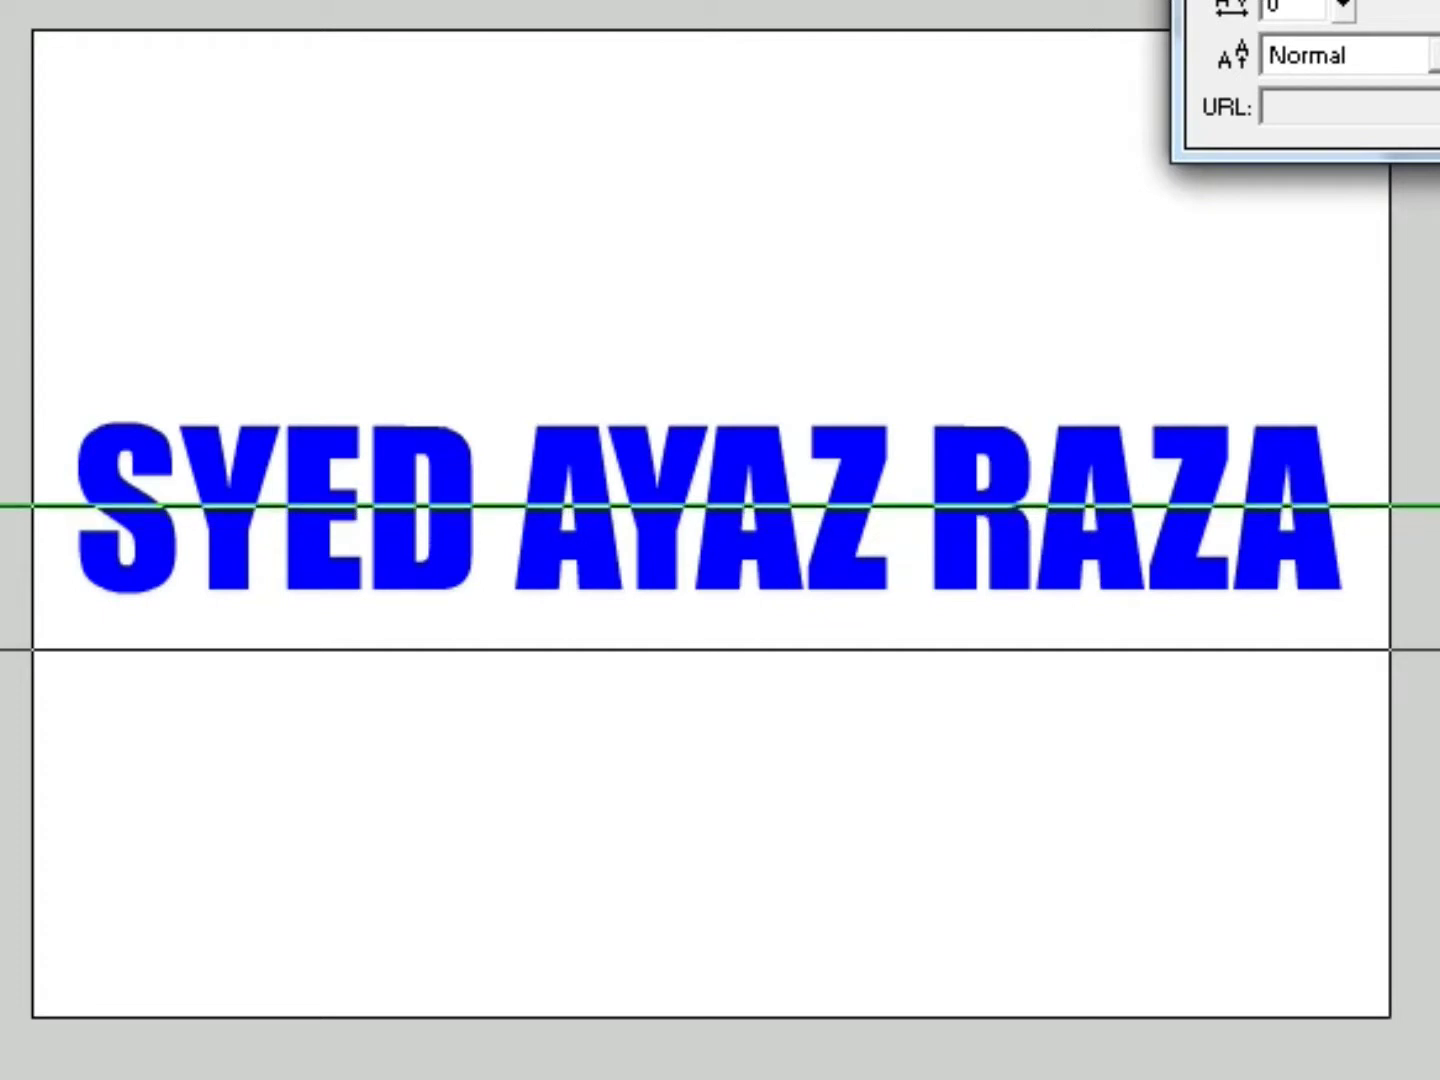
drag(5, 499, 5, 505)
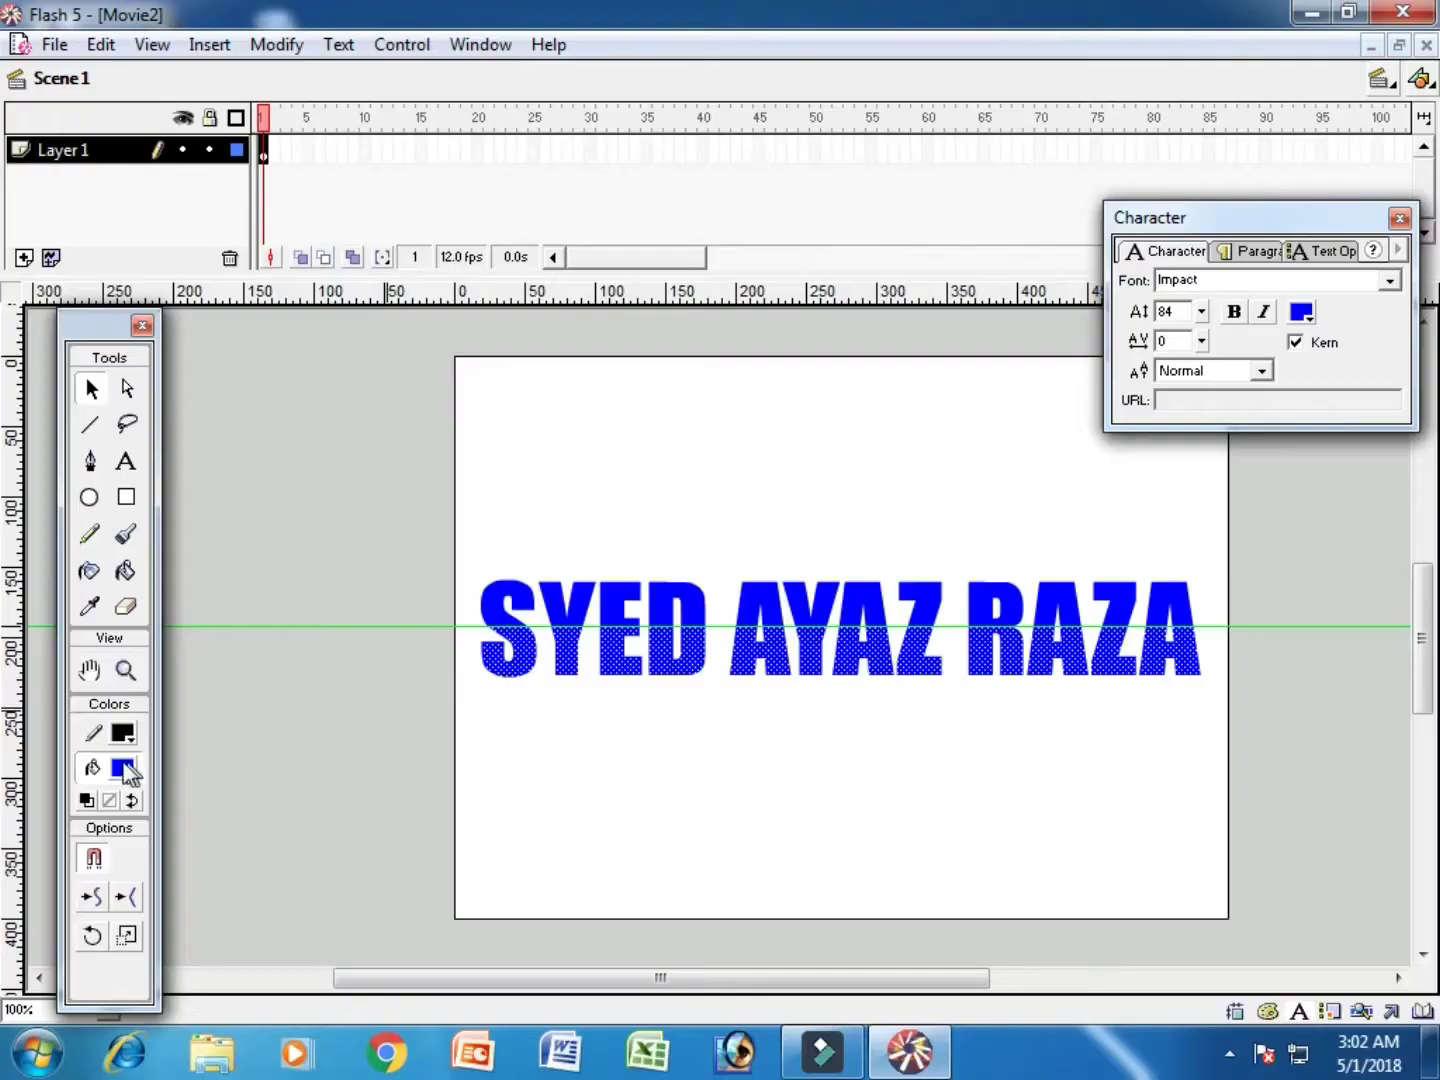
Step: Fill the selected lower half of the letters red, then select frame 20 on Layer 1
click(122, 769)
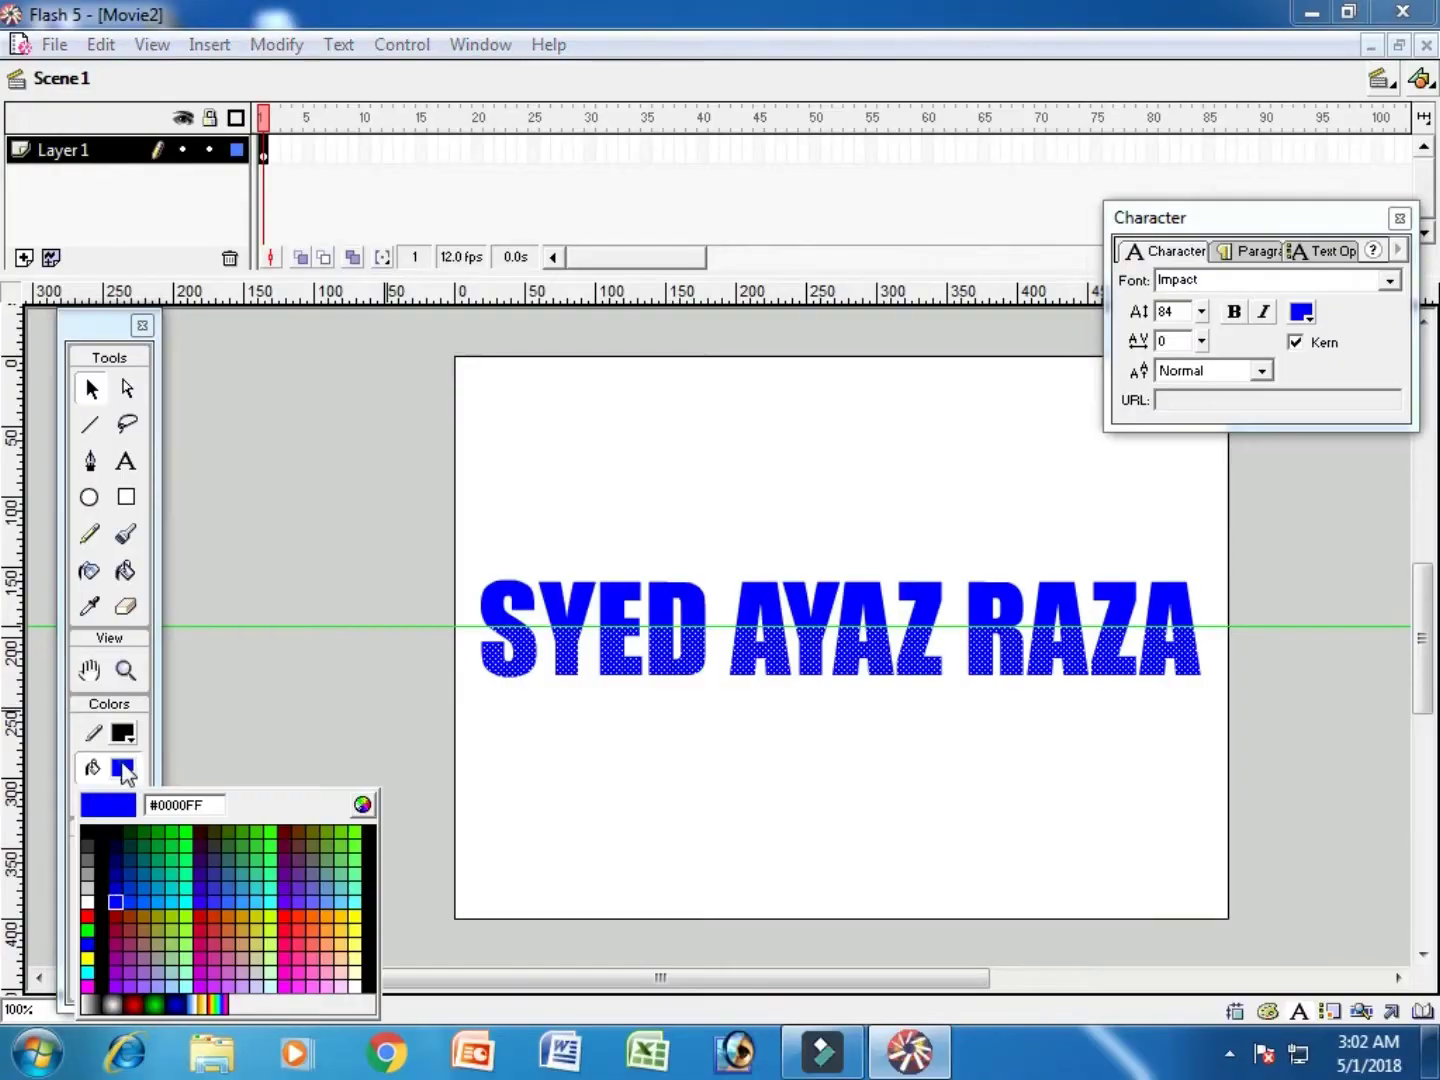
click(90, 914)
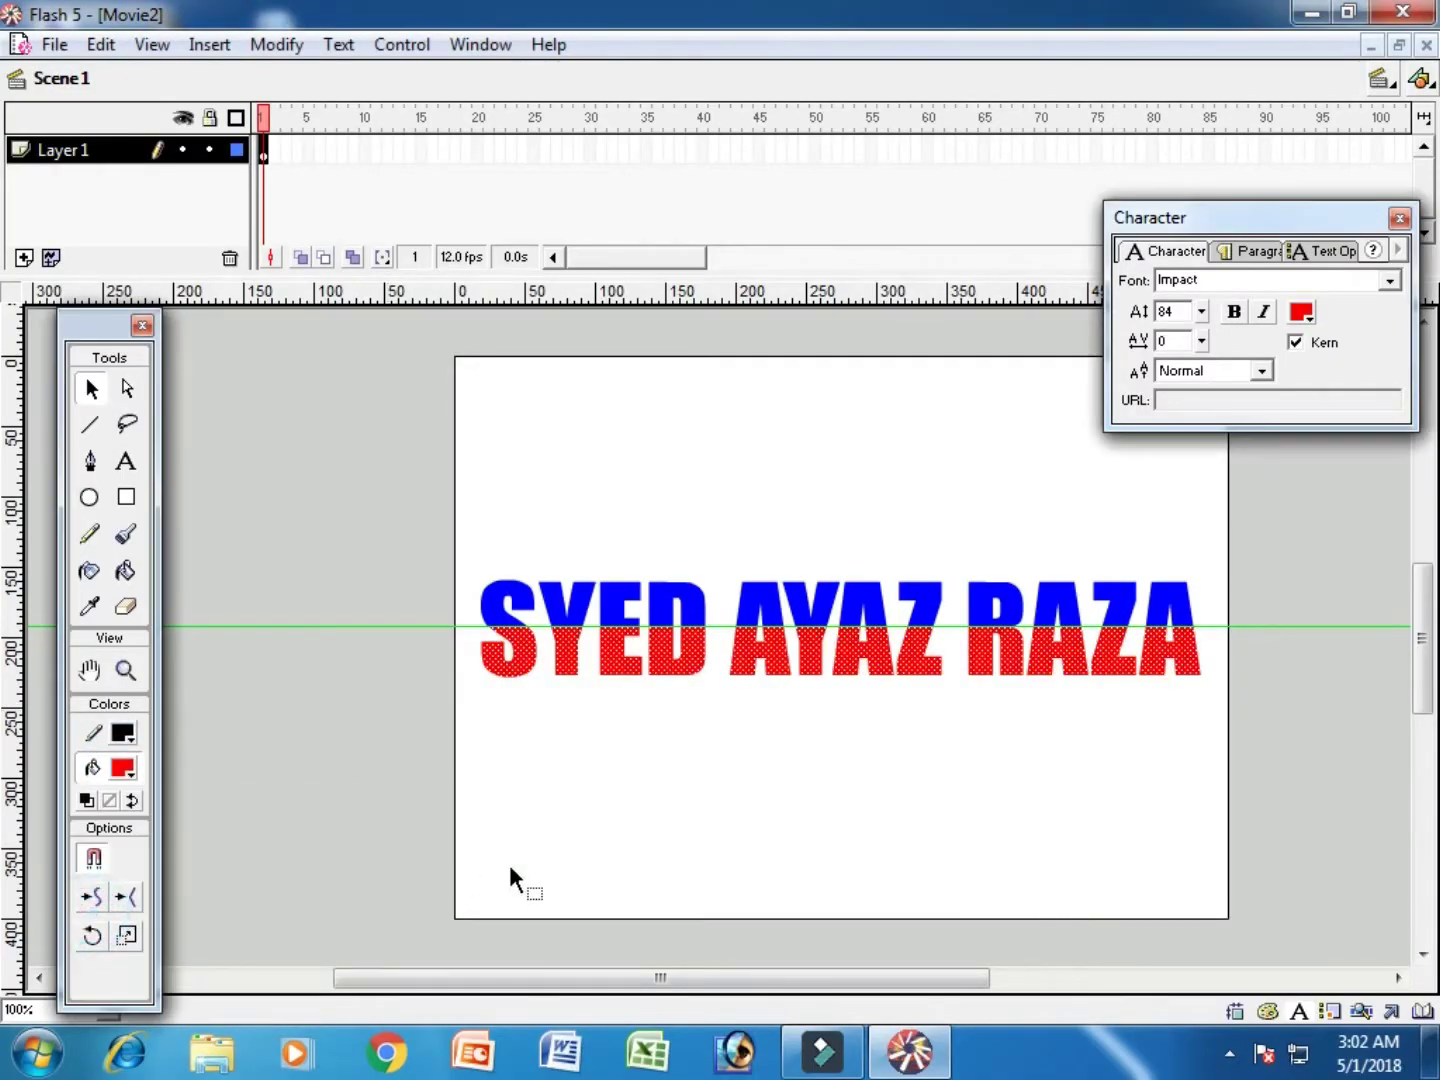
click(509, 861)
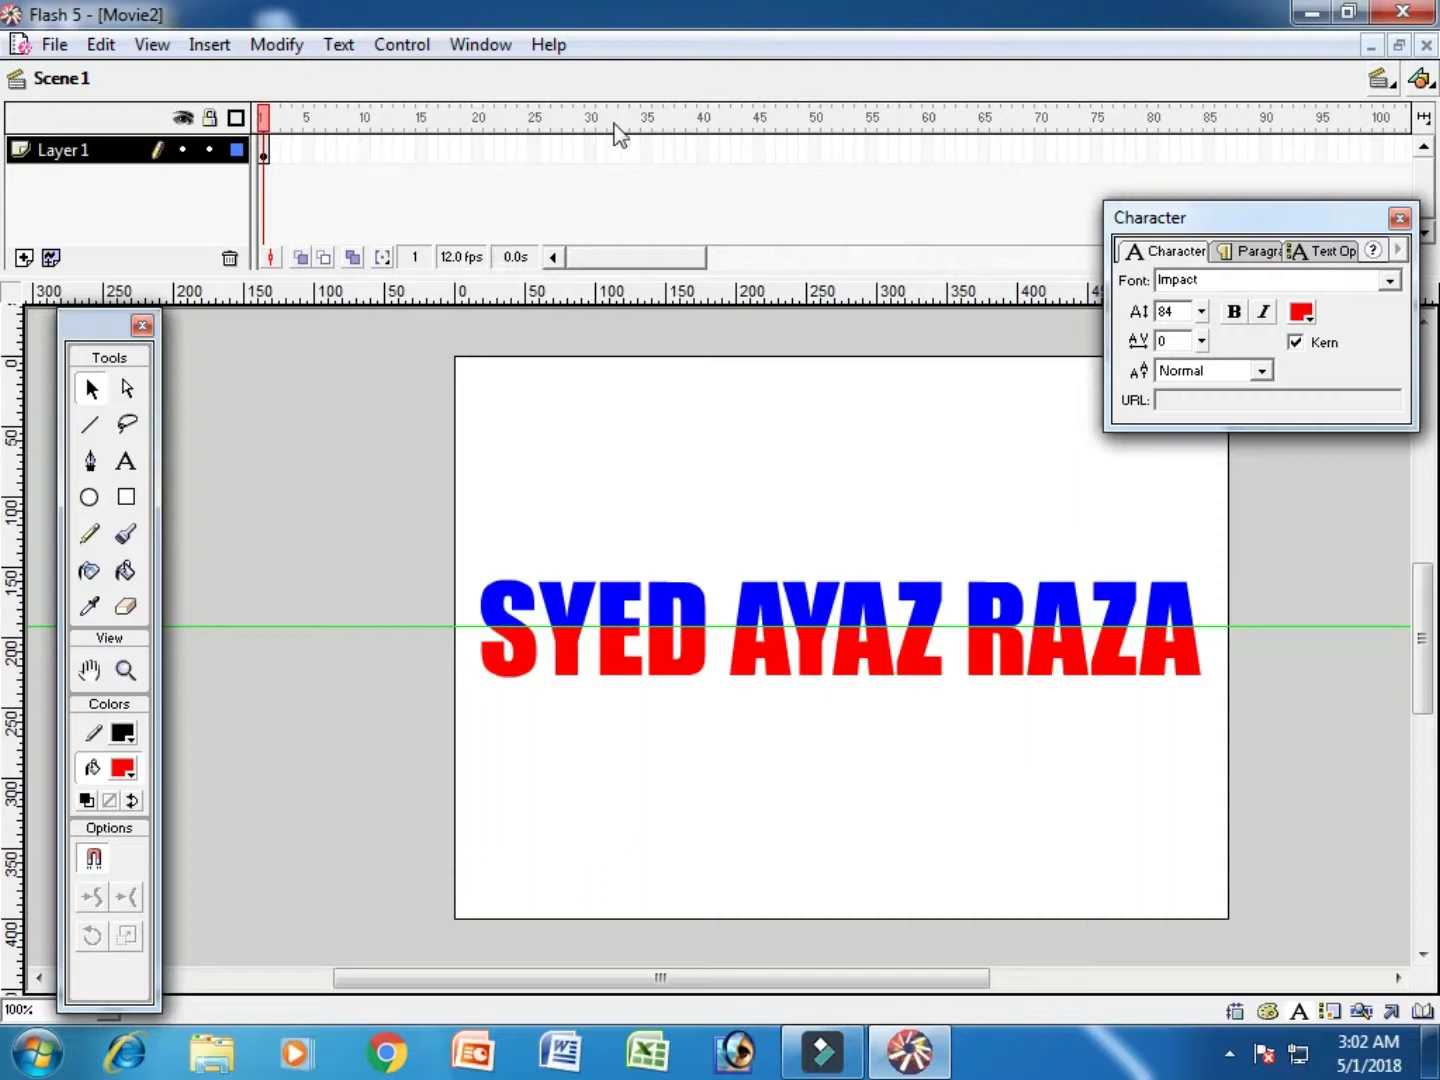
click(477, 154)
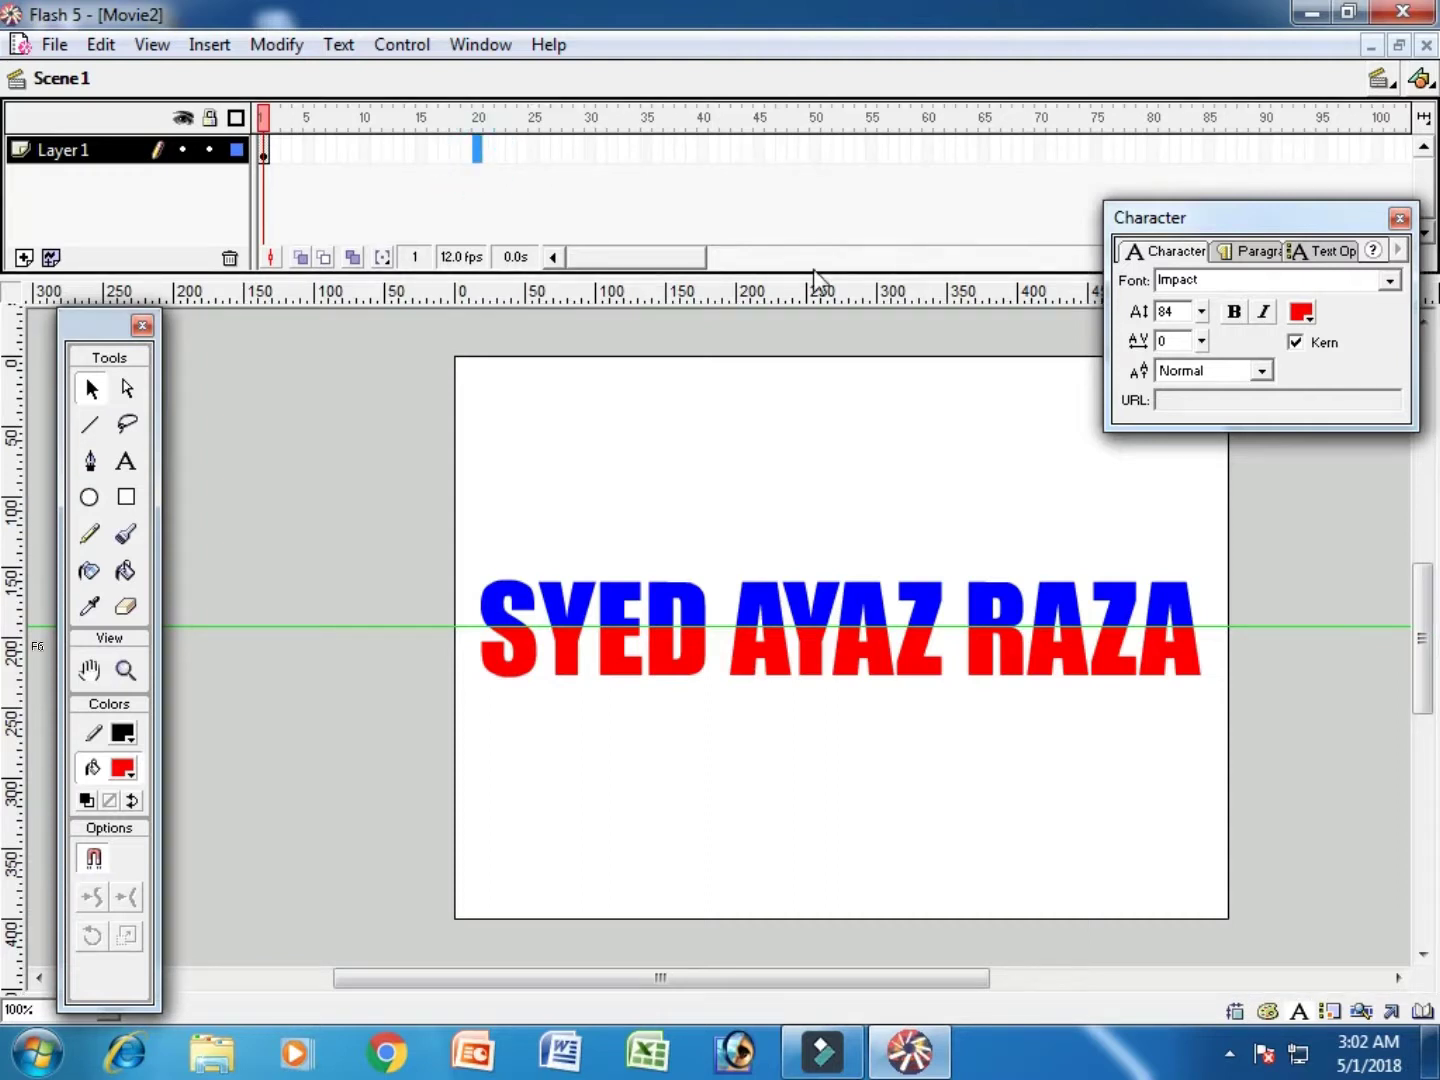
Step: Insert a keyframe at frame 20 and colour the title's upper half red
key(F6)
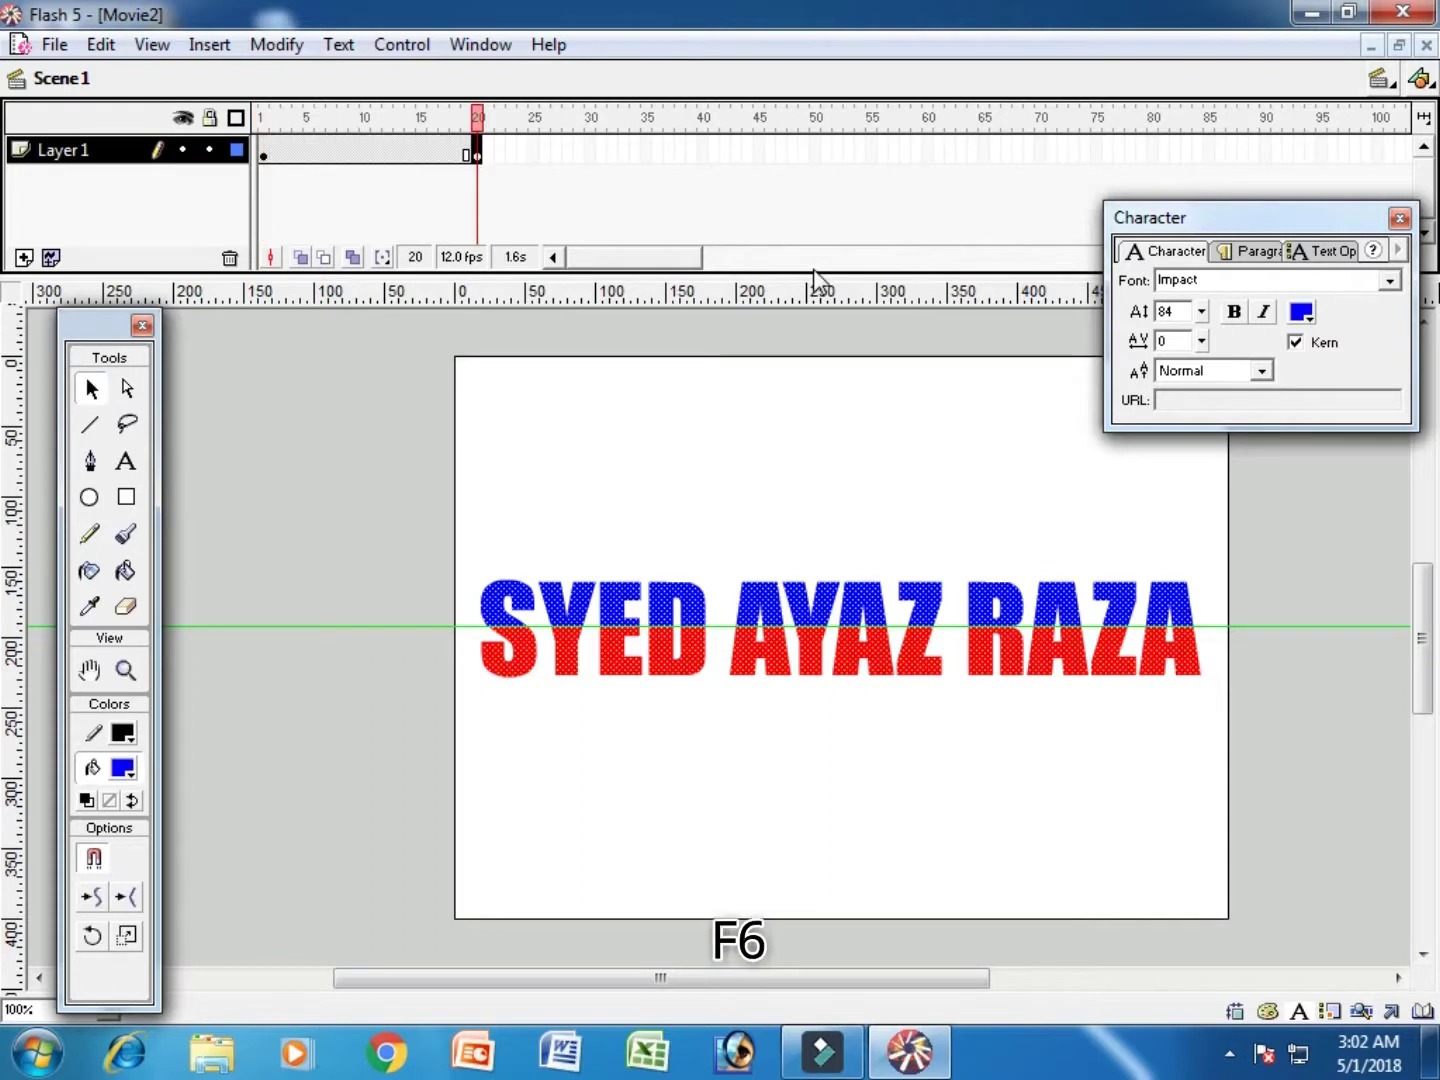
click(651, 401)
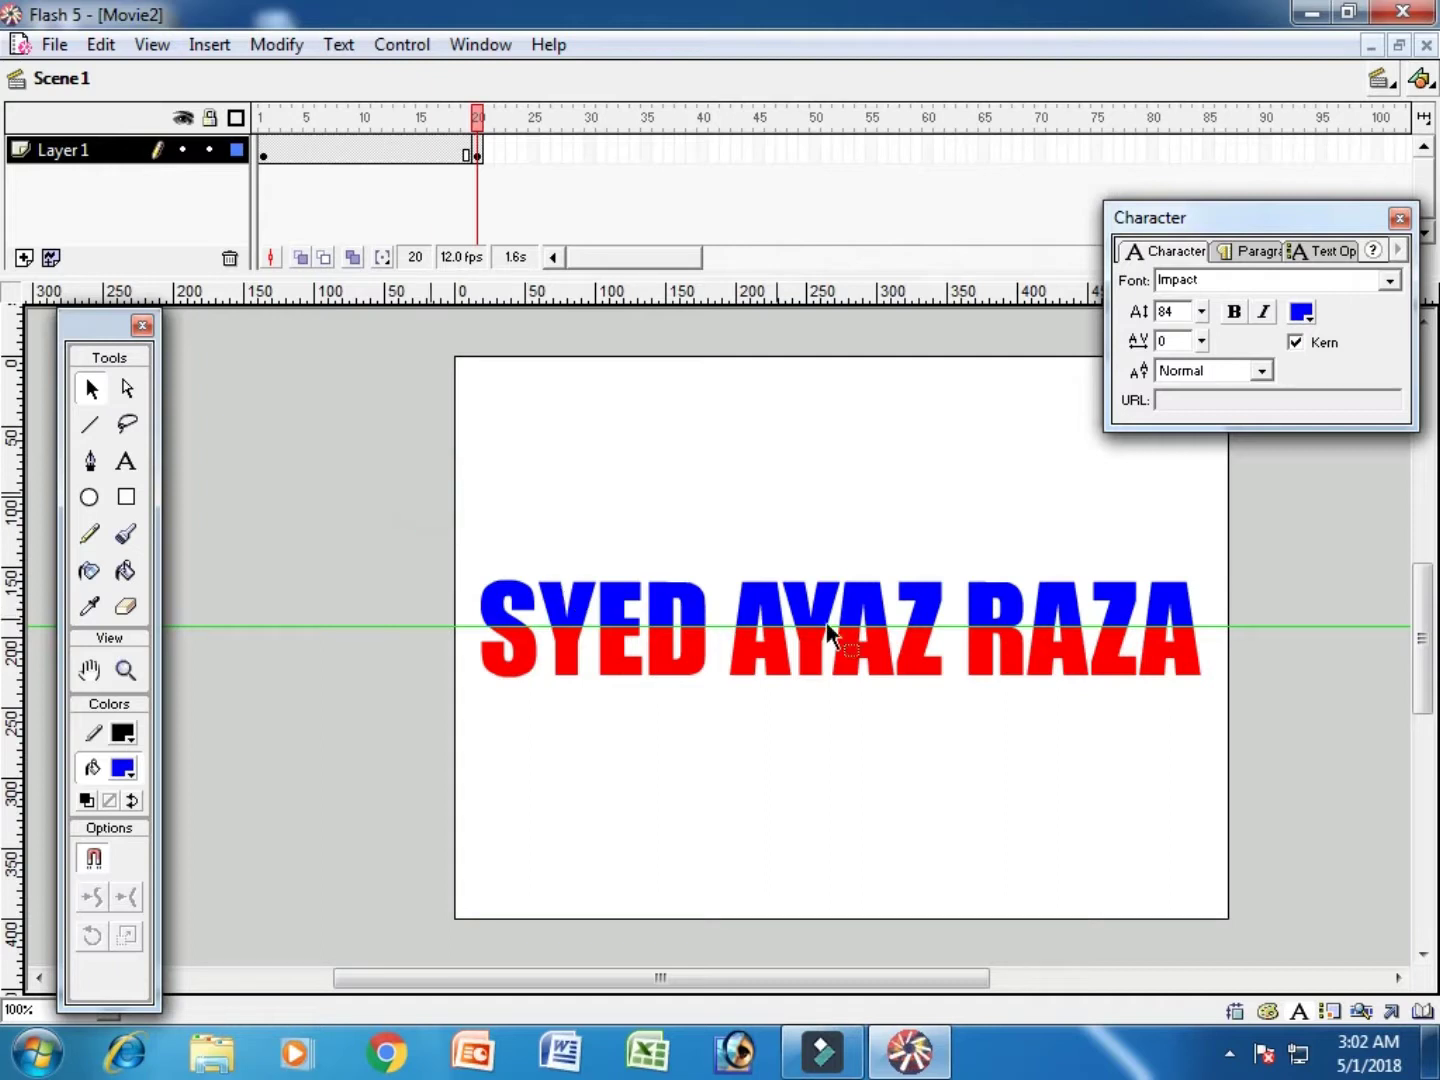
drag(1150, 640, 1242, 626)
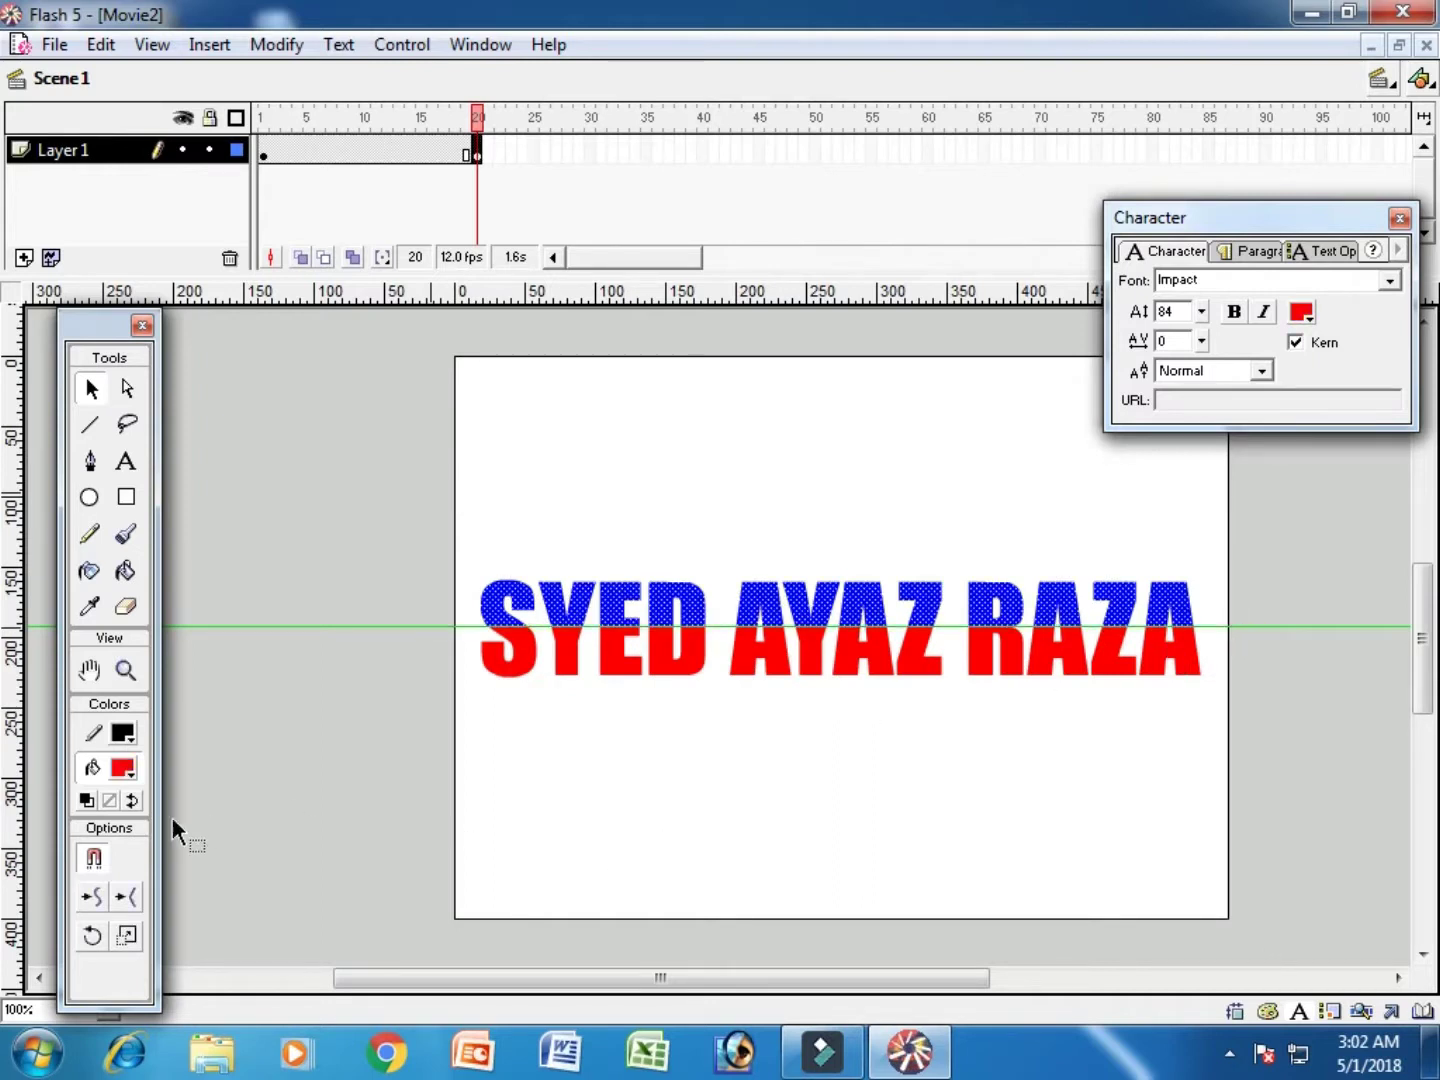
click(121, 769)
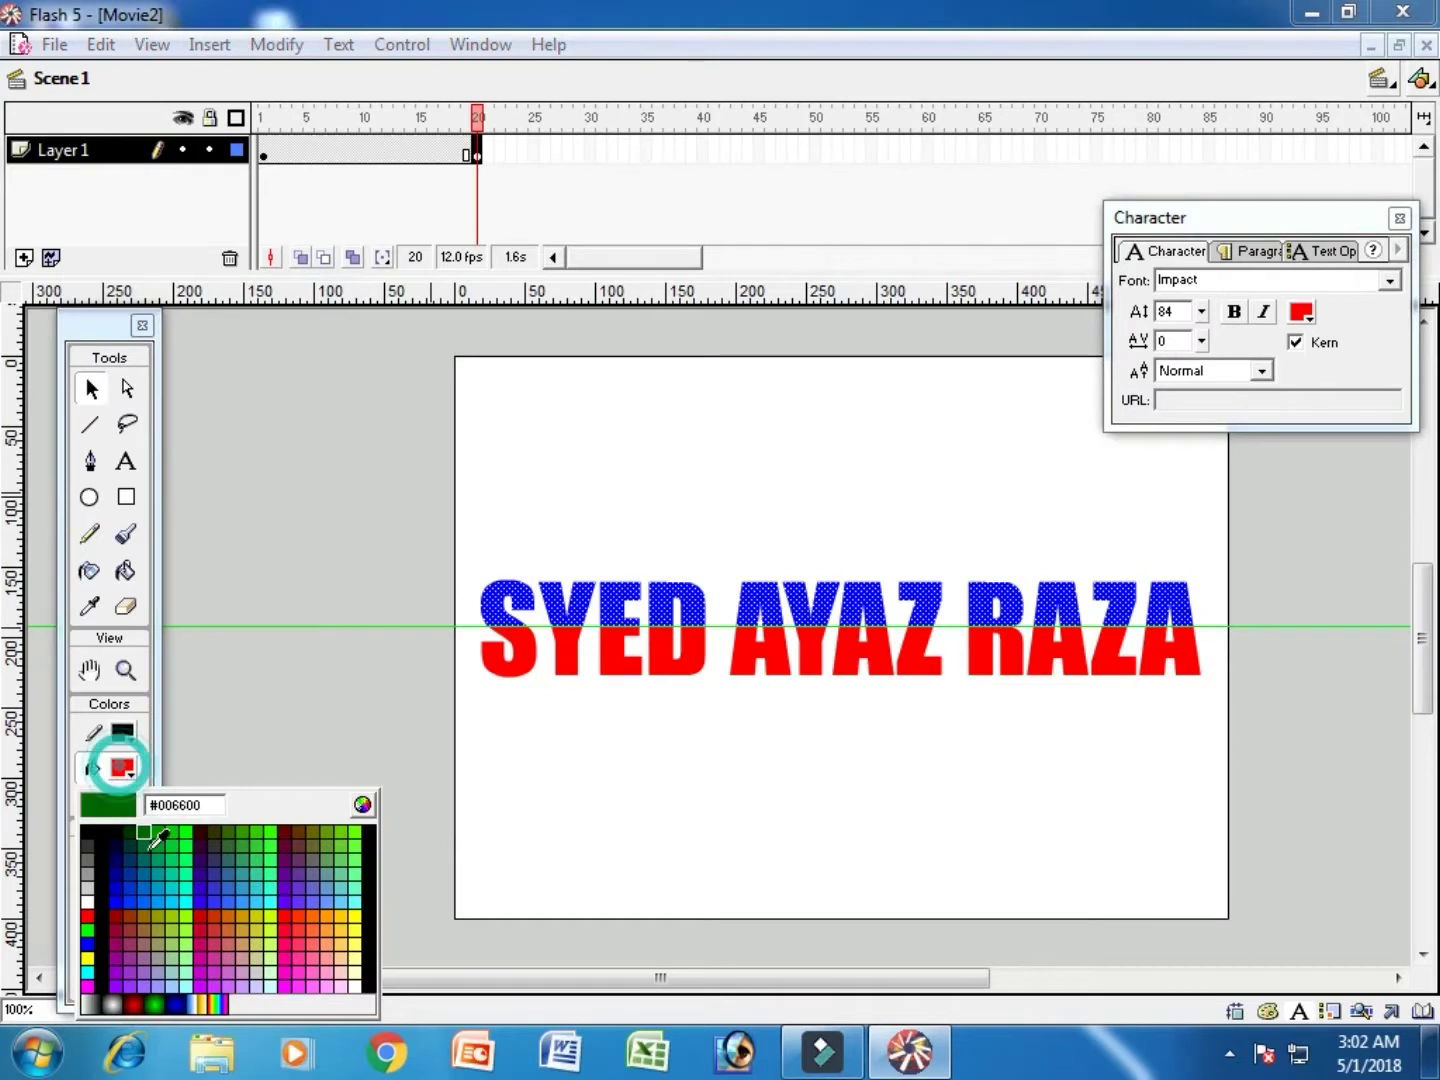
click(87, 915)
Step: Colour the title's lower half blue and test the movie with Ctrl+Enter
drag(670, 745, 1247, 623)
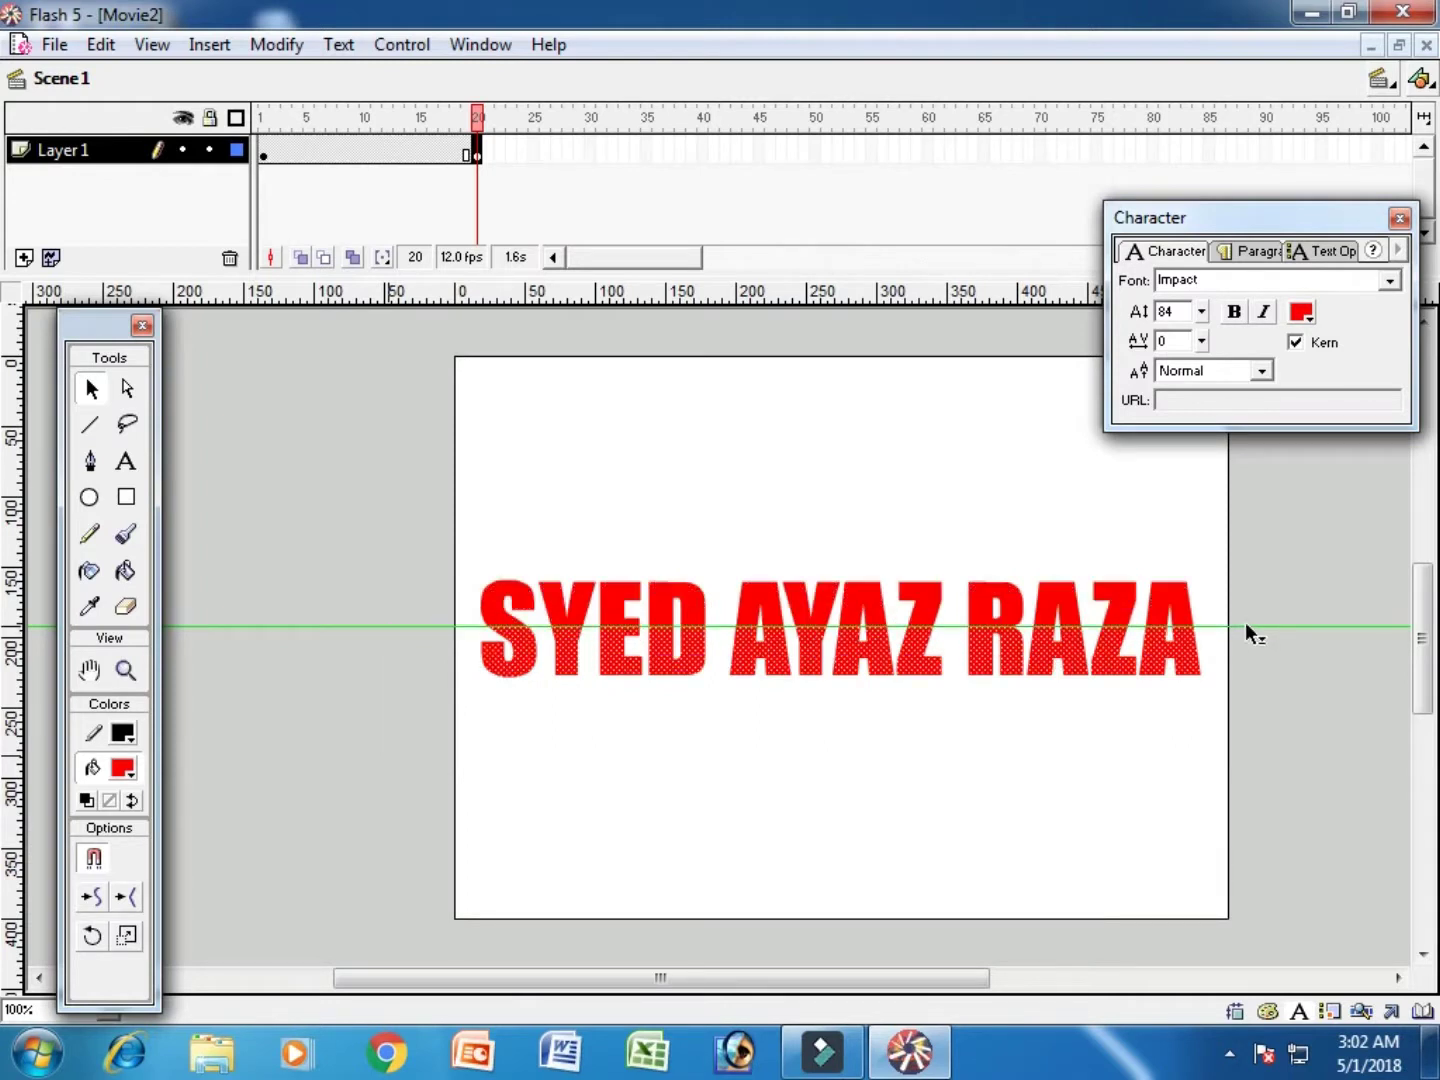
click(122, 777)
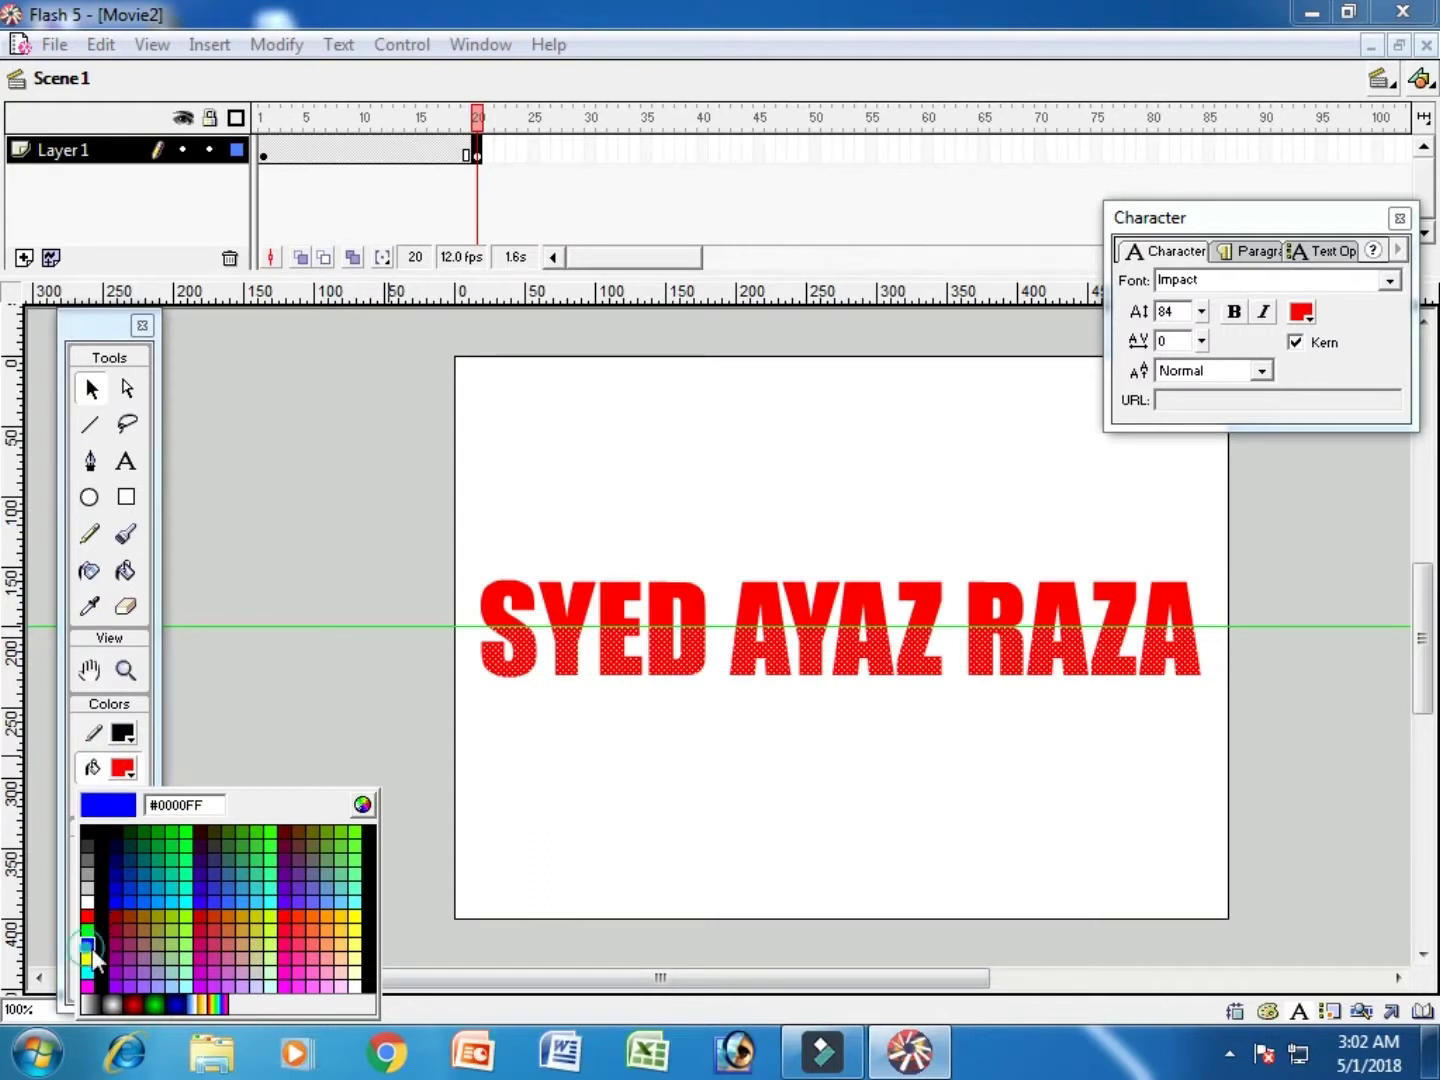
click(87, 944)
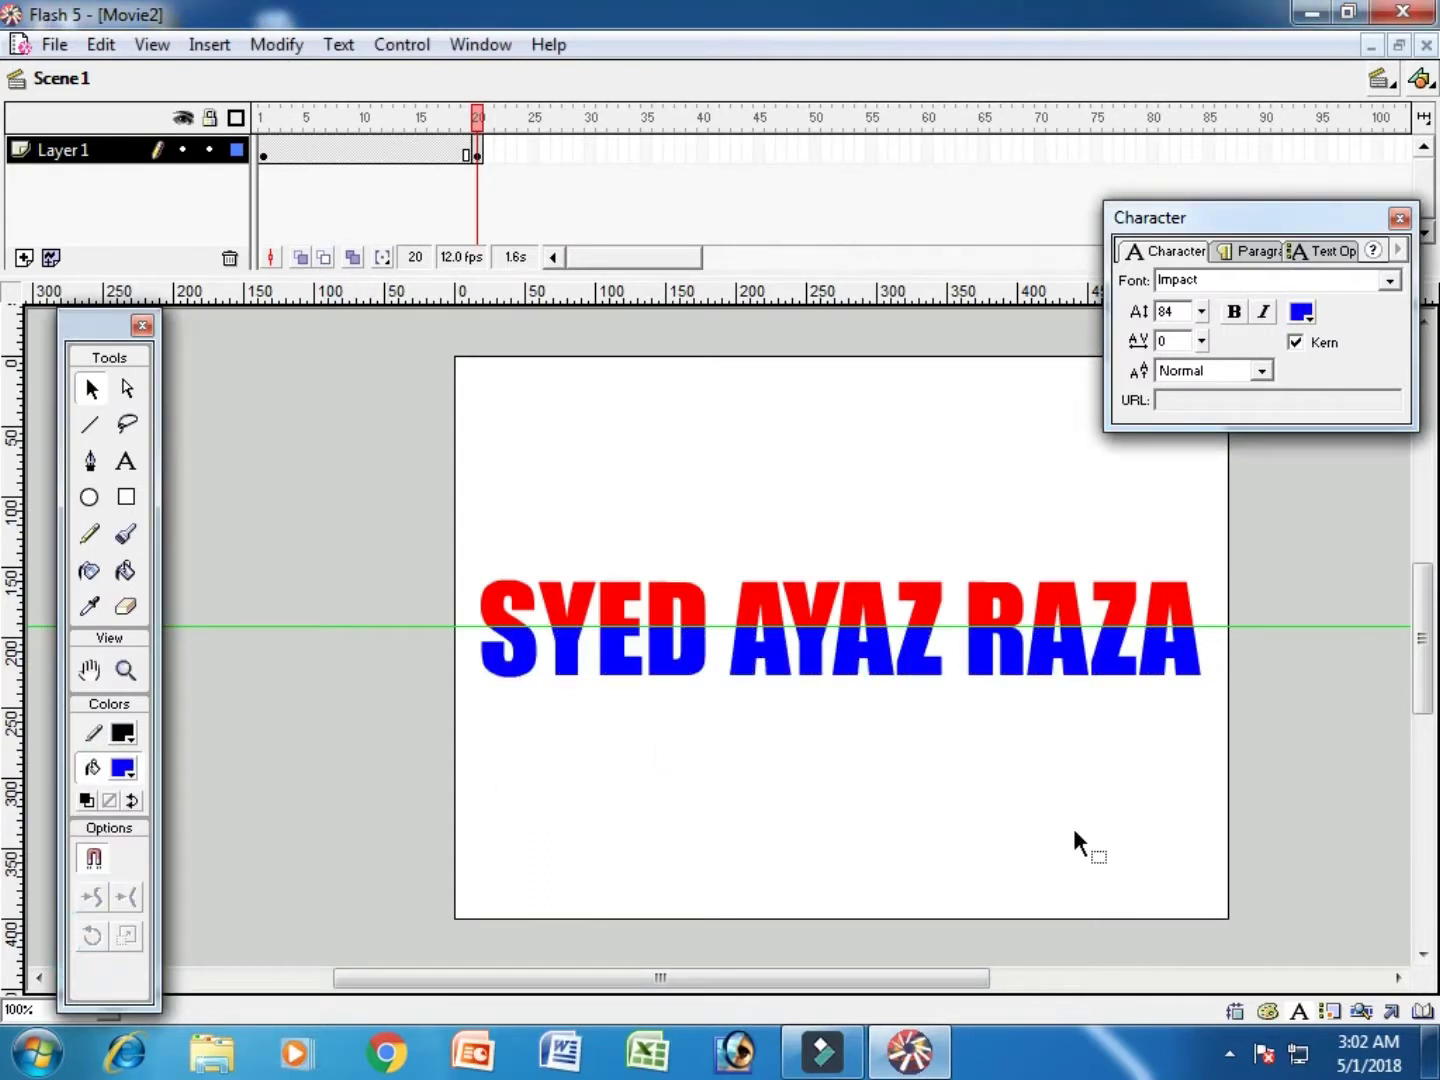
key(ctrl+Return)
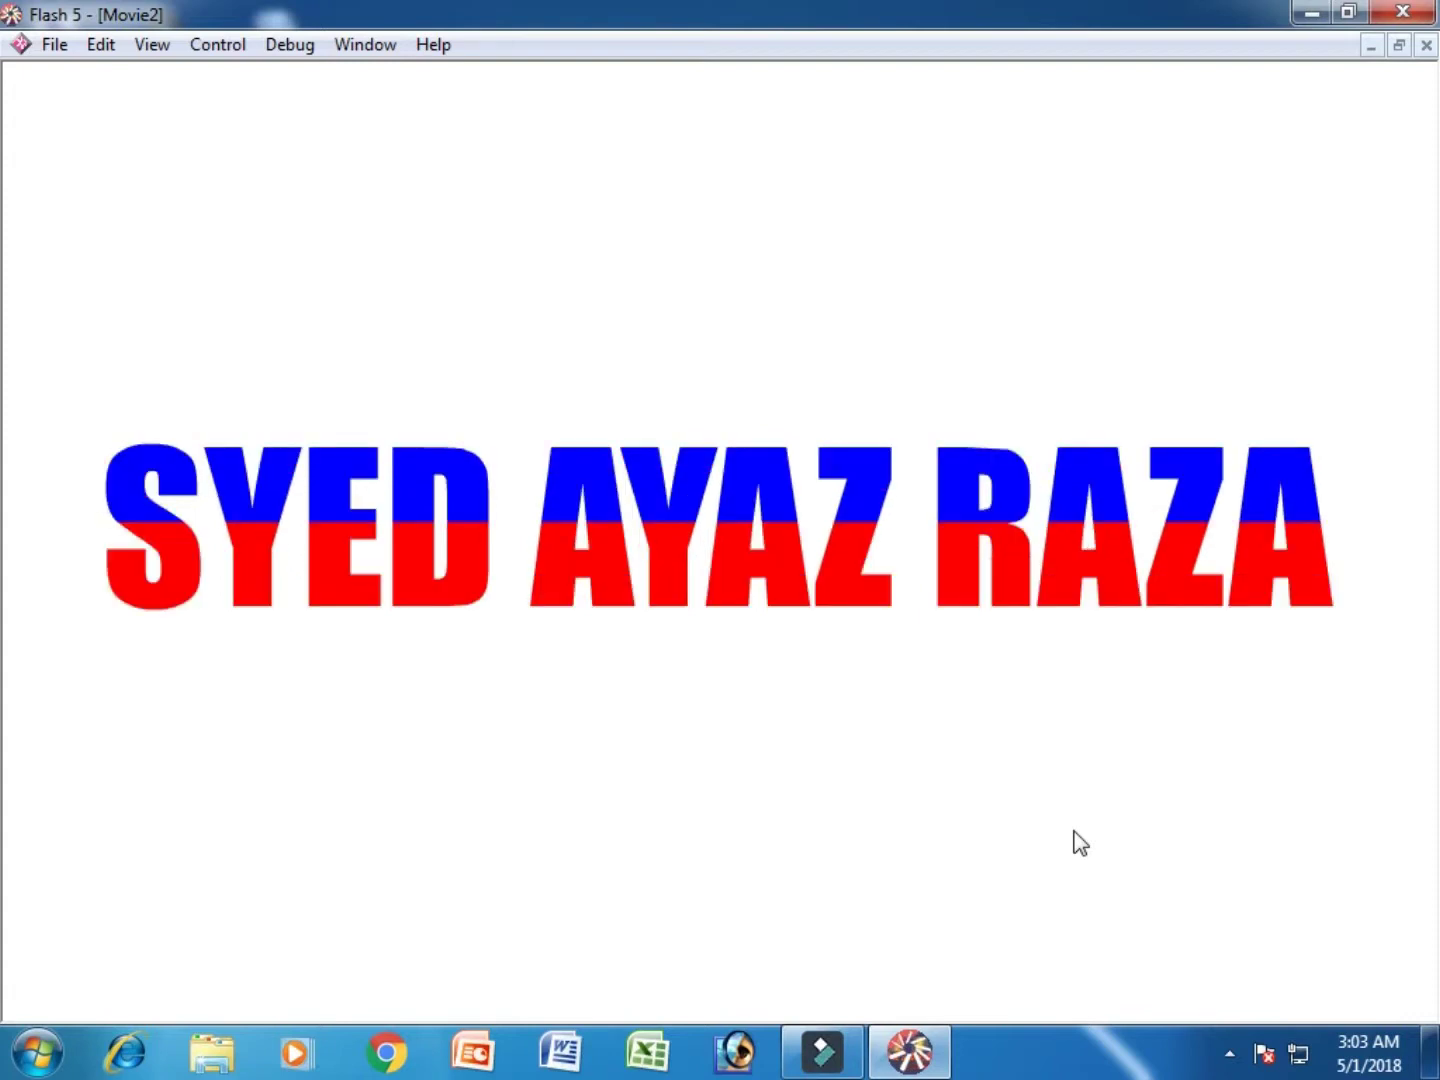
Step: Close the test player and select frame 30 on Layer 1
key(ctrl+w)
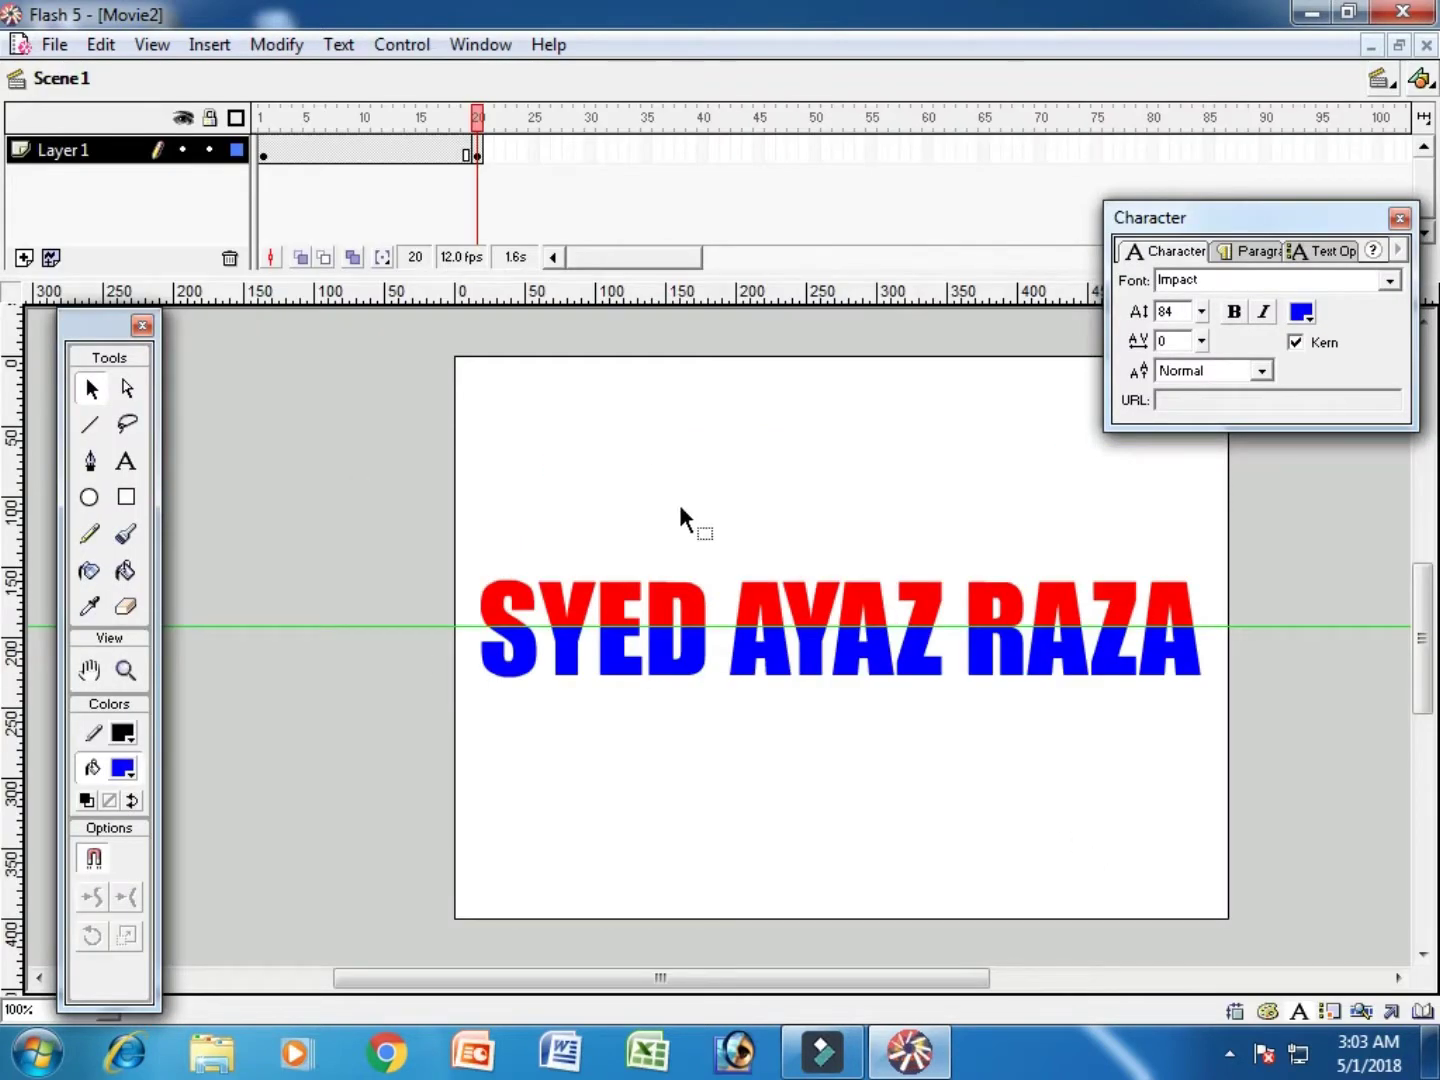
click(591, 150)
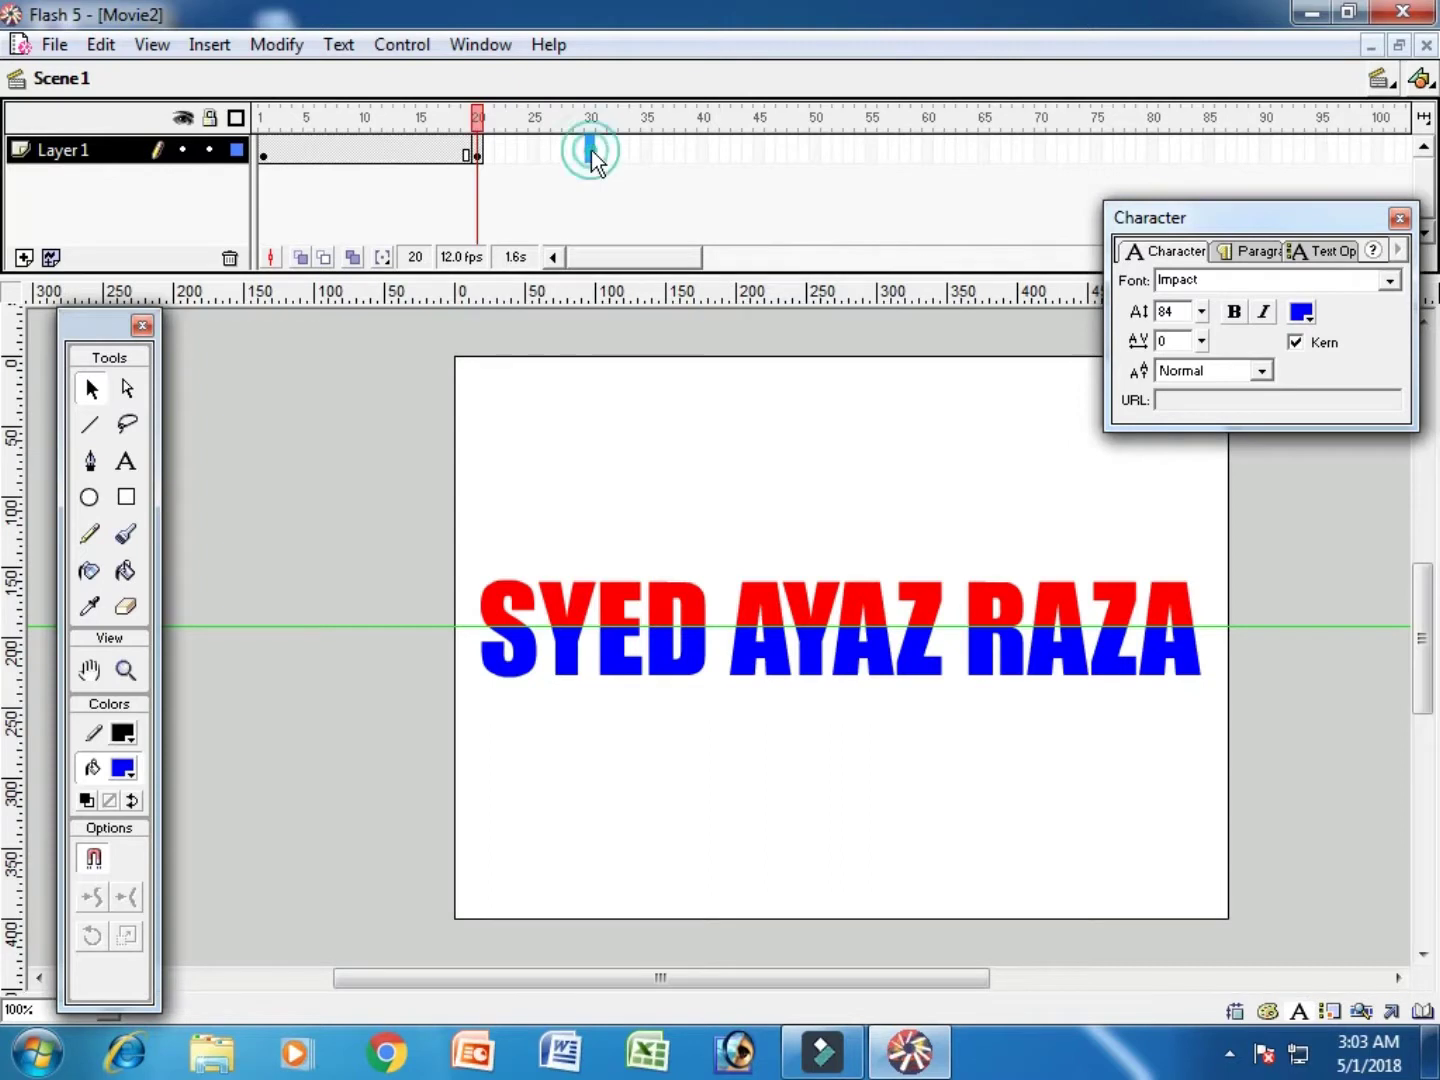
Step: Add a keyframe at frame 30 and fill the title's lower half yellow
key(F6)
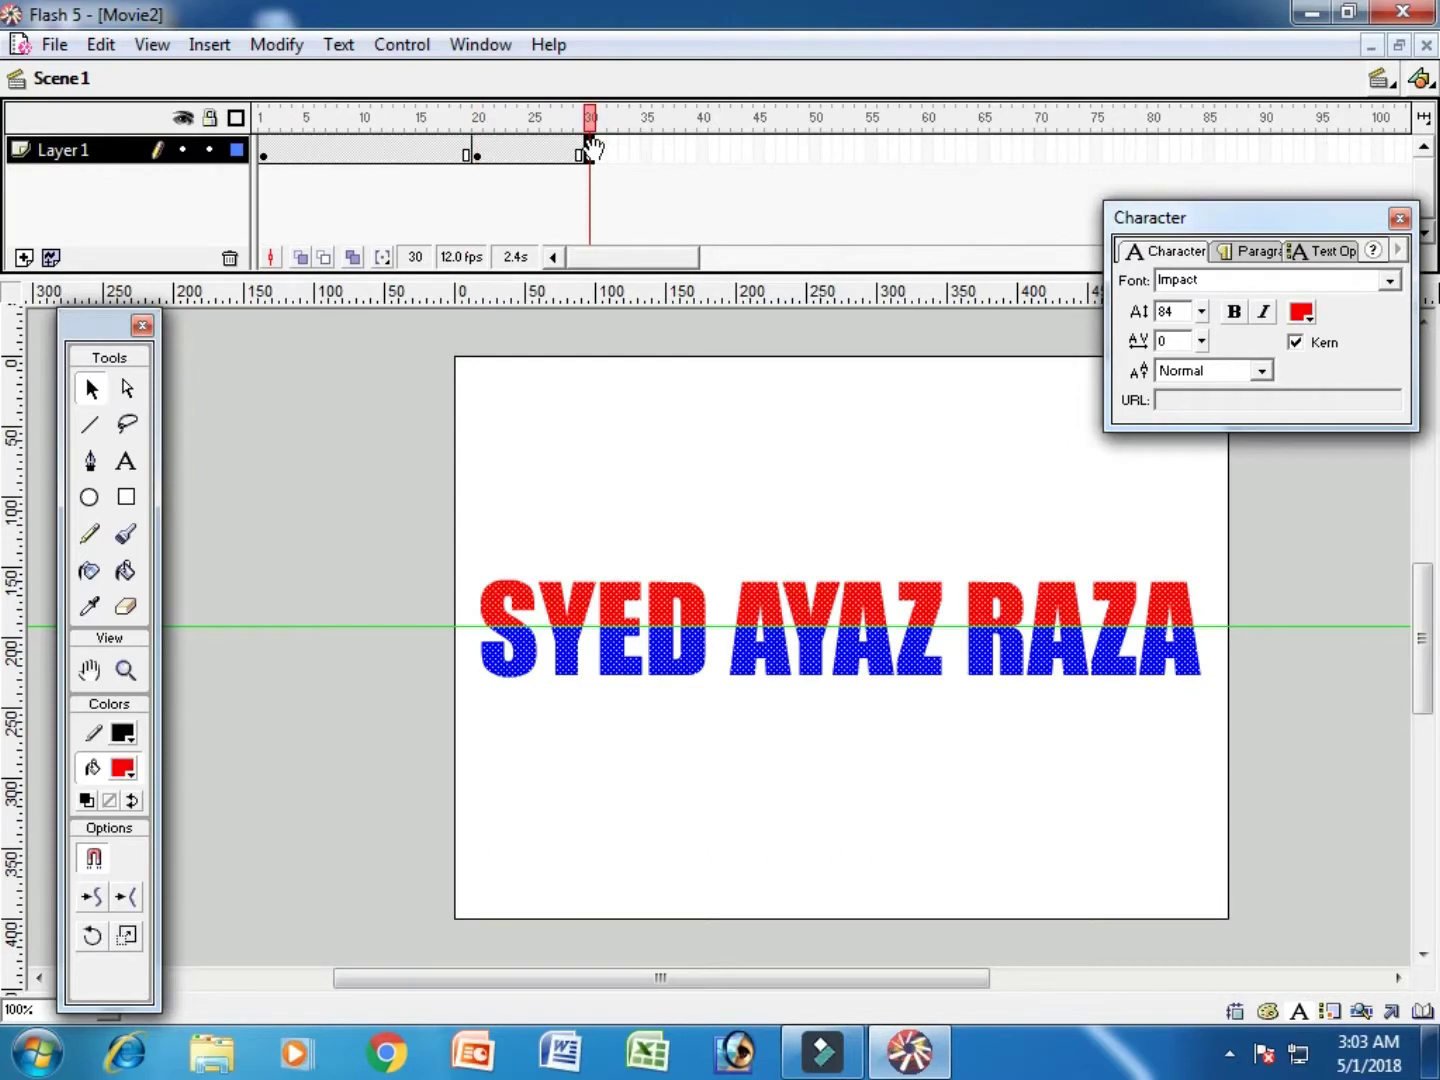
click(594, 423)
drag(419, 504, 1313, 625)
click(1016, 769)
drag(398, 762, 1249, 623)
click(125, 772)
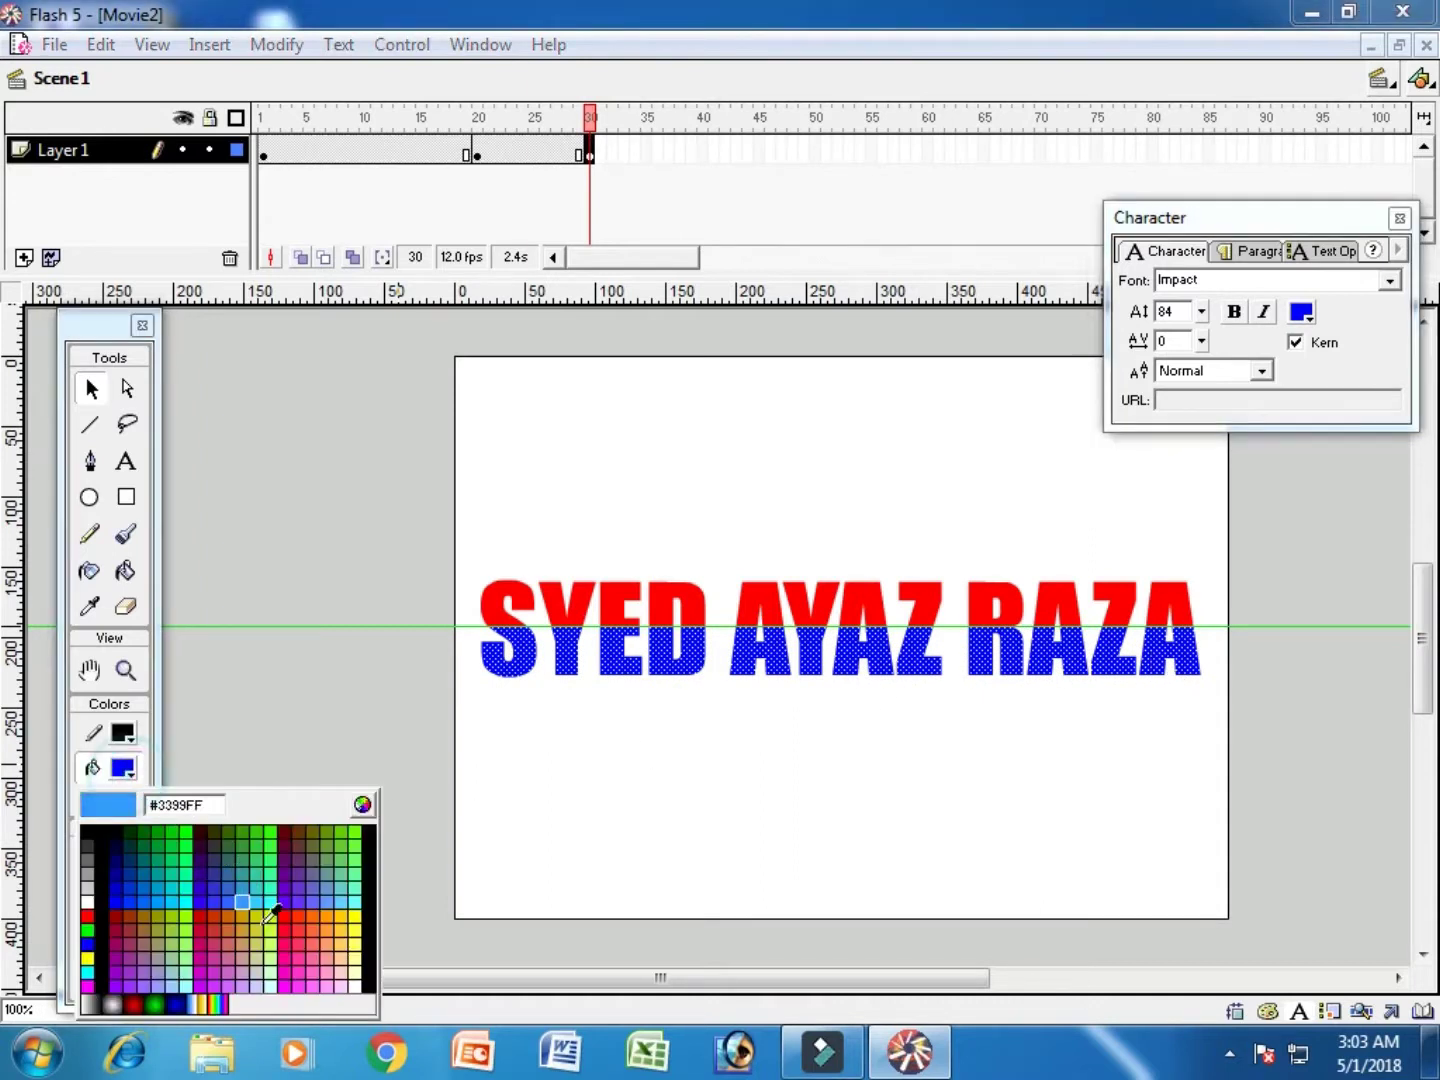
click(353, 912)
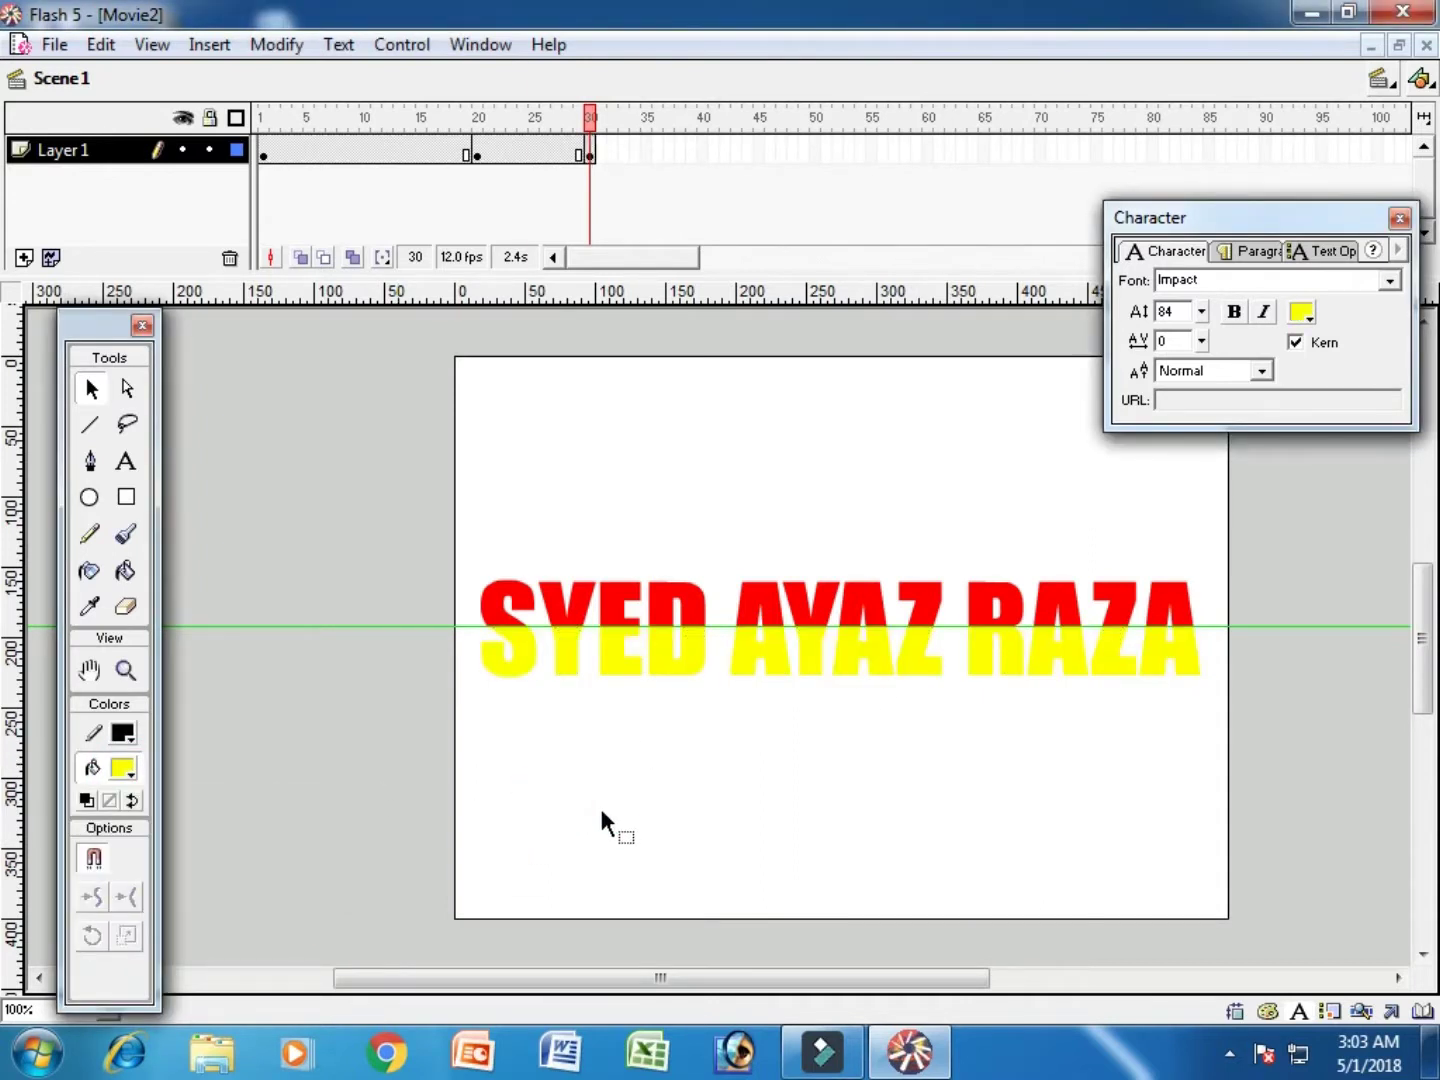
Step: Add a keyframe at frame 35 with the title yellow on top and red below
click(649, 150)
key(F6)
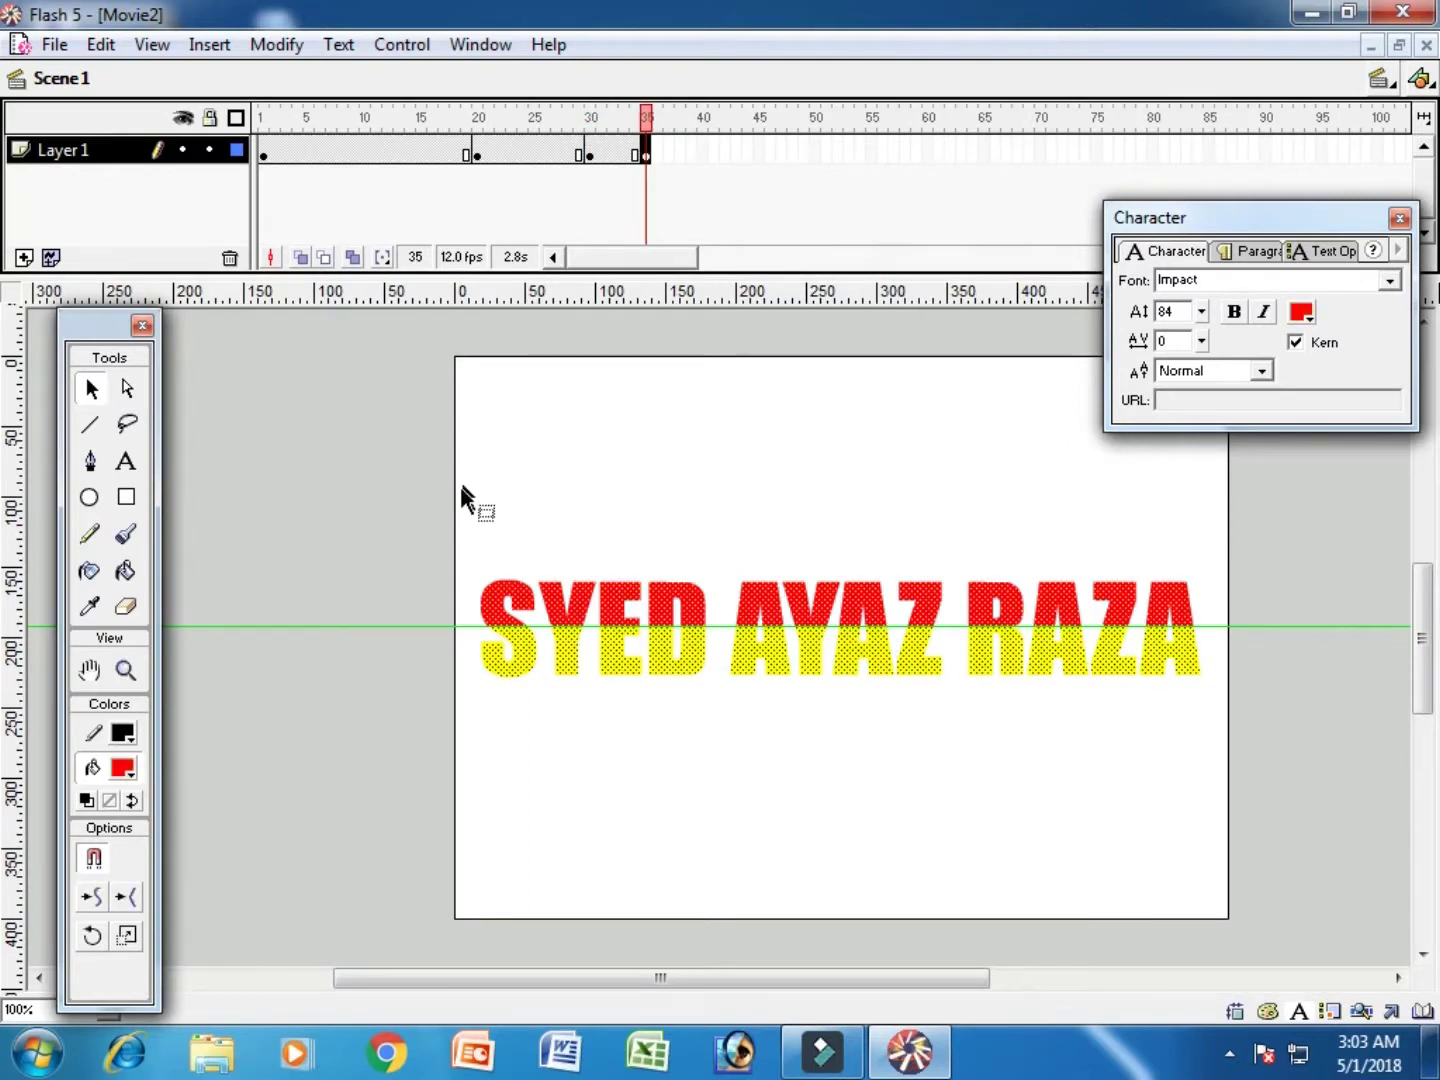
drag(439, 491, 1228, 626)
click(125, 769)
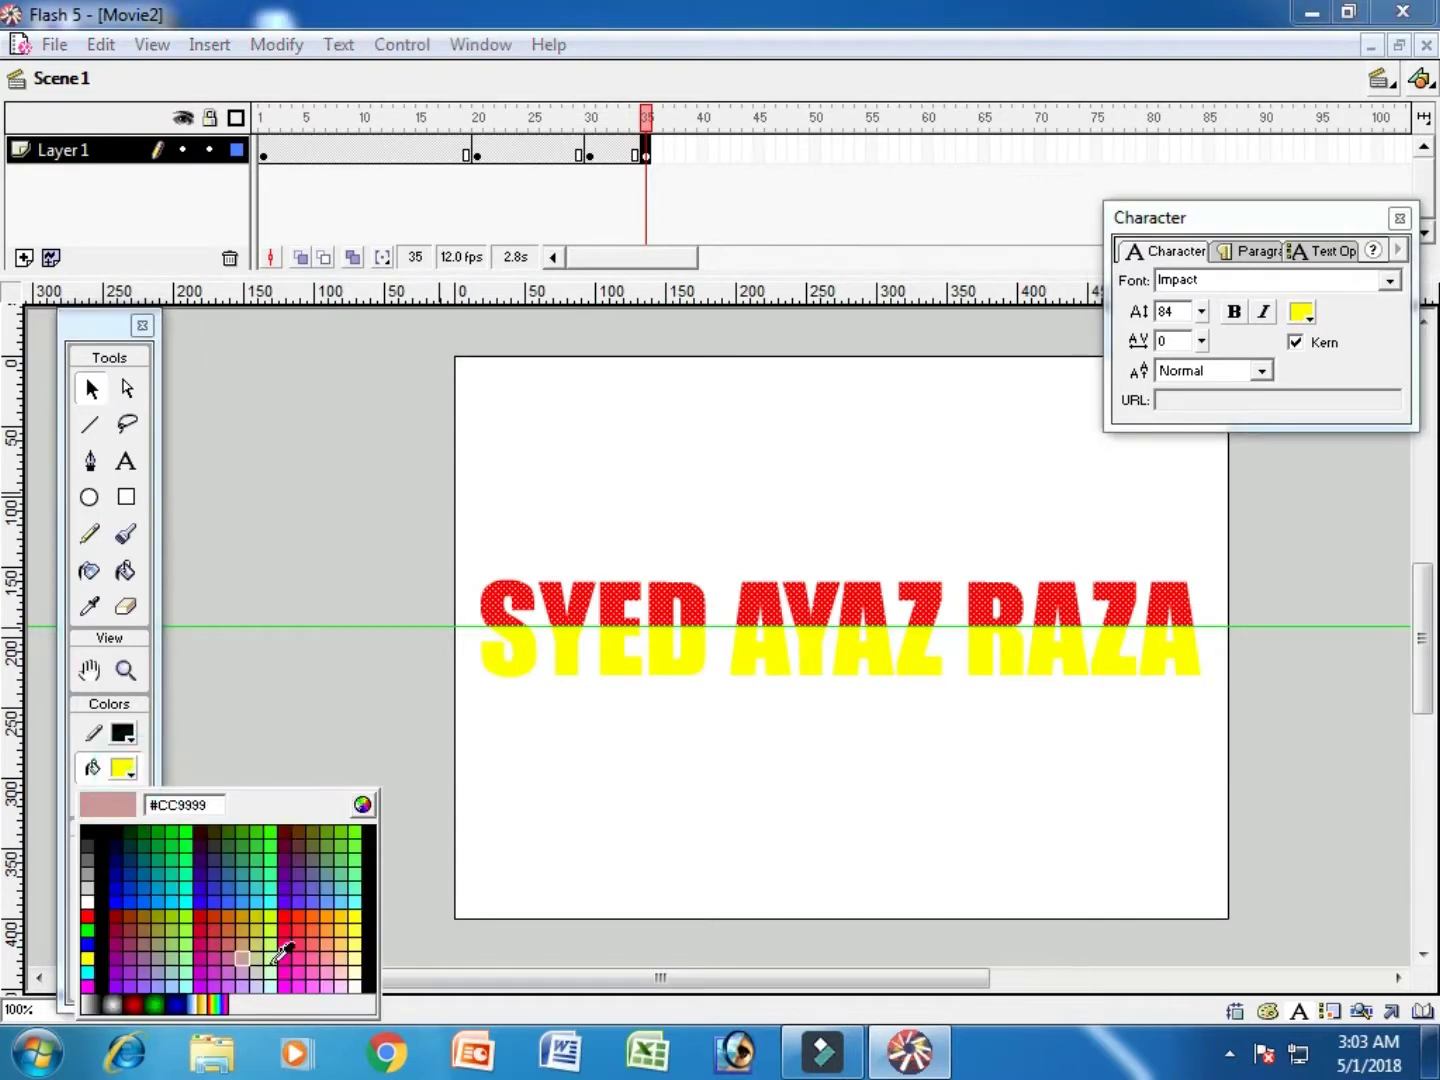
click(356, 915)
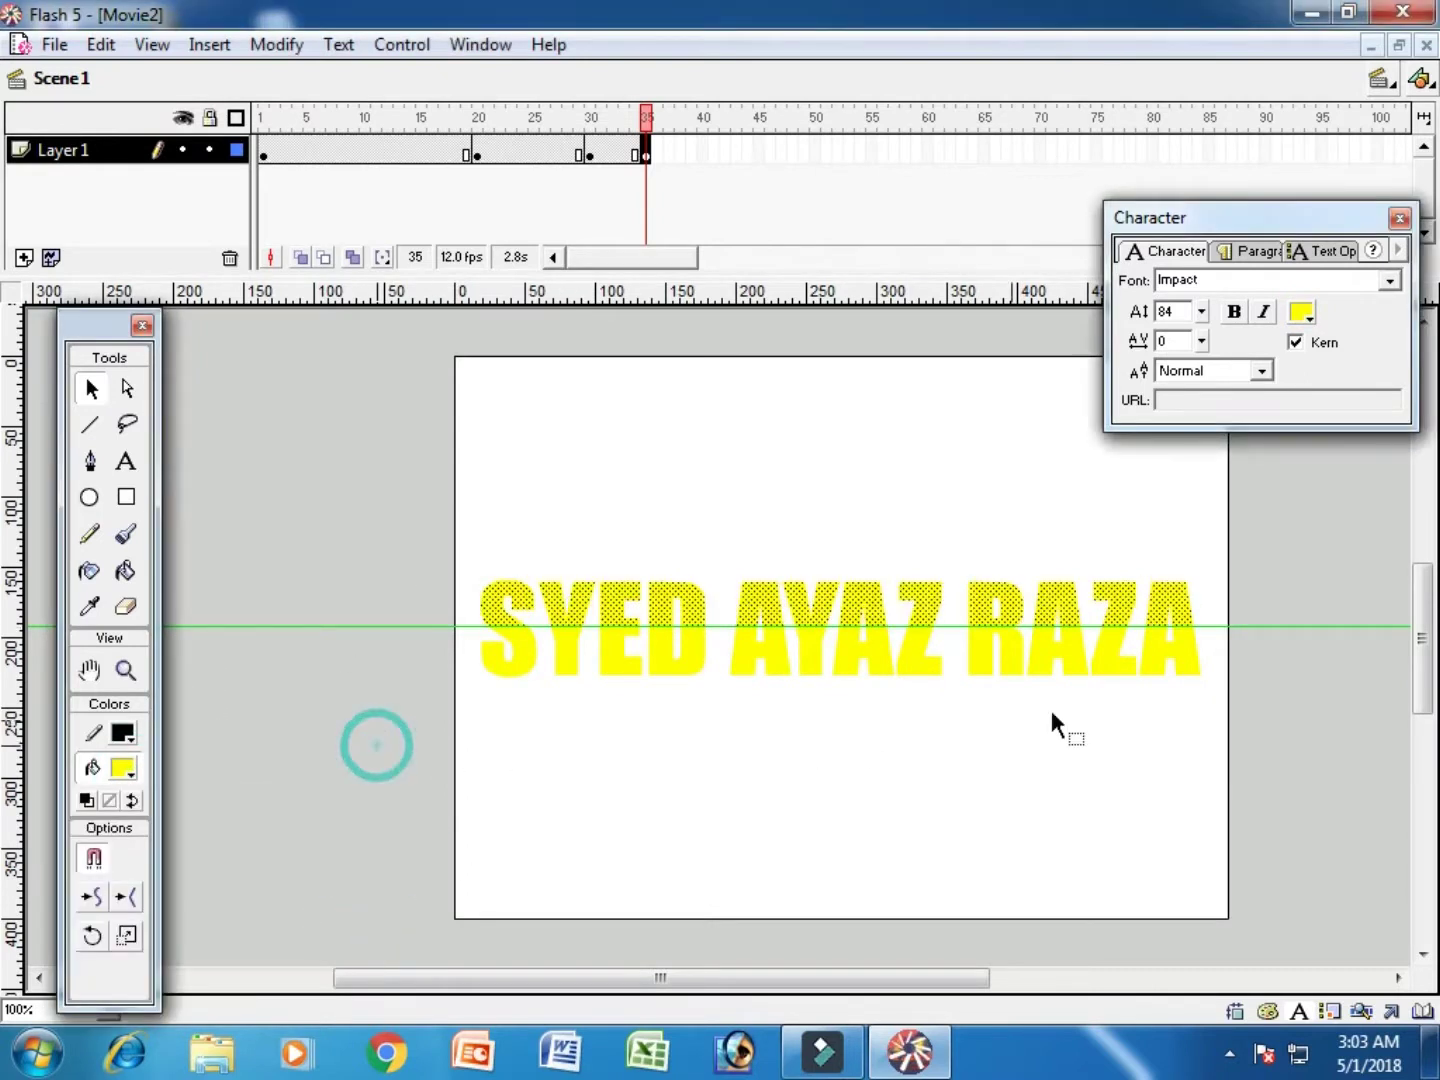
drag(377, 745, 1259, 625)
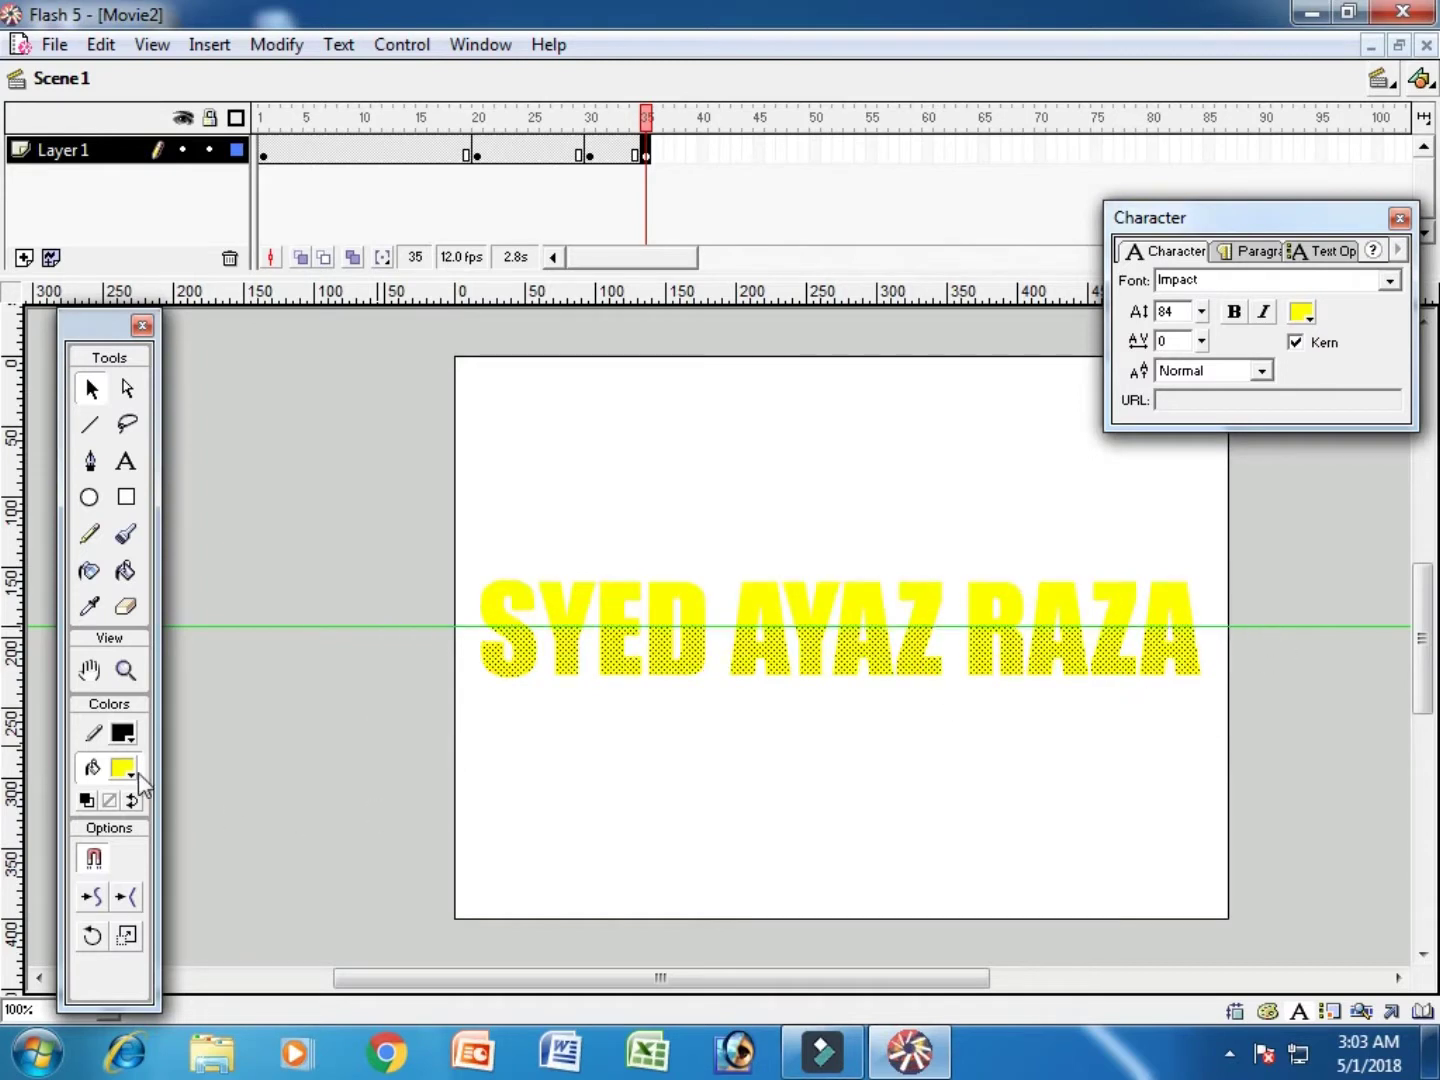
click(122, 769)
click(94, 925)
click(734, 818)
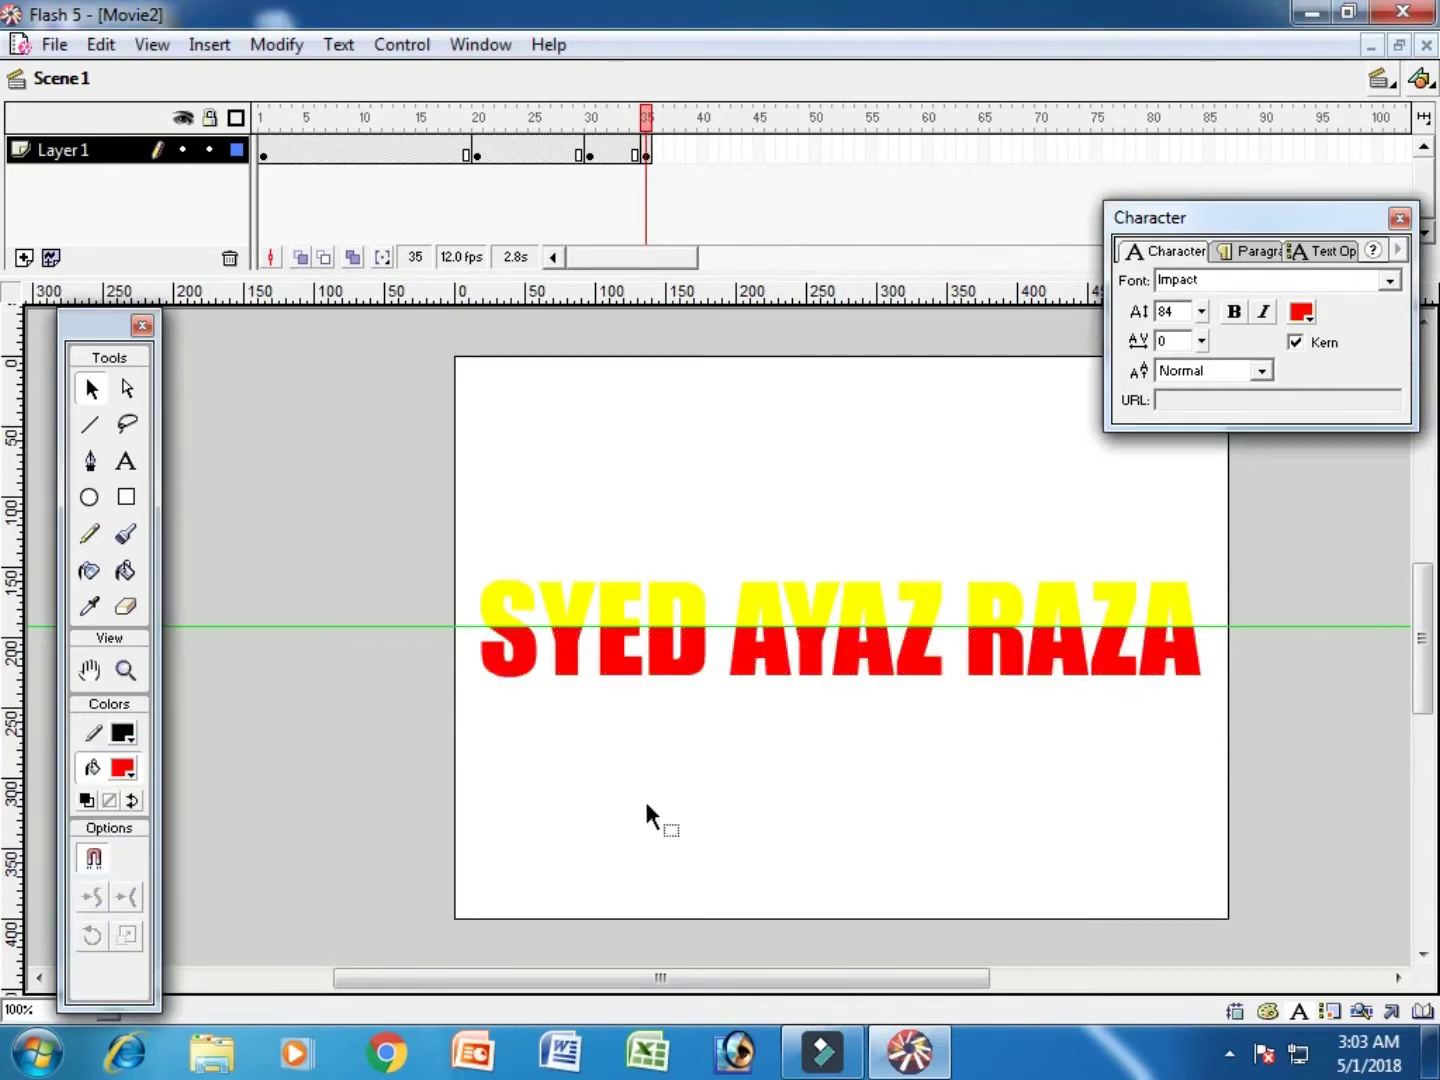
click(705, 150)
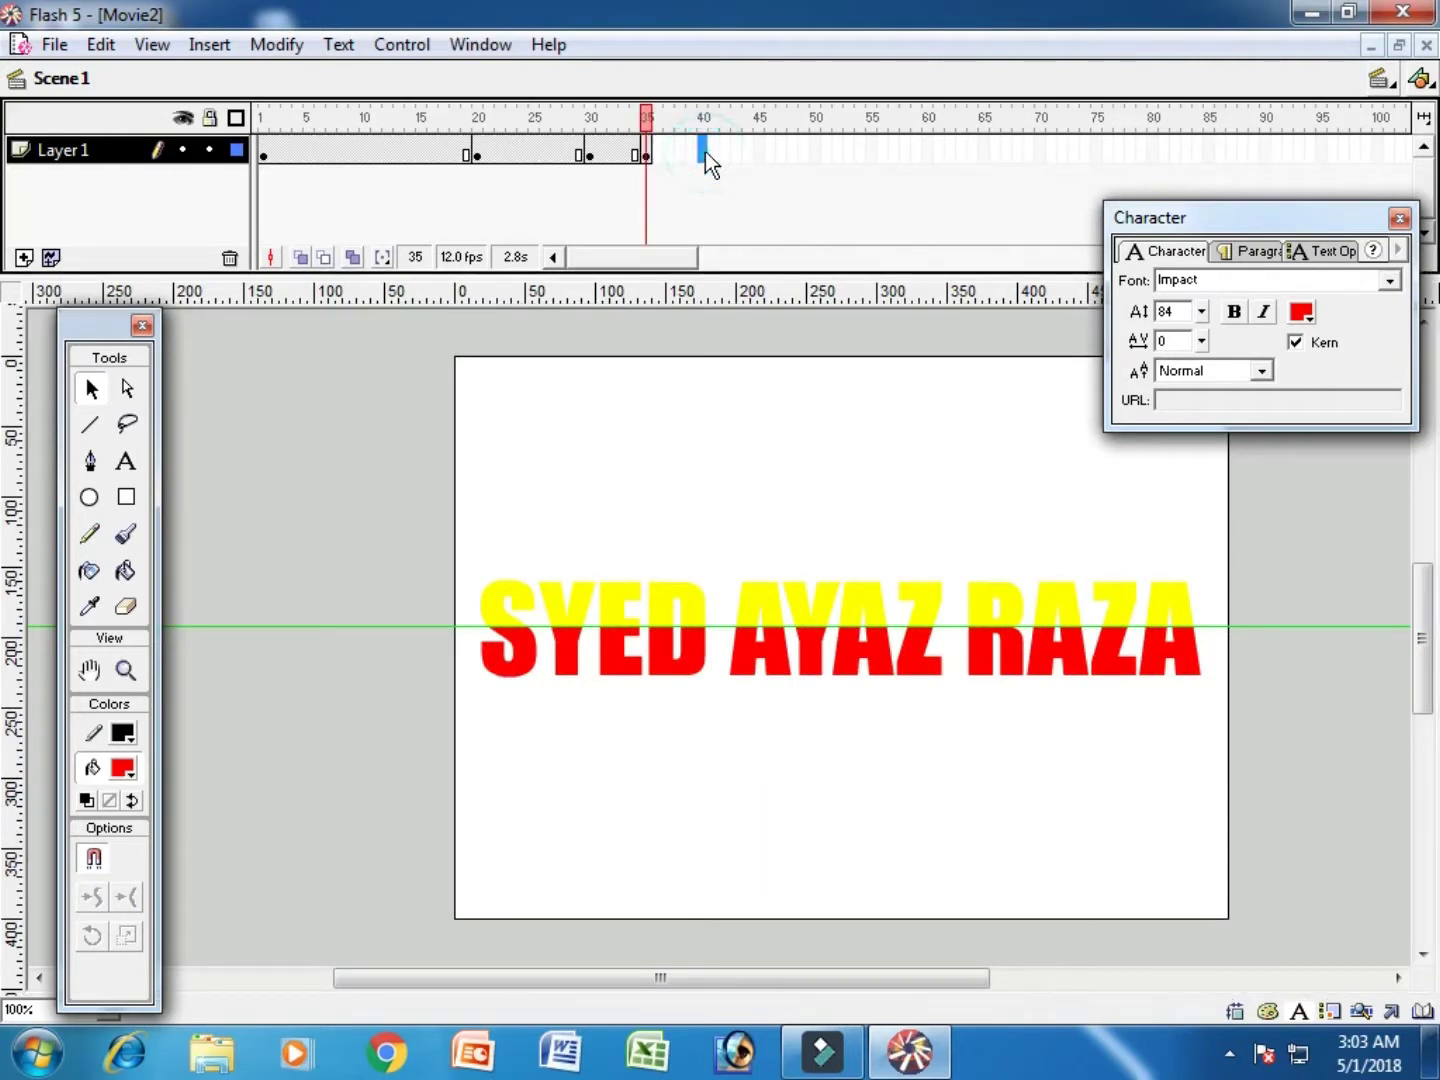
Step: Add keyframes at frames 40 and 45, filling the title's upper half black at 45
key(F6)
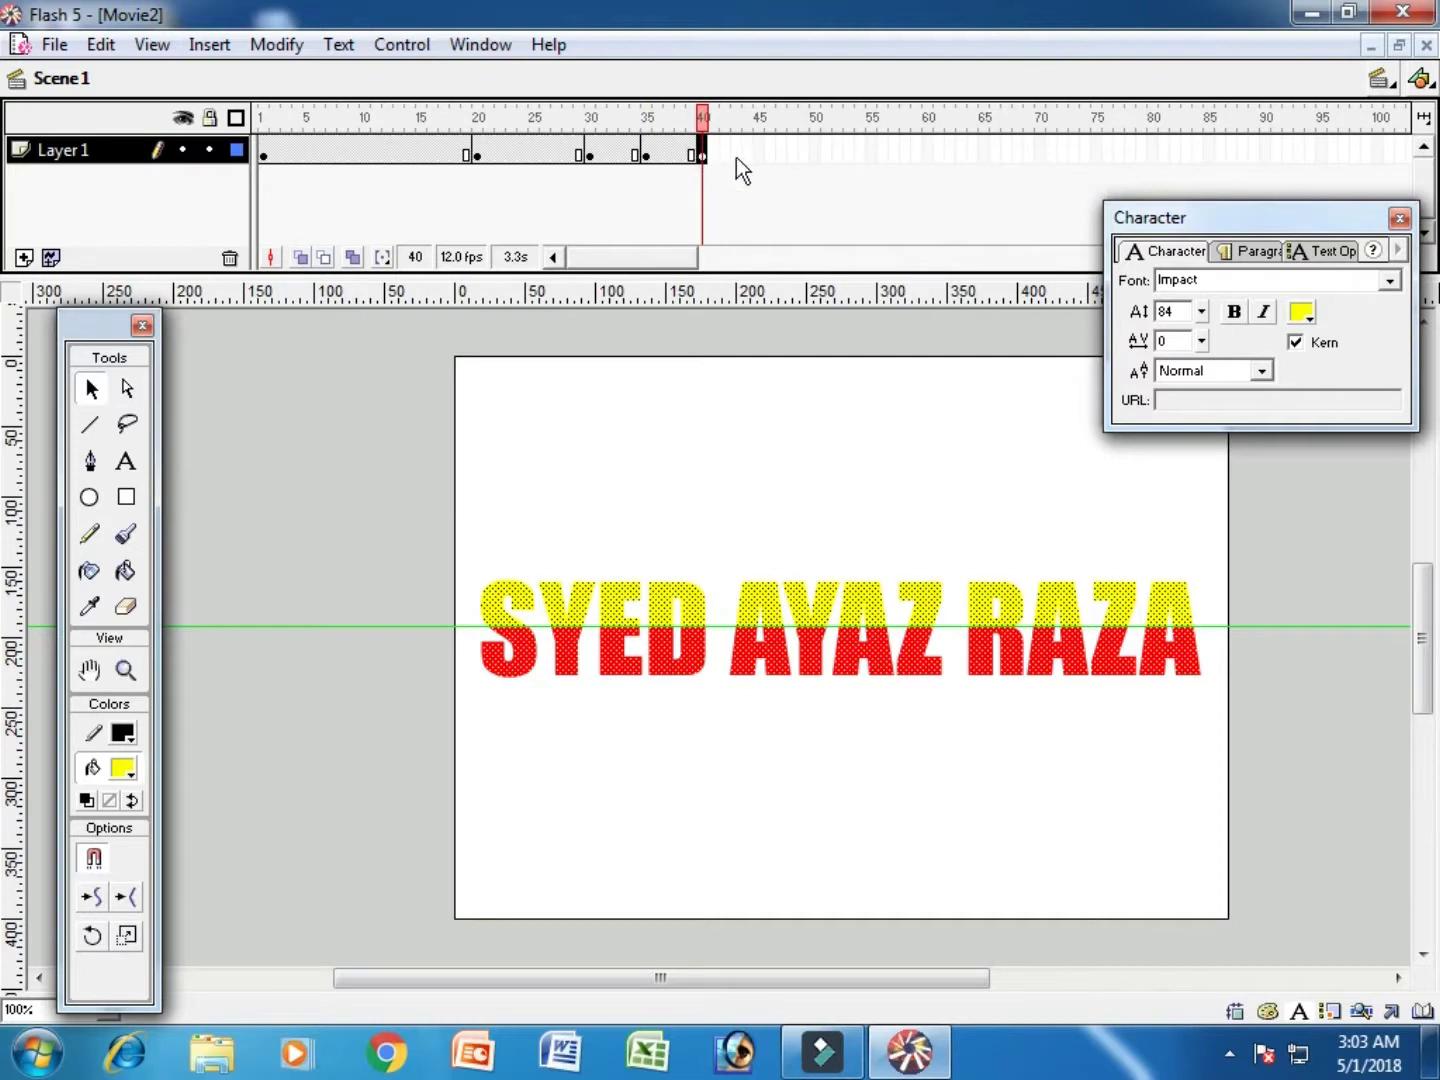
click(760, 152)
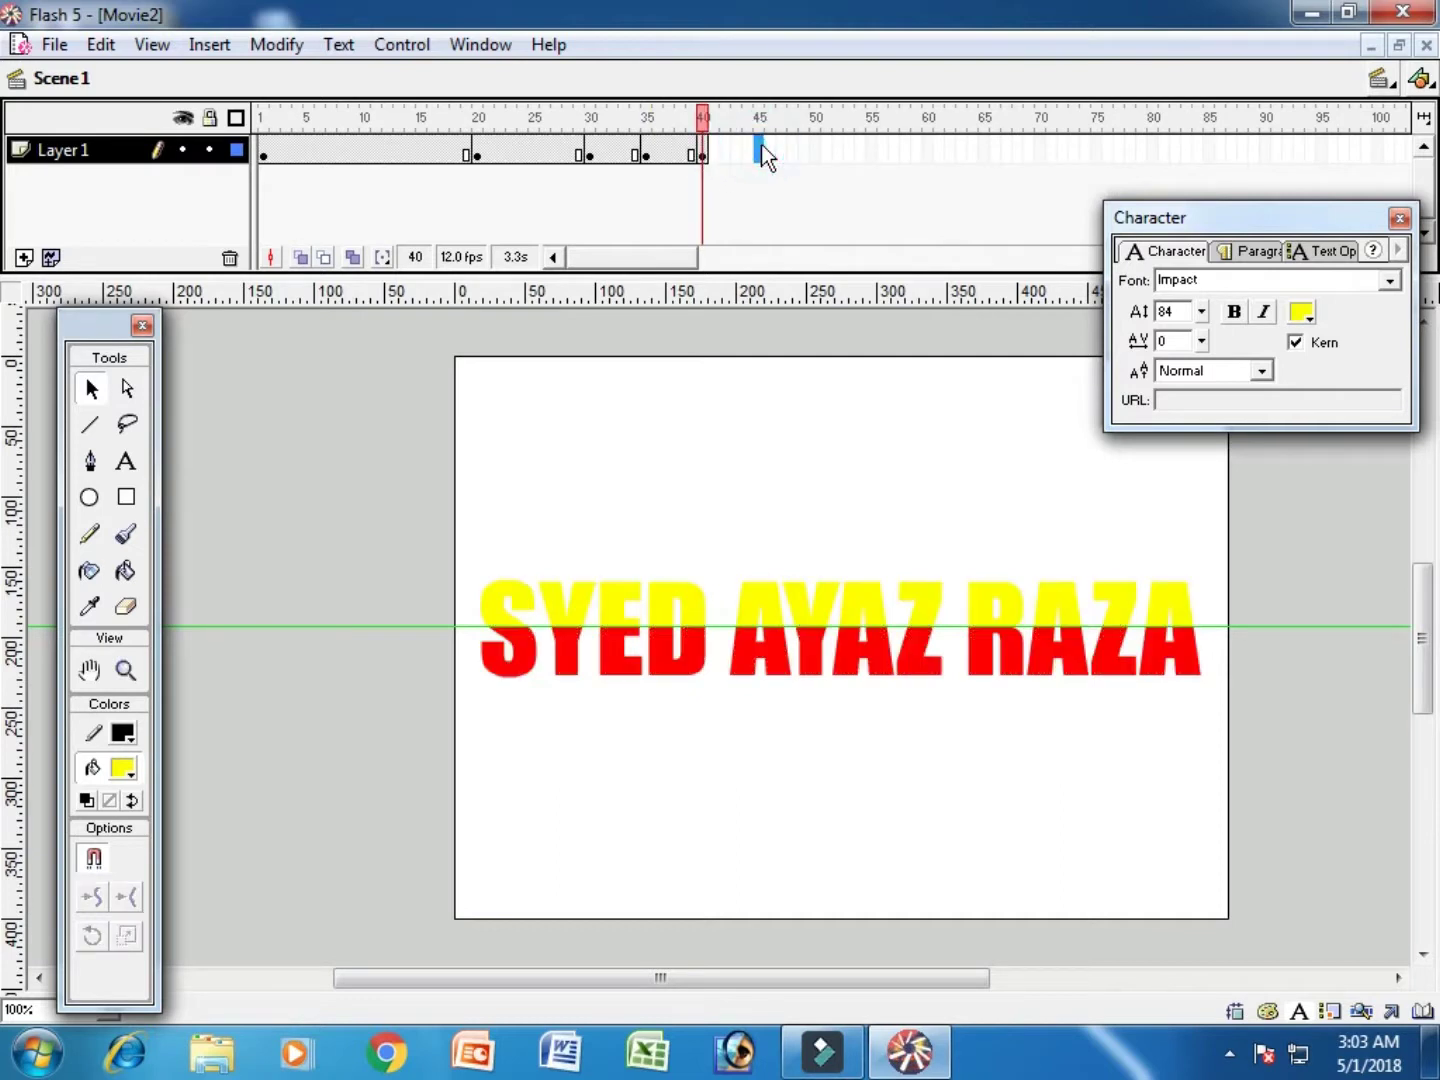
key(F6)
click(637, 398)
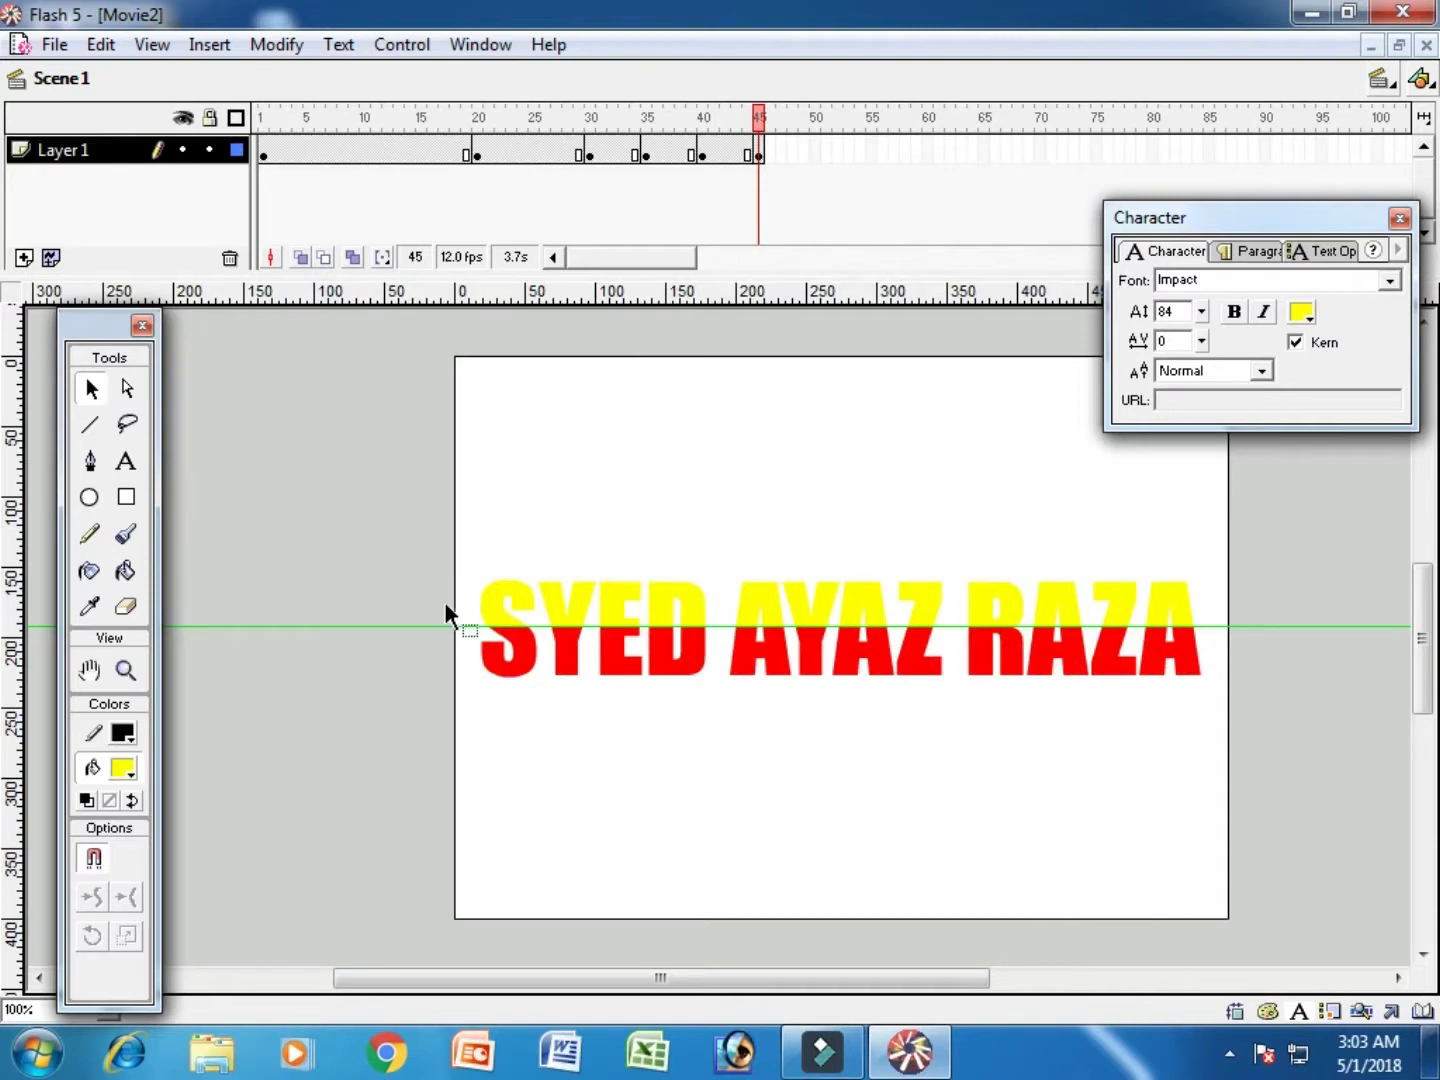
click(420, 522)
drag(1247, 635, 1250, 626)
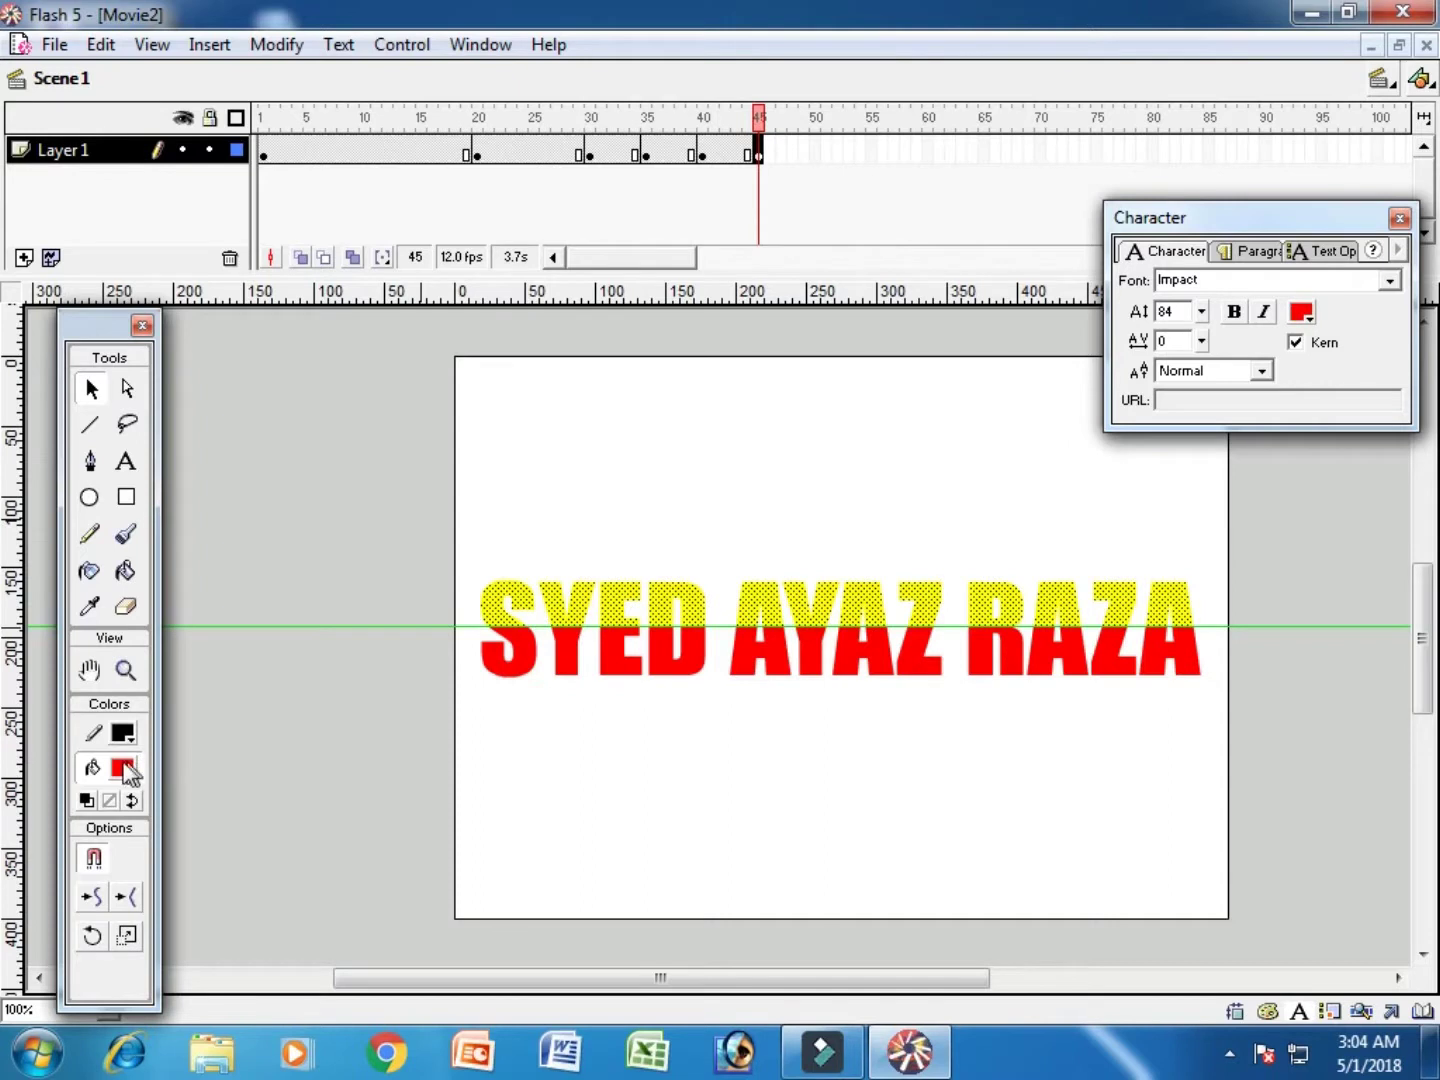
click(123, 768)
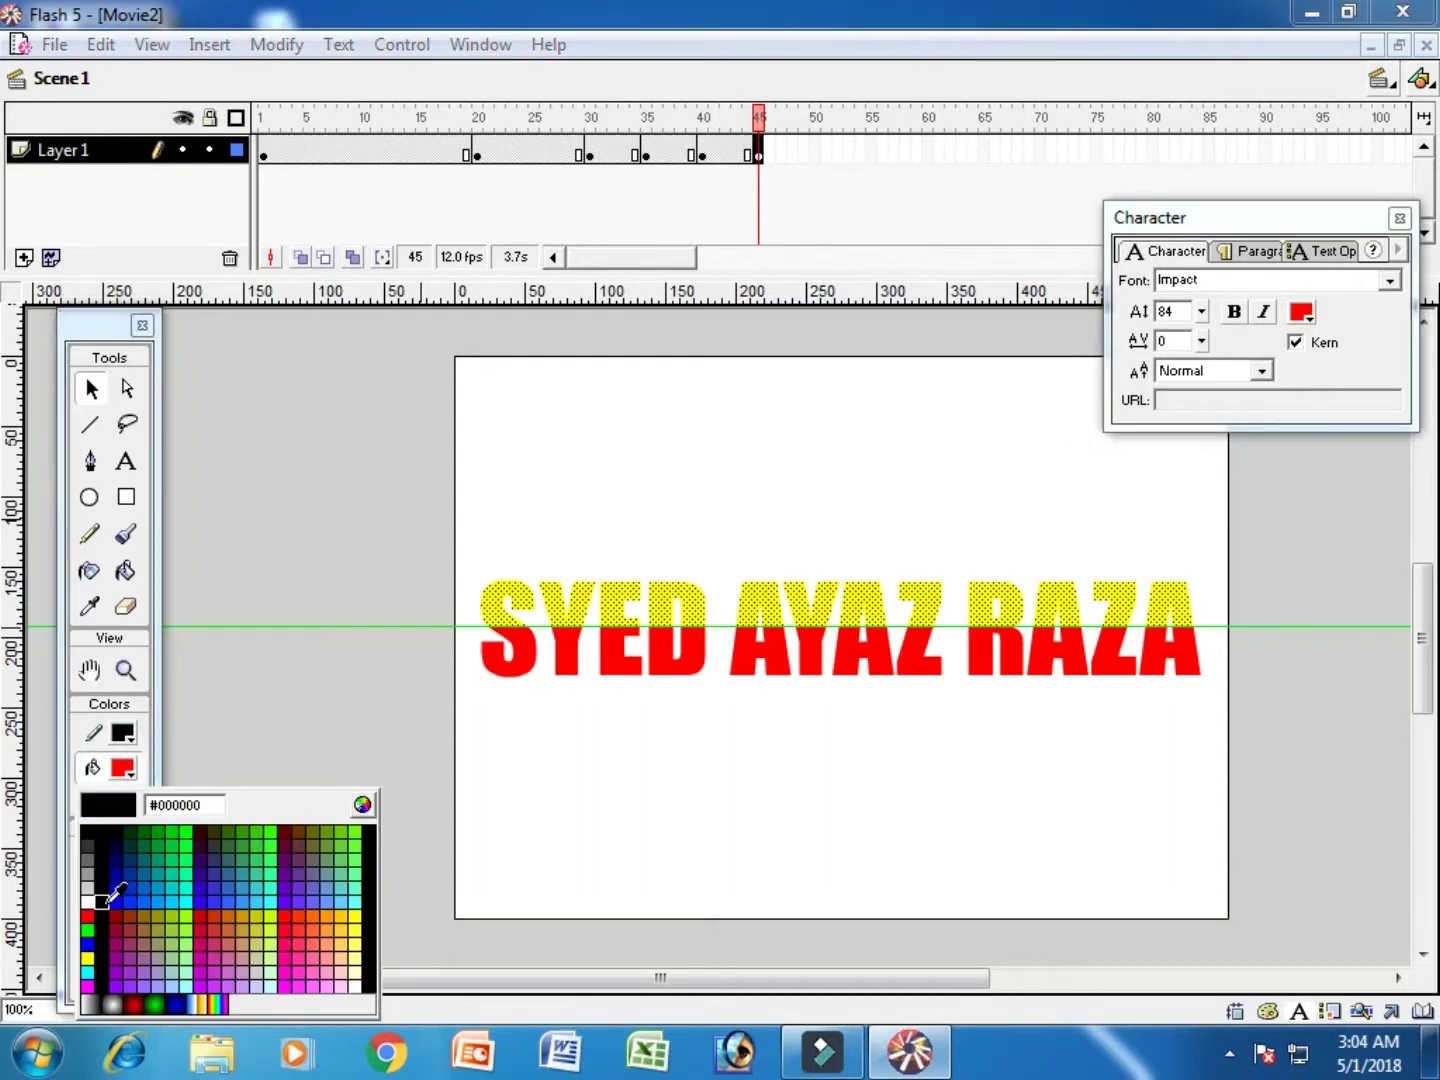
click(105, 892)
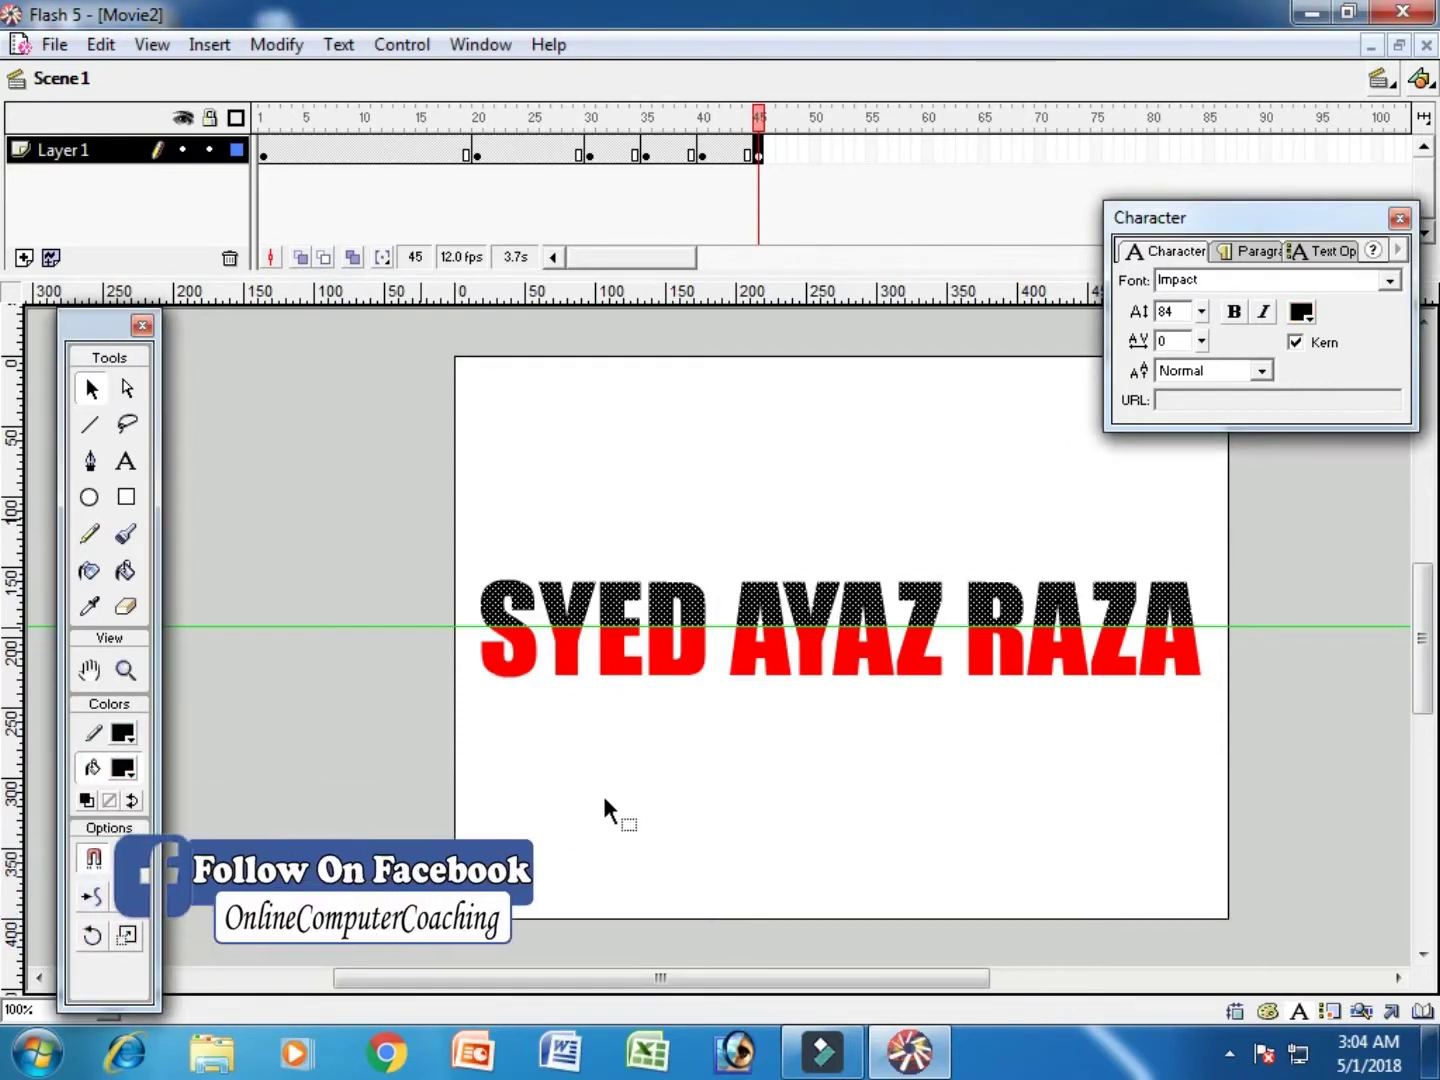
Step: Insert a keyframe at frame 50 and select the title's lower half
click(812, 148)
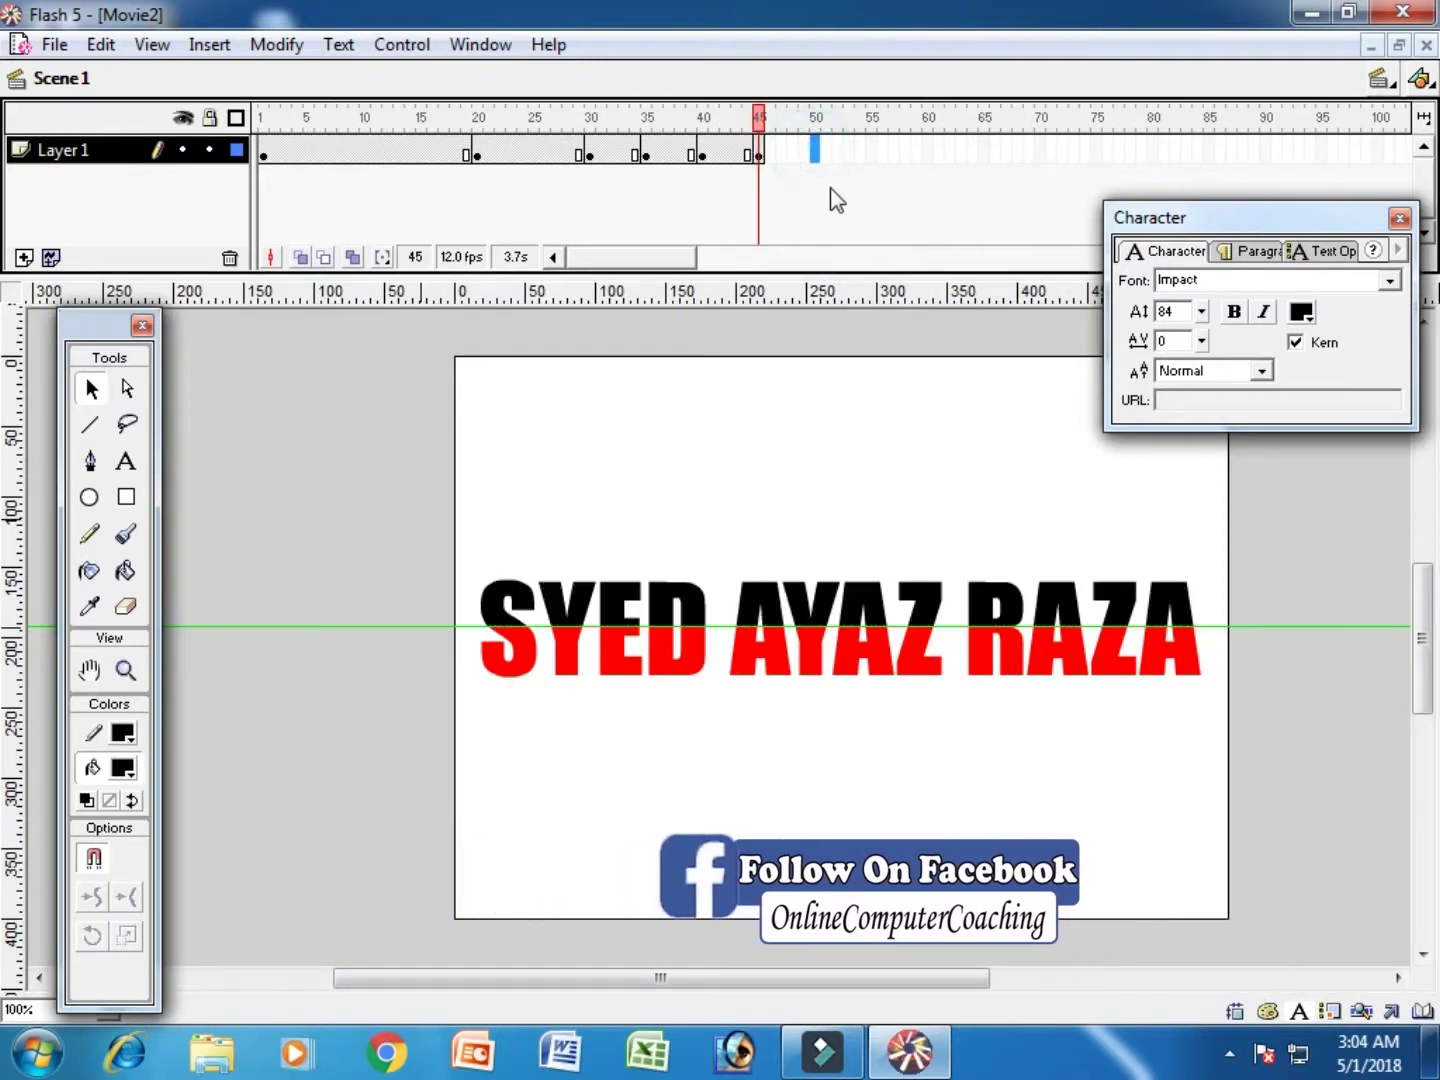
key(F6)
drag(400, 725, 1262, 624)
Step: Fill the text's lower half black and upper half red, then test the movie with Ctrl+Enter
click(125, 770)
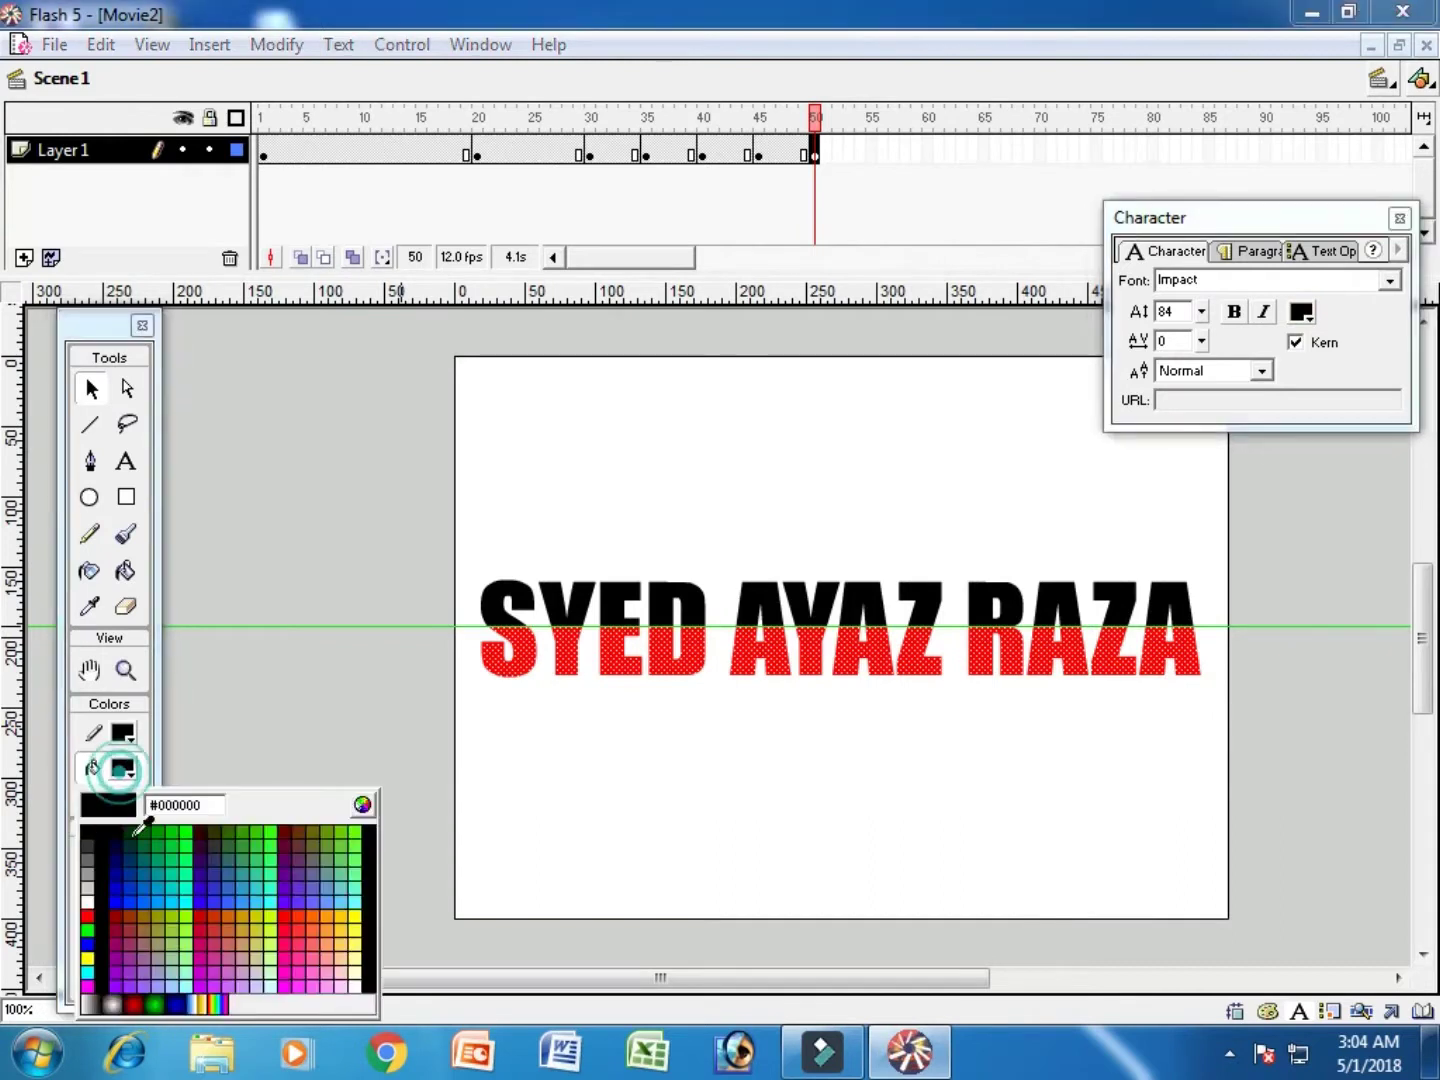
click(111, 895)
drag(339, 488, 1261, 626)
click(122, 767)
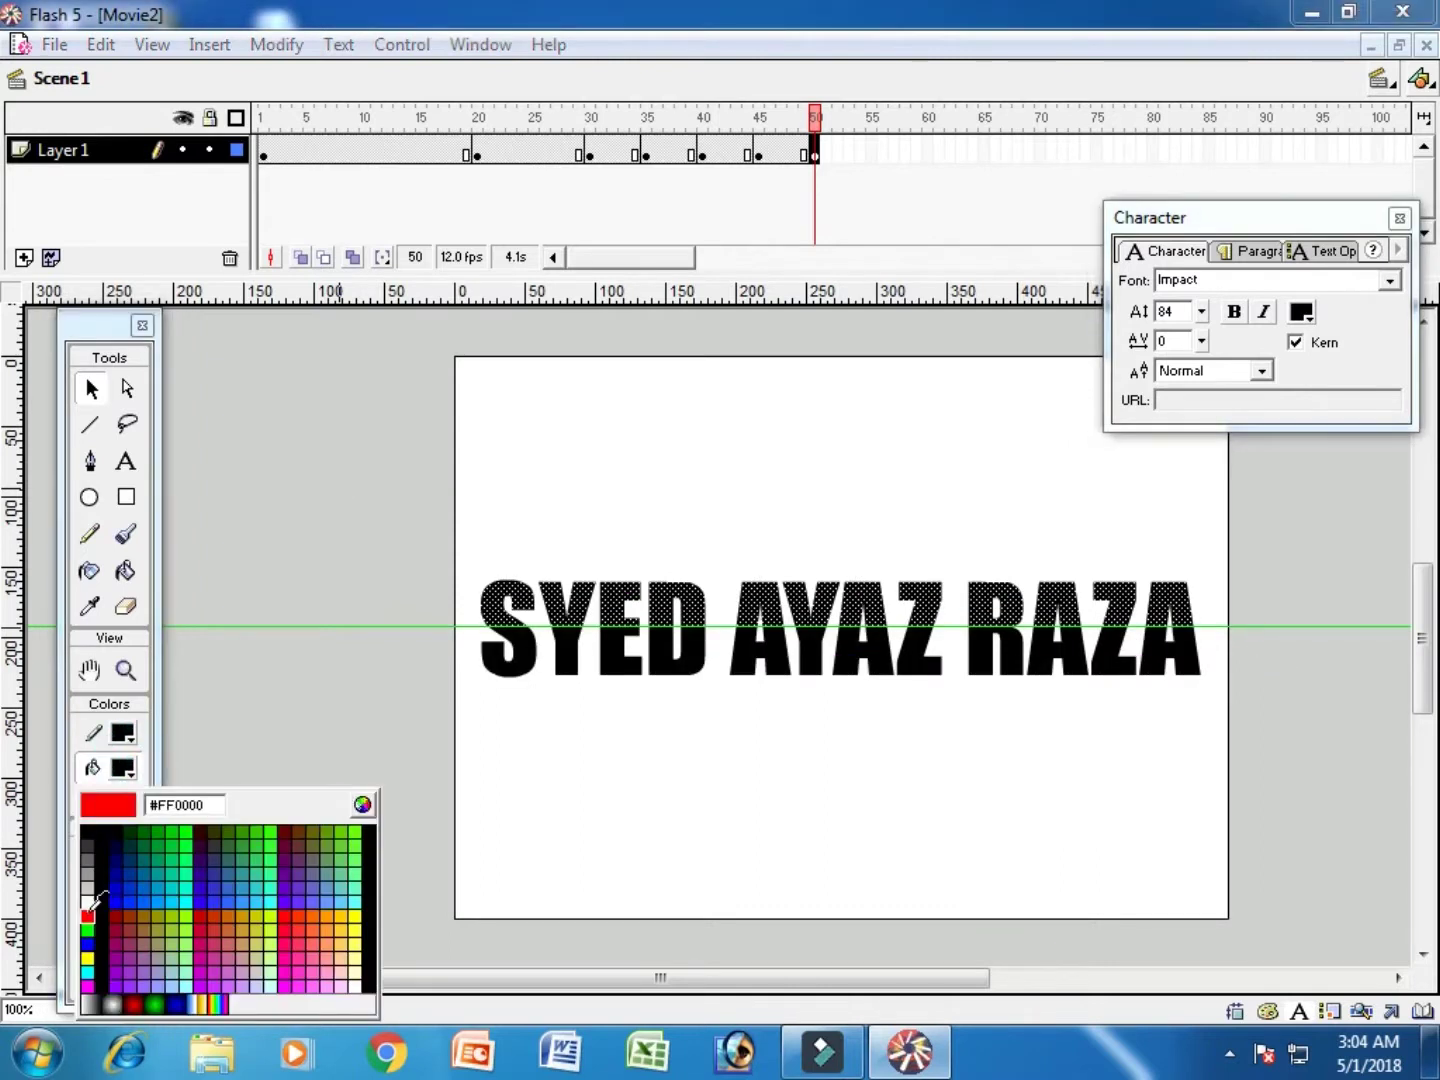
click(87, 914)
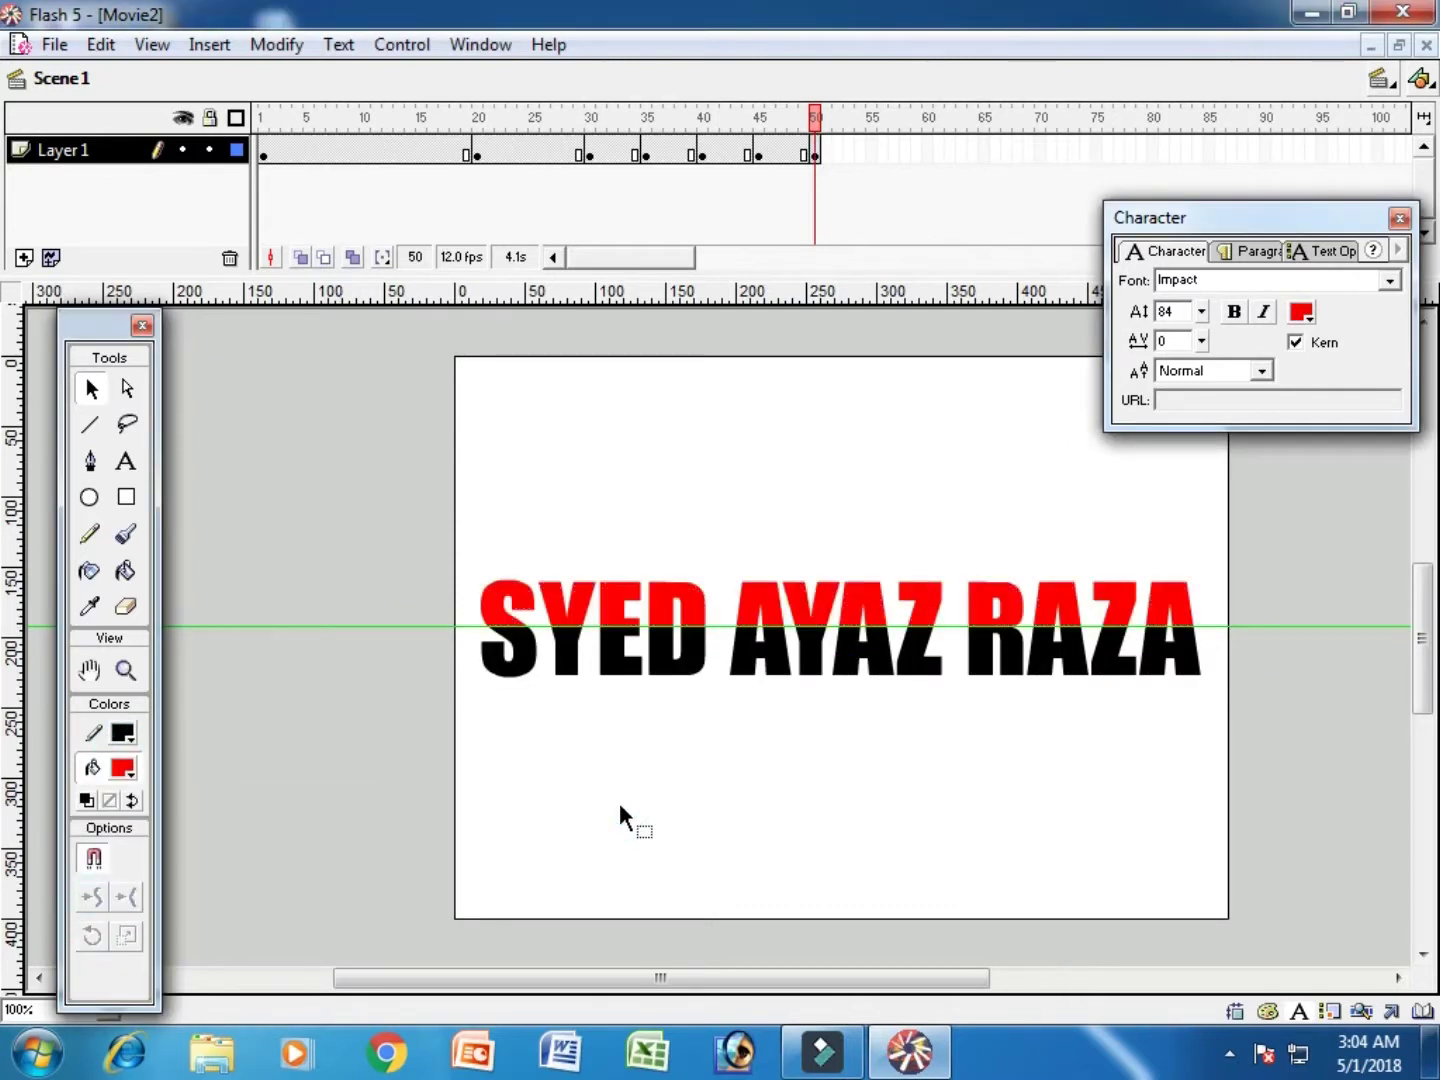
key(ctrl+Return)
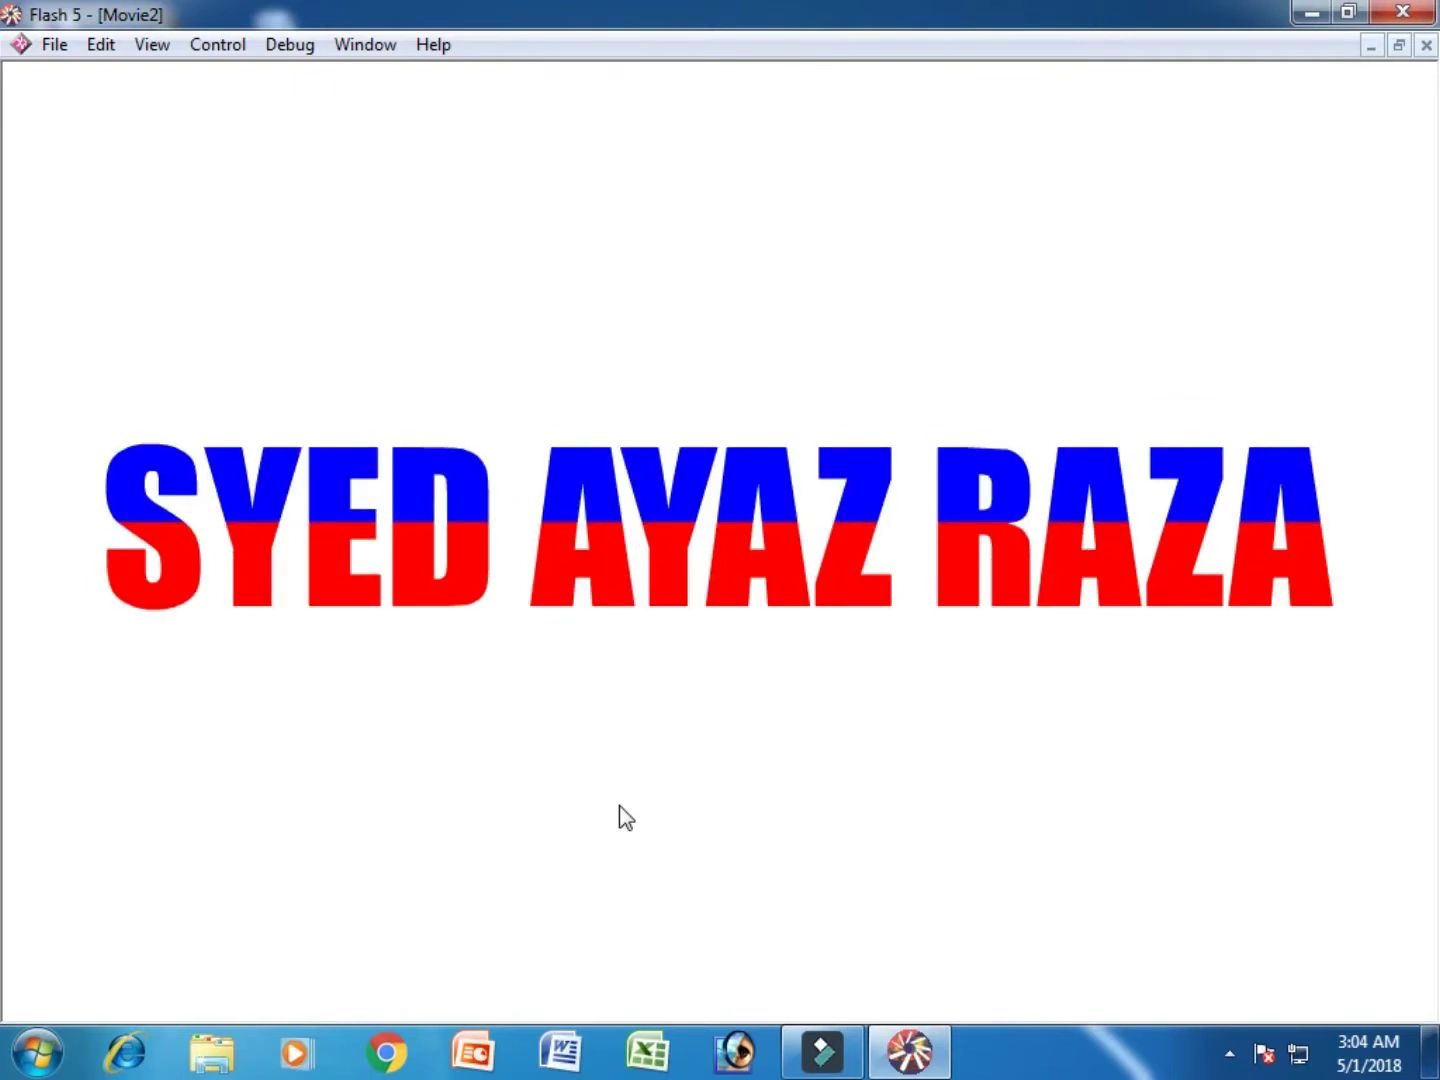
Step: Close the test movie, move the Character panel aside, and select the frame 50 keyframe
key(ctrl+w)
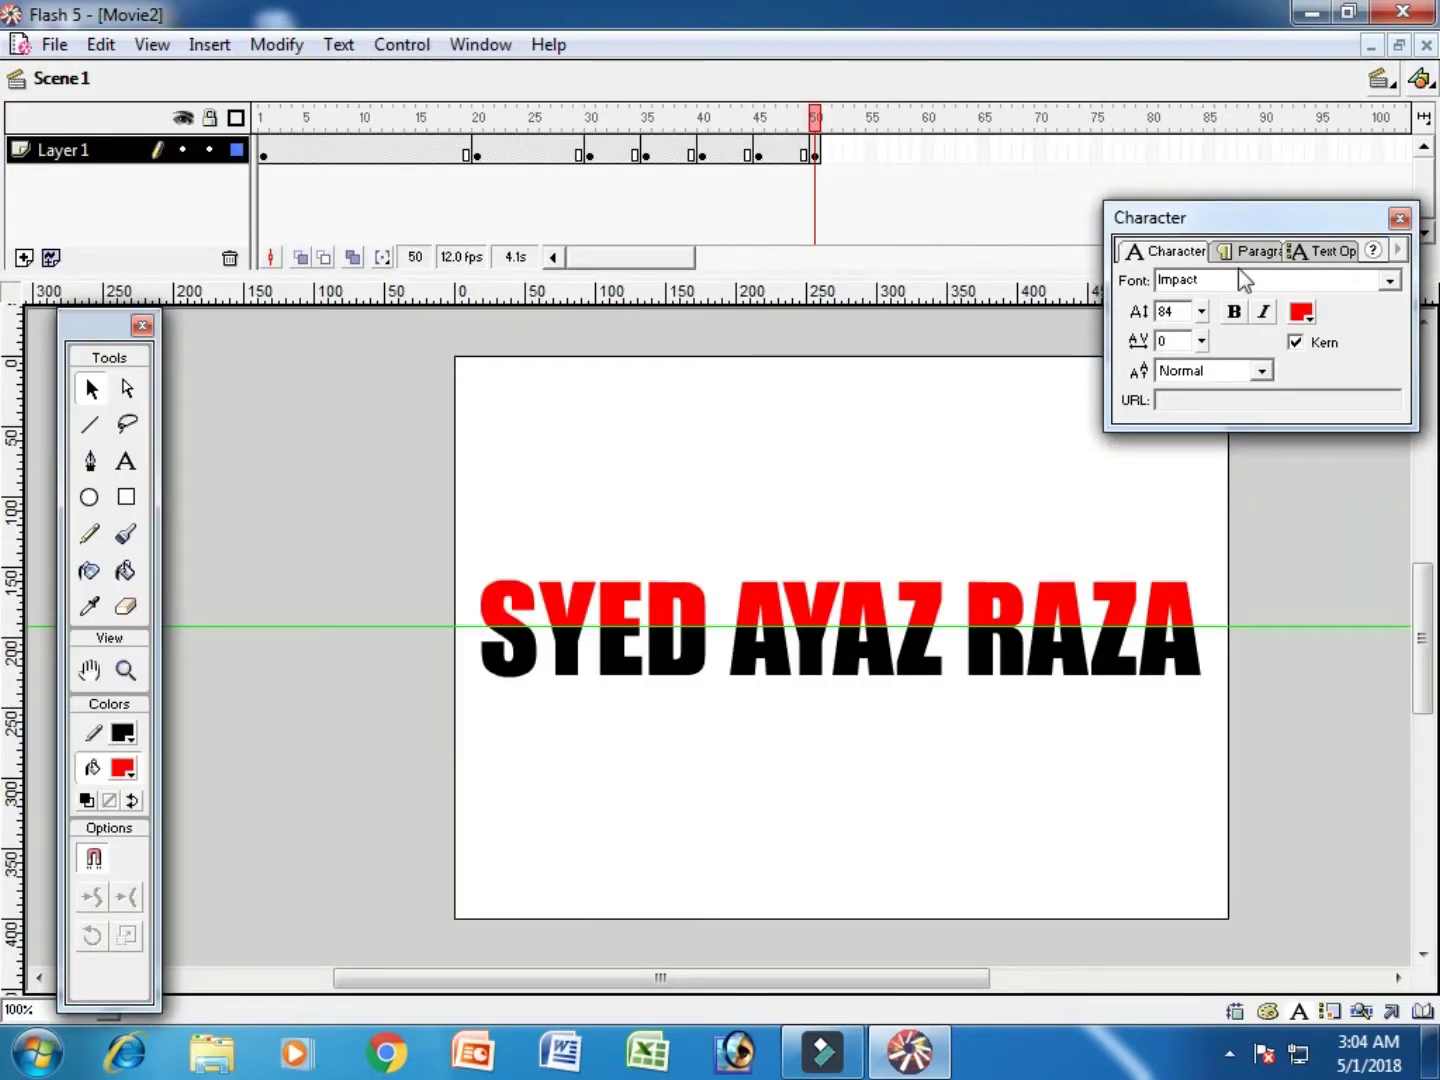
drag(1200, 217, 1239, 242)
click(815, 152)
Step: Try dragging the frame 50 keyframe toward frame 70, undo the moves, and reselect frame 50
drag(1036, 152, 1040, 152)
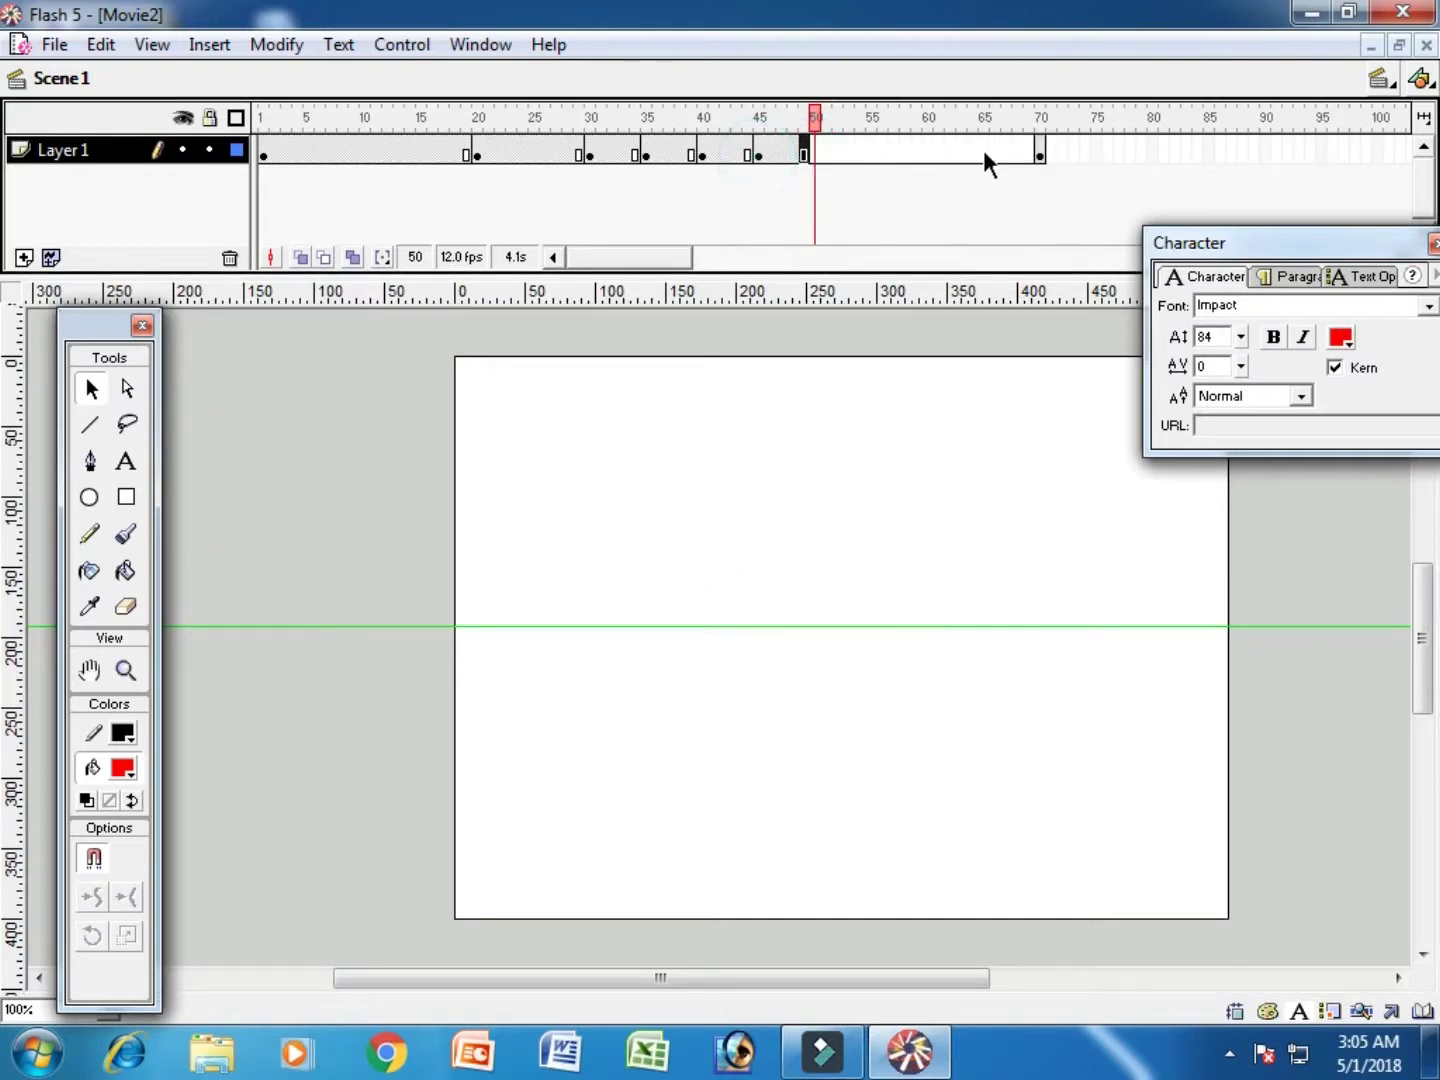
key(comma)
key(shift+F5)
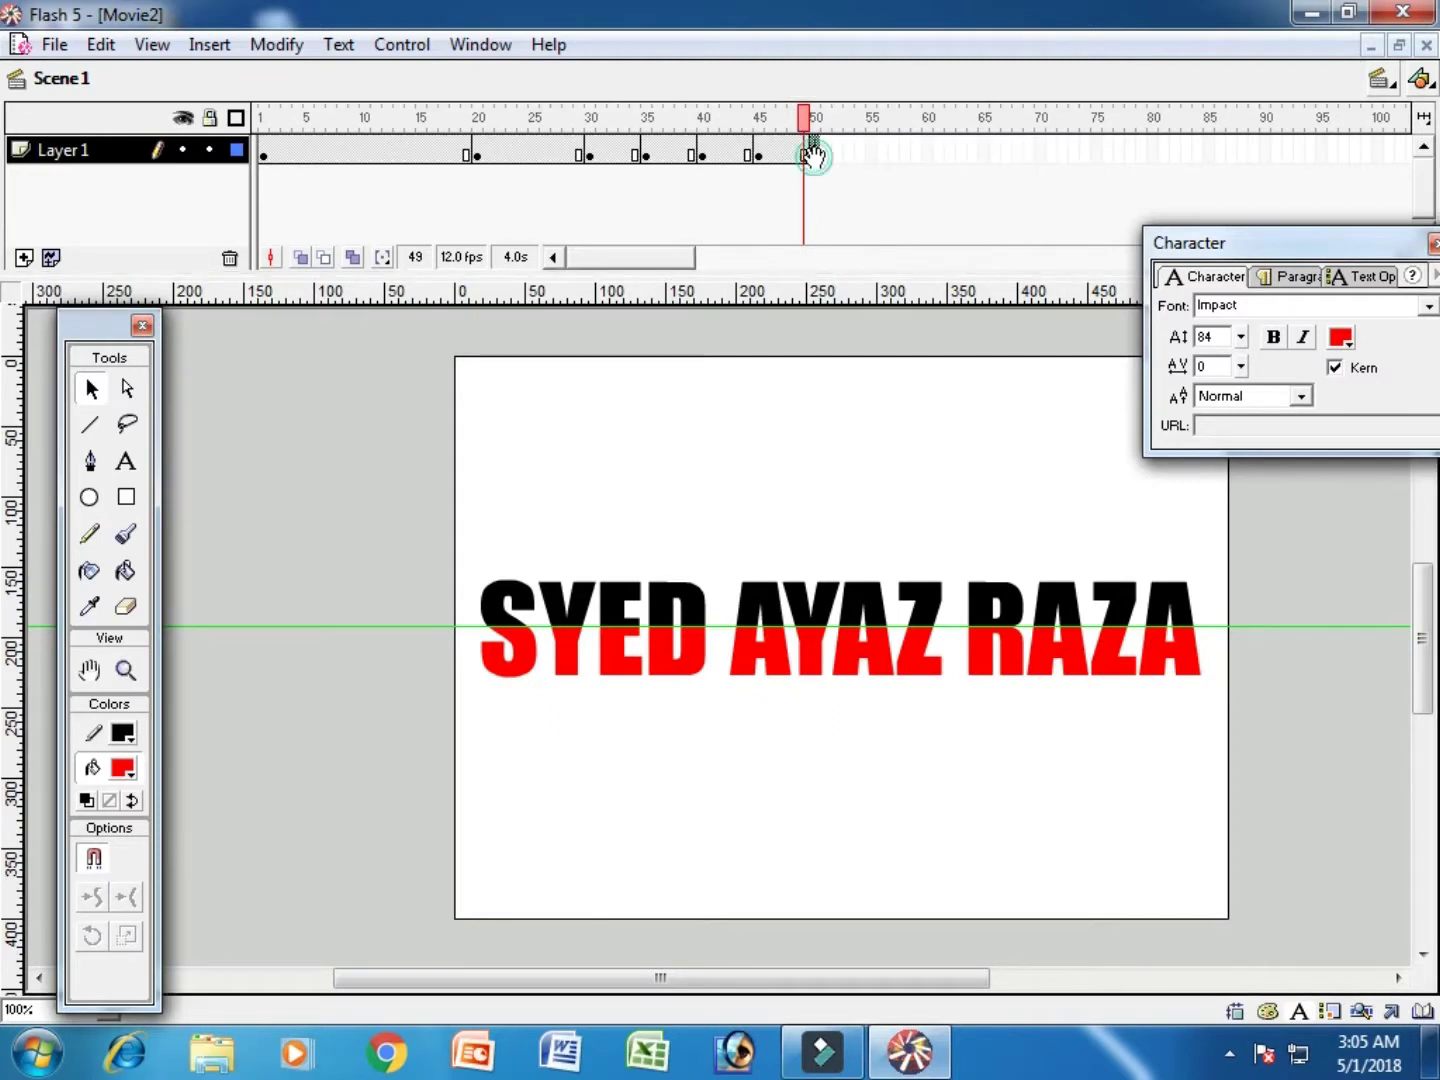
click(813, 152)
drag(787, 150, 868, 152)
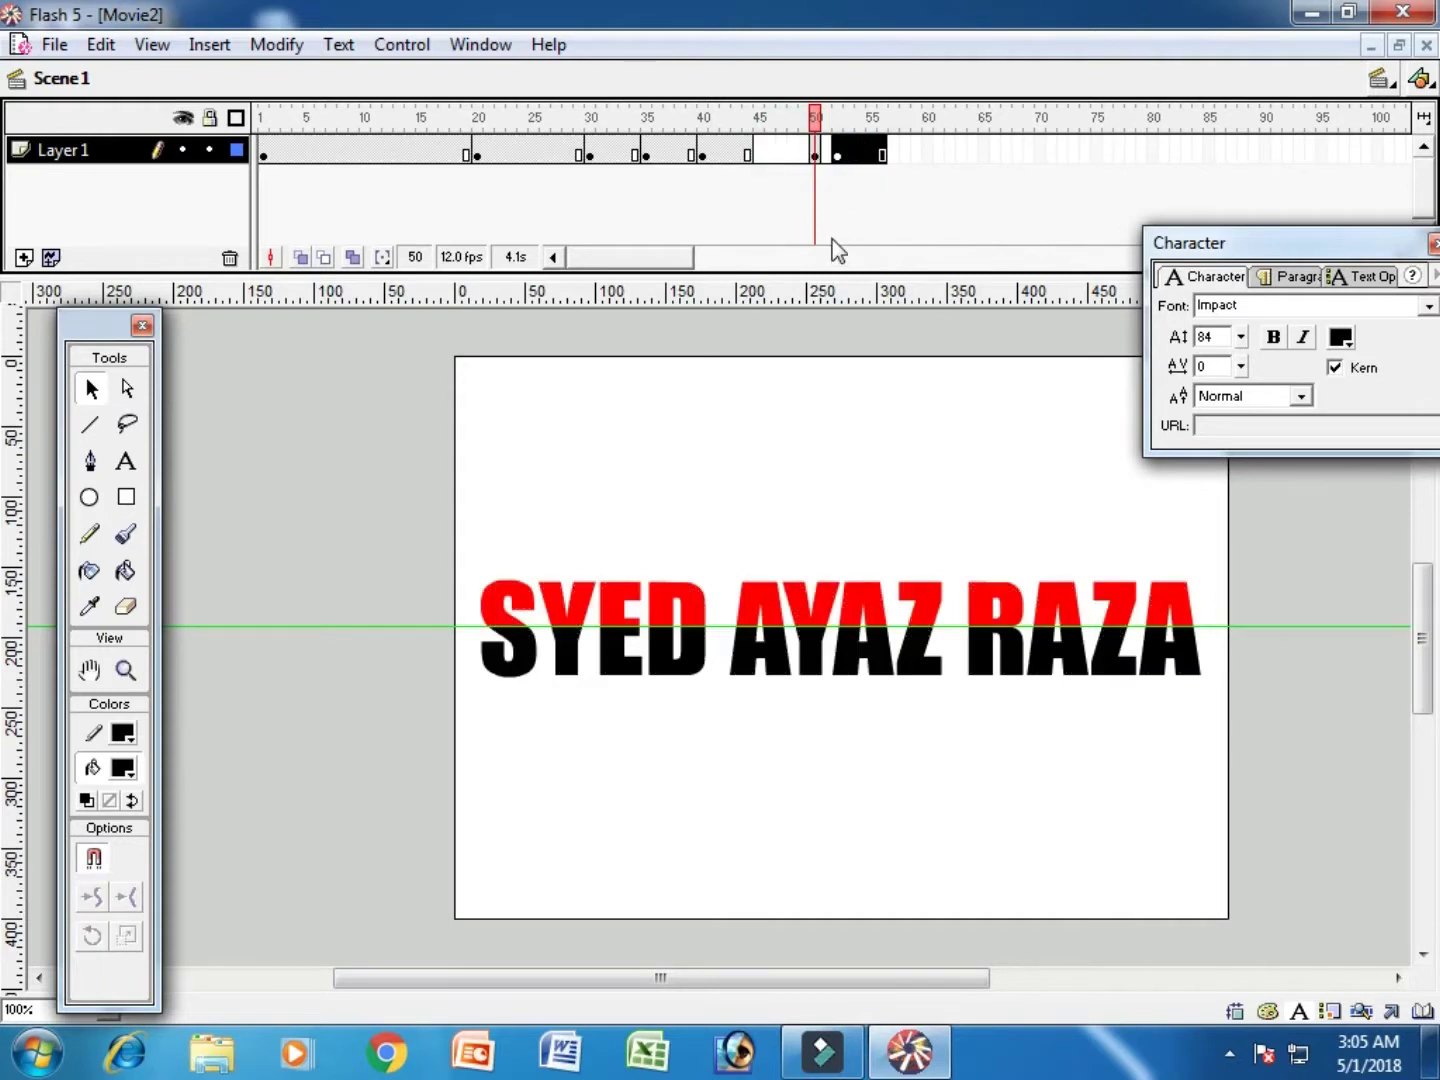
key(ctrl+z)
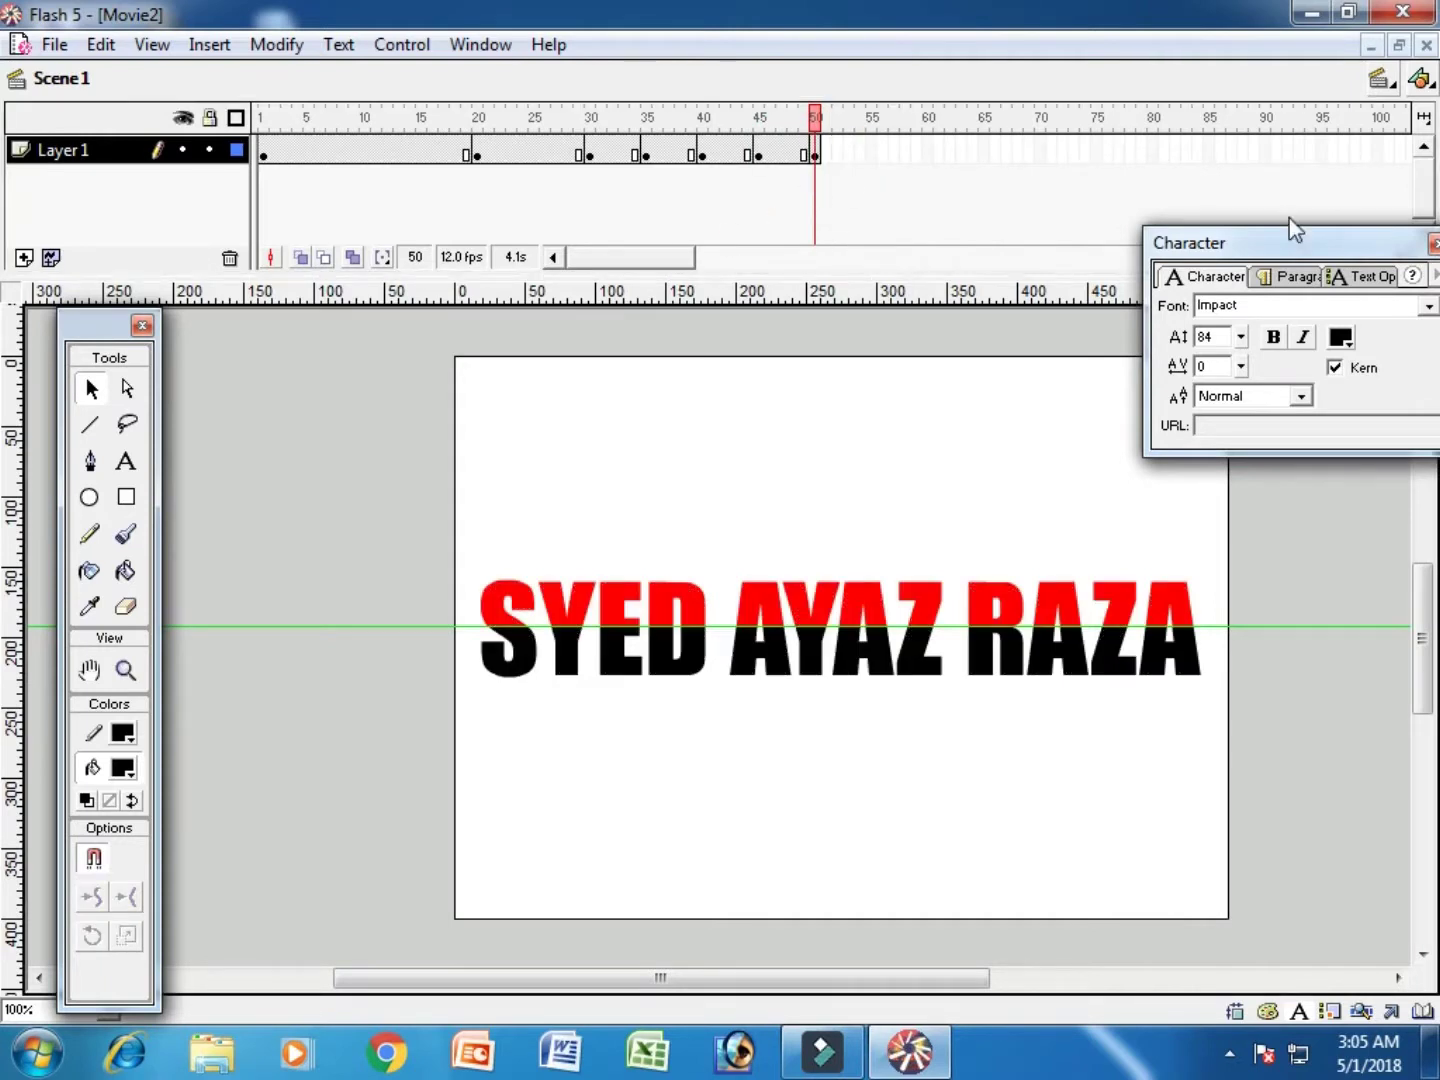
click(607, 262)
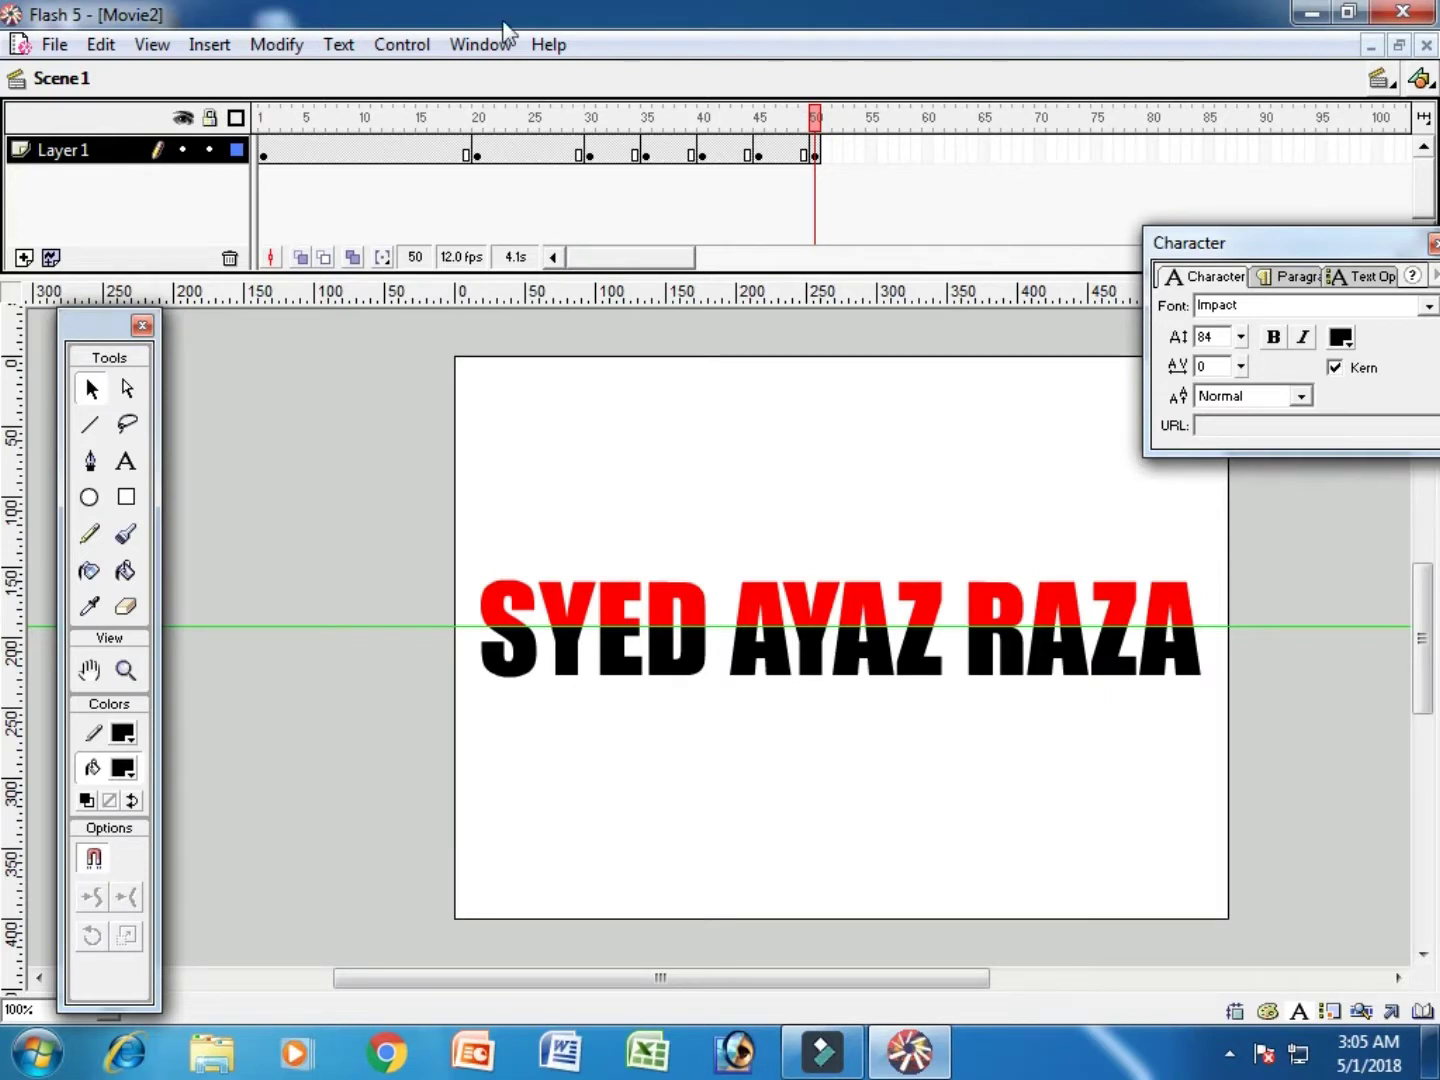
click(812, 155)
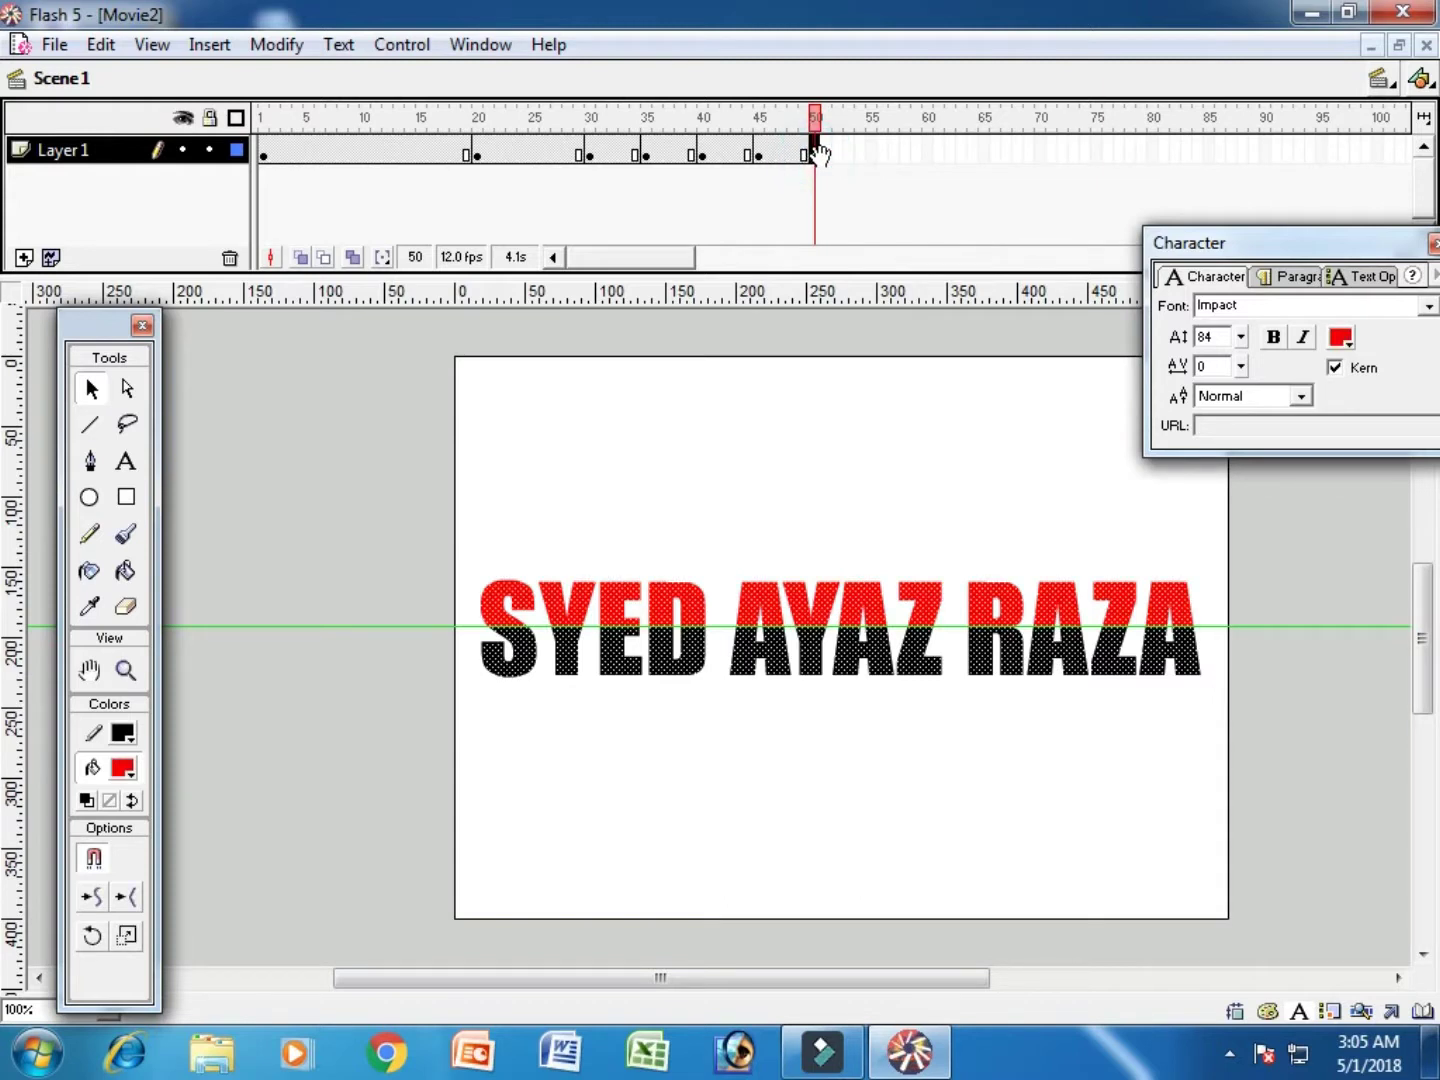
Step: Create a motion tween from frame 50 and push the text off the right edge at a frame-60 keyframe
right_click(815, 163)
click(910, 178)
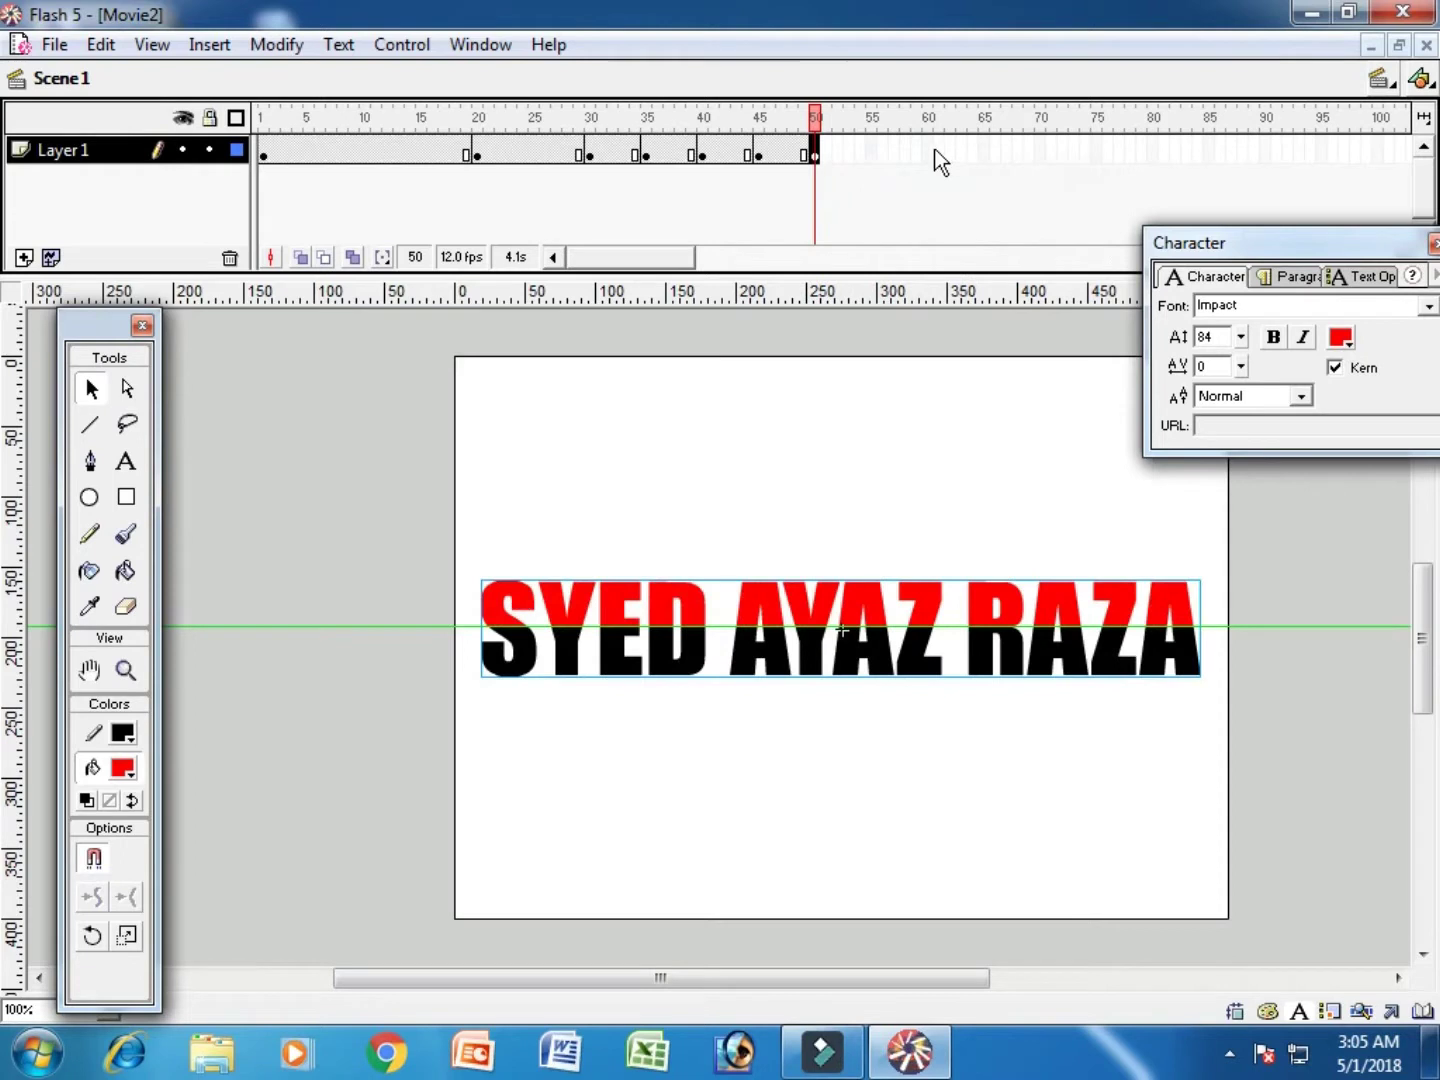
click(928, 150)
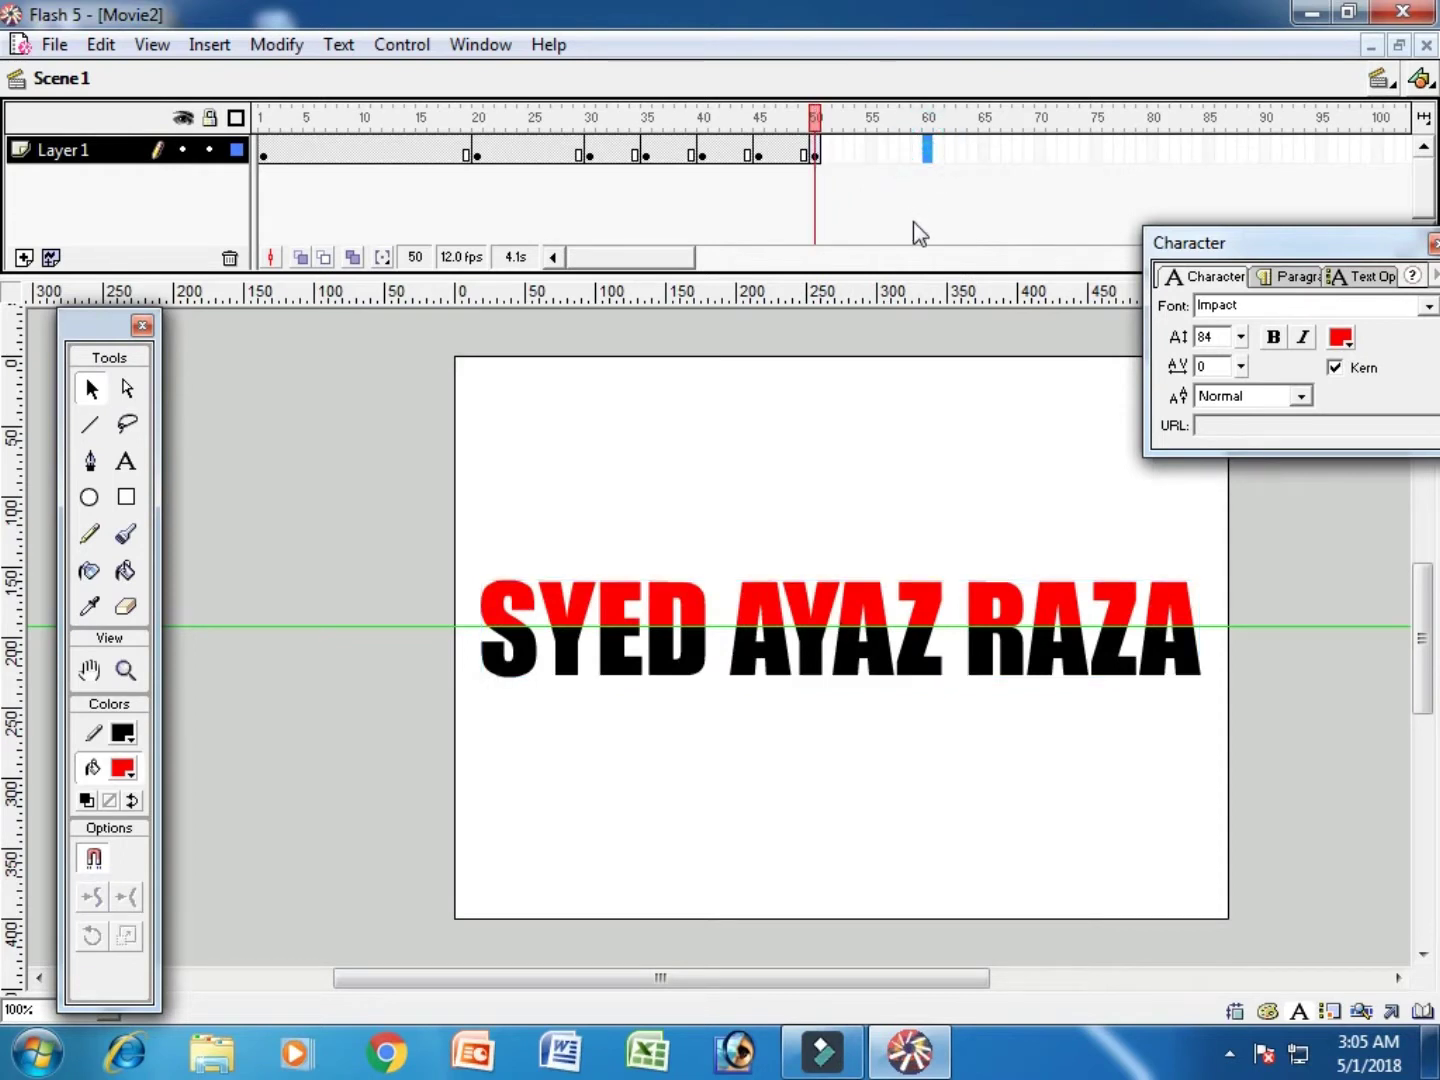
key(F6)
key(shift+Right)
key(shift+Right)
key(shift+Right)
key(shift+Right)
key(shift+Right)
key(shift+Right)
key(shift+Right)
key(shift+Right)
key(shift+Right)
key(shift+Right)
key(shift+Right)
key(shift+Right)
key(shift+Right)
key(shift+Right)
key(shift+Right)
key(shift+Right)
key(shift+Right)
key(shift+Right)
key(shift+Right)
key(shift+Right)
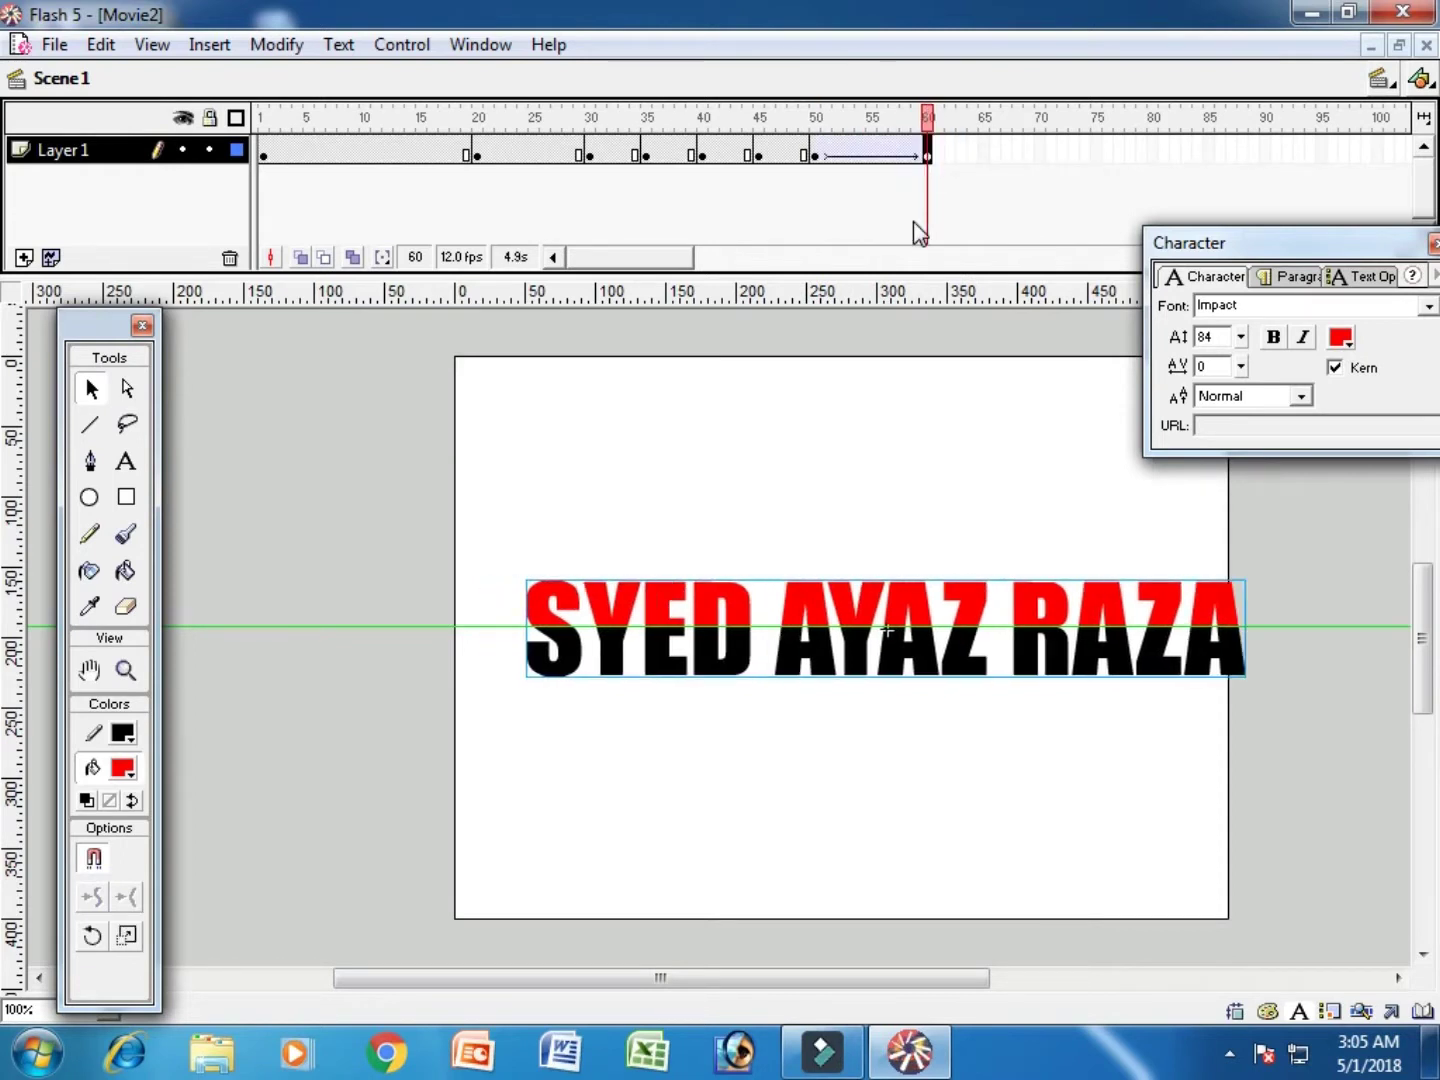
key(shift+Right)
key(shift+Right)
key(shift+Right)
key(shift+Right)
key(shift+Right)
key(shift+Right)
key(shift+Right)
key(shift+Right)
key(shift+Right)
key(shift+Right)
key(shift+Right)
key(shift+Right)
key(shift+Right)
key(shift+Right)
key(shift+Right)
key(shift+Right)
key(shift+Right)
key(shift+Right)
key(shift+Right)
key(shift+Right)
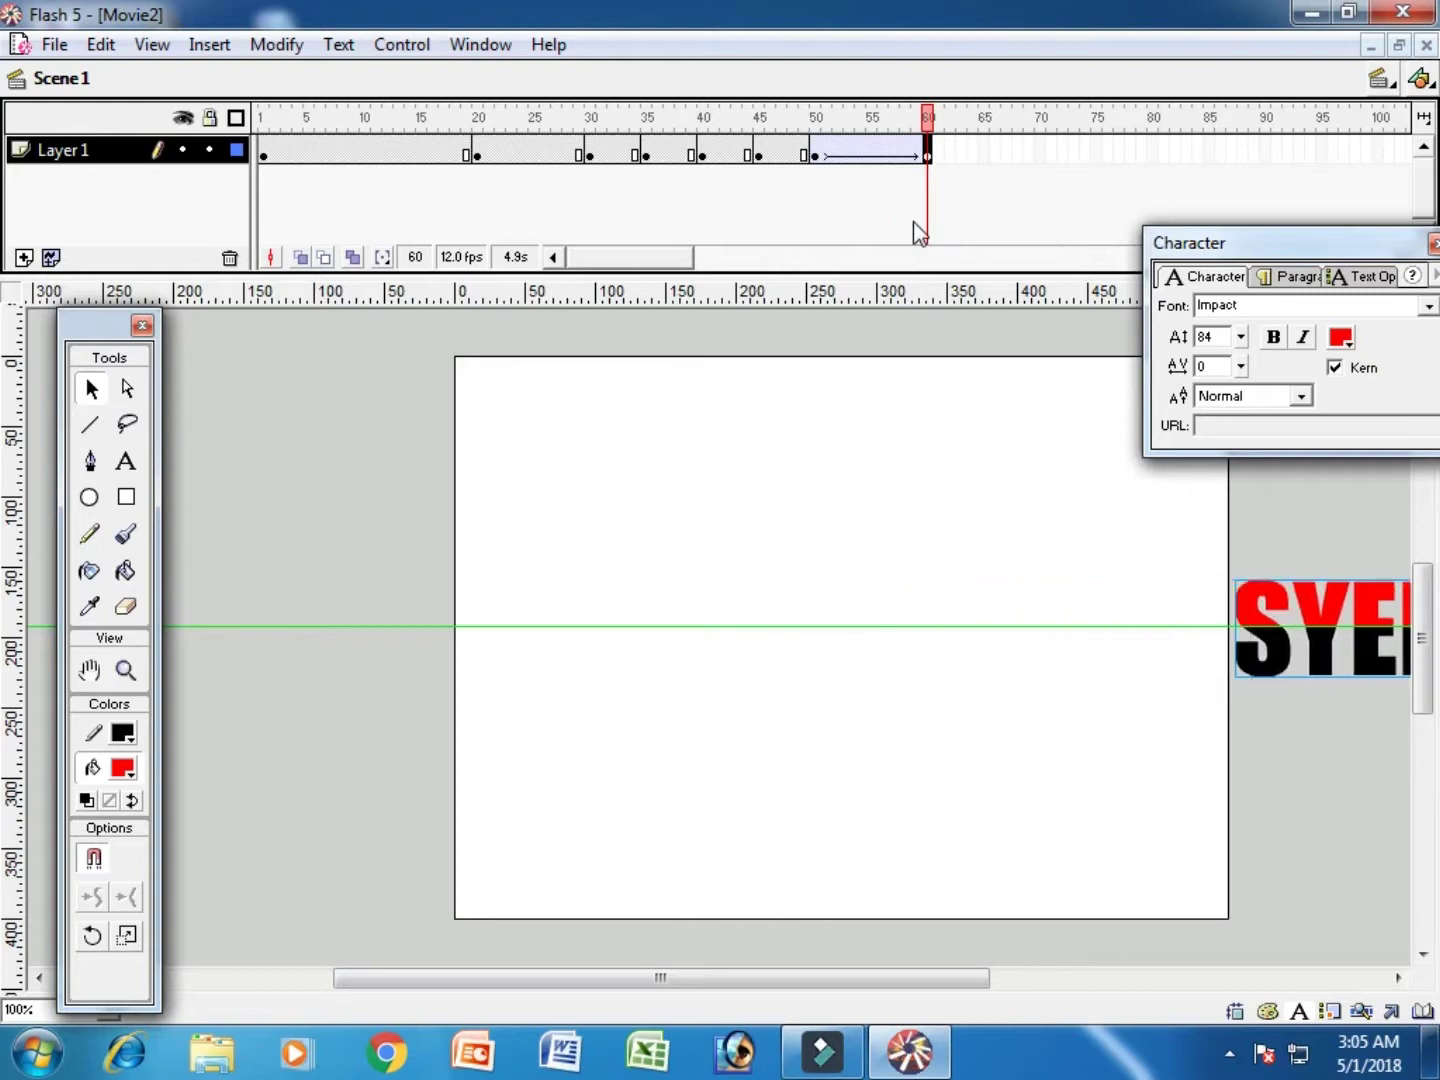
Step: Add a keyframe at frame 70 and nudge the text back left
click(1036, 152)
key(F6)
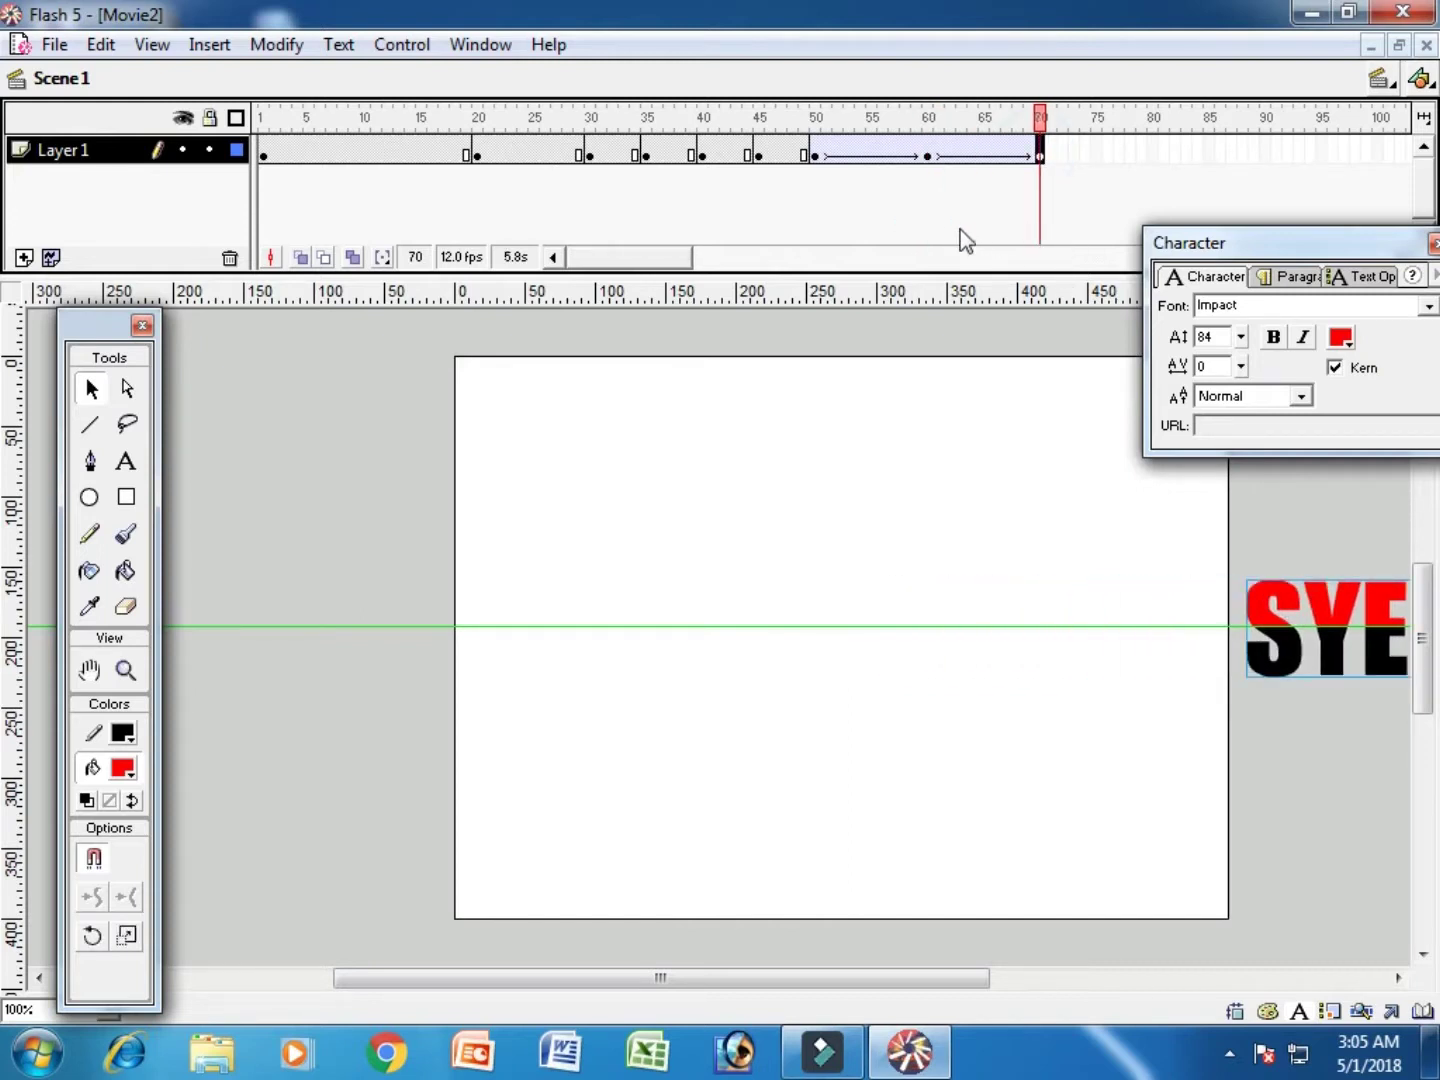
key(shift+Left)
key(shift+Left)
key(shift+Left)
key(shift+Left)
key(shift+Left)
key(shift+Left)
key(shift+Left)
key(shift+Left)
key(shift+Left)
key(shift+Left)
key(shift+Left)
key(shift+Left)
key(shift+Left)
key(shift+Left)
key(shift+Left)
key(shift+Left)
key(shift+Left)
key(shift+Left)
key(shift+Left)
key(shift+Left)
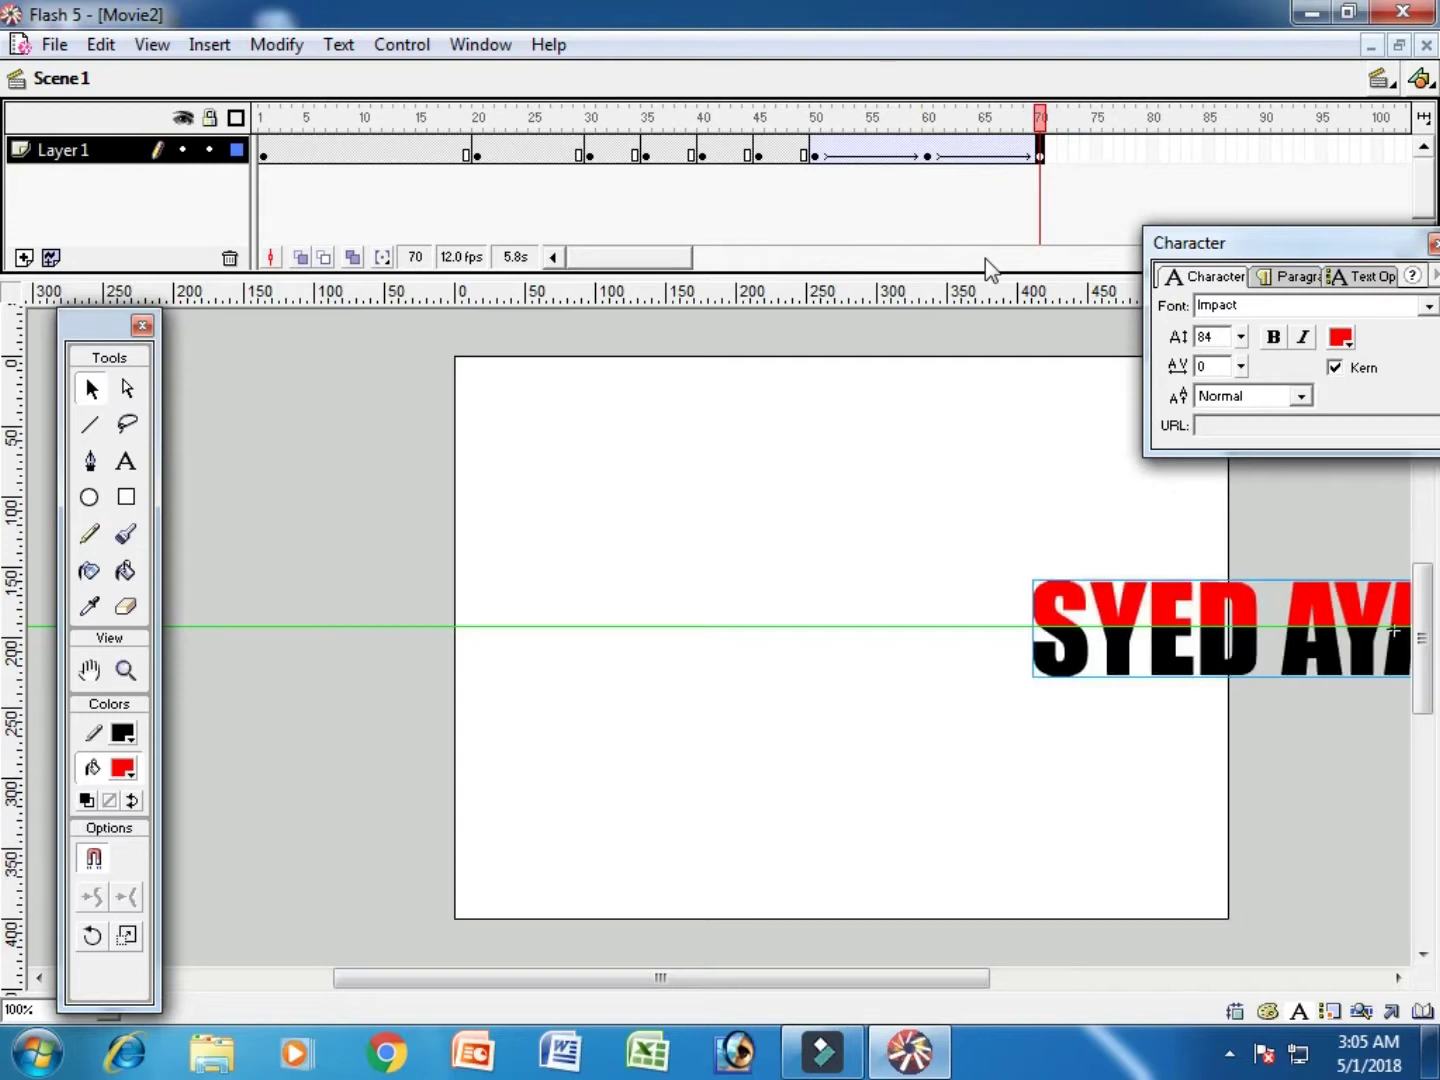
Step: At frame 70, center the text on the stage and scale it down to about 40% width
key(shift+Left)
key(shift+Left)
key(shift+Left)
key(shift+Left)
key(shift+Left)
key(shift+Left)
key(shift+Left)
key(shift+Left)
key(shift+Left)
key(shift+Left)
key(shift+Left)
key(shift+Left)
key(shift+Left)
key(shift+Left)
key(shift+Left)
key(shift+Left)
key(shift+Left)
key(shift+Left)
key(shift+Left)
key(shift+Left)
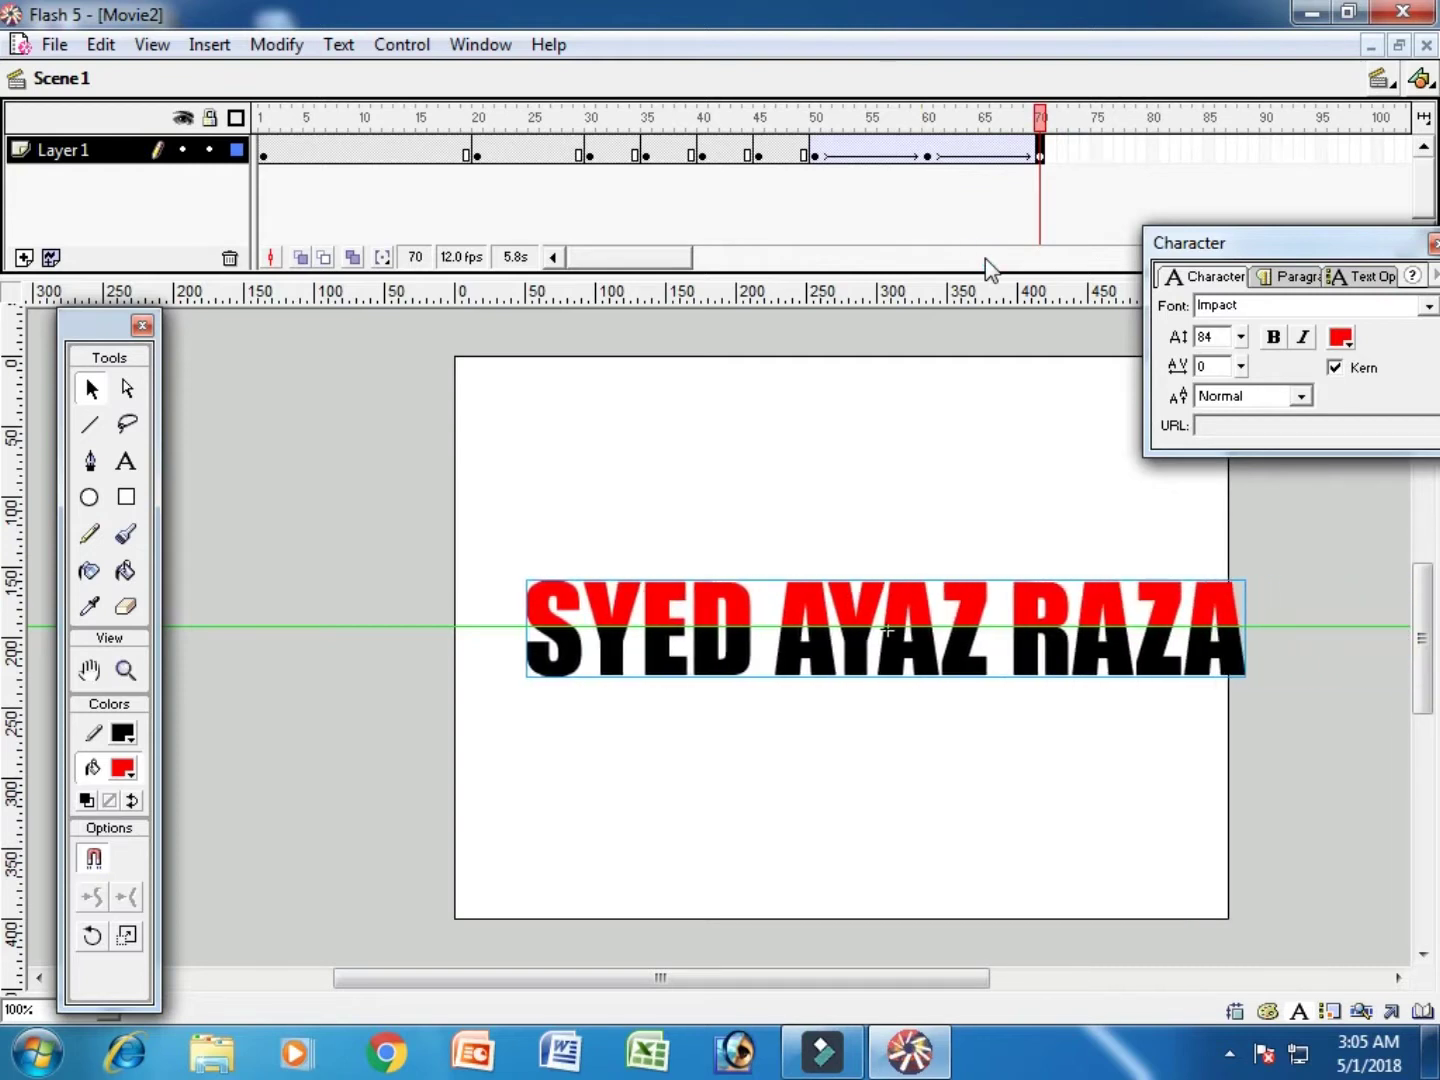
key(shift+Left)
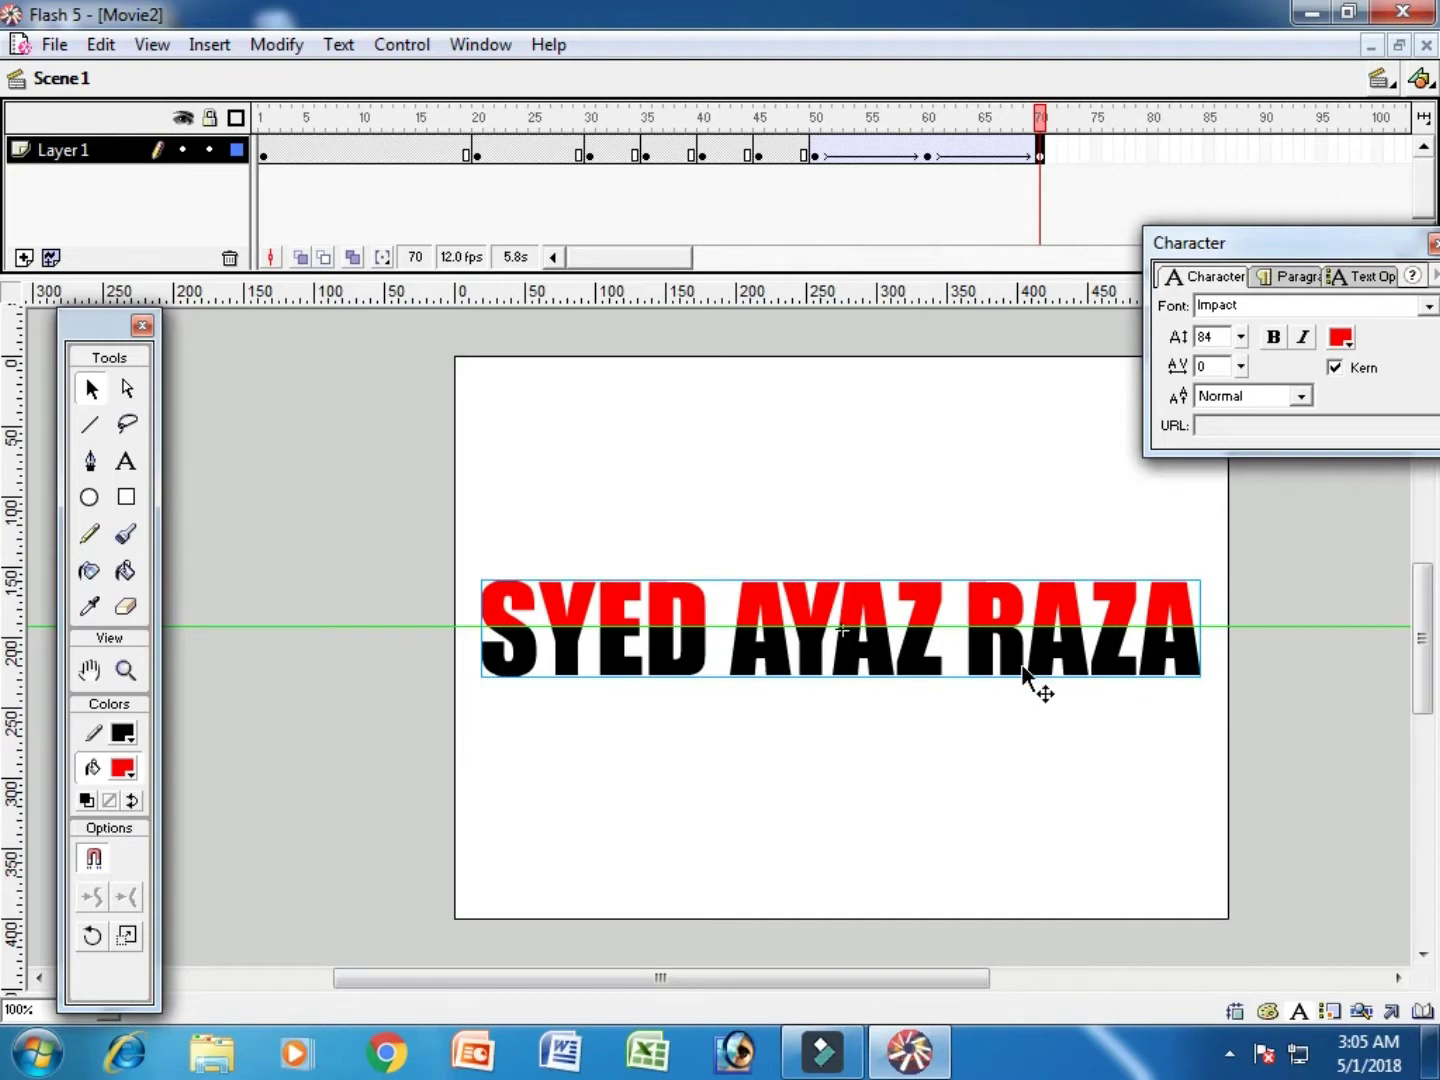
right_click(1027, 668)
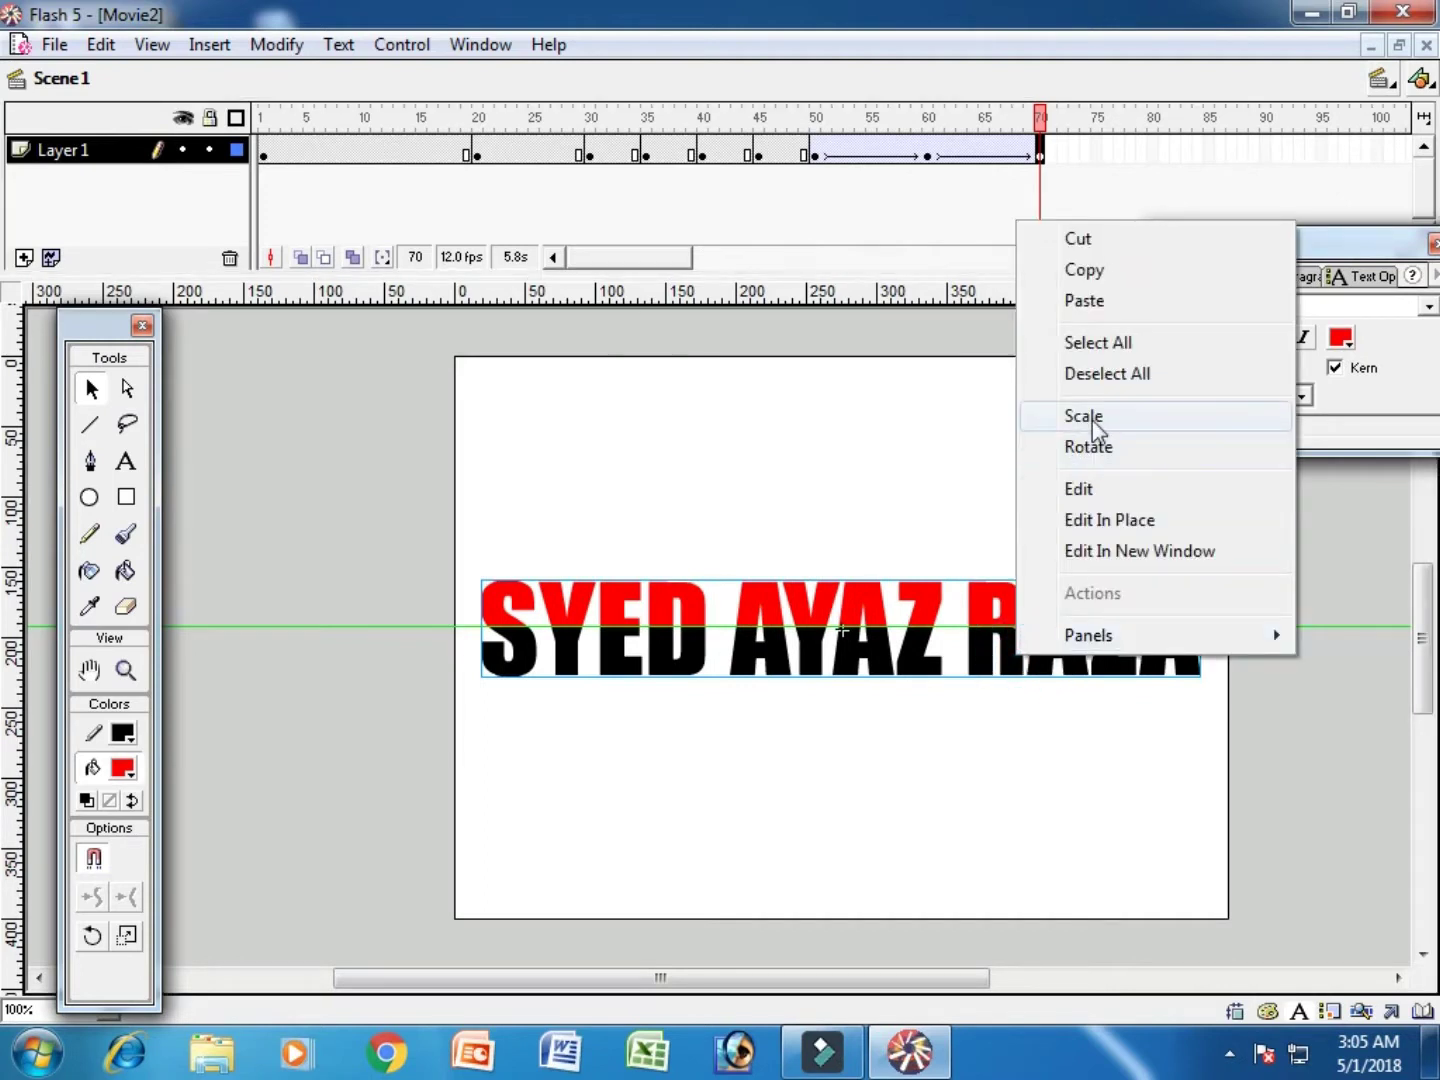
click(1087, 415)
drag(482, 677, 682, 657)
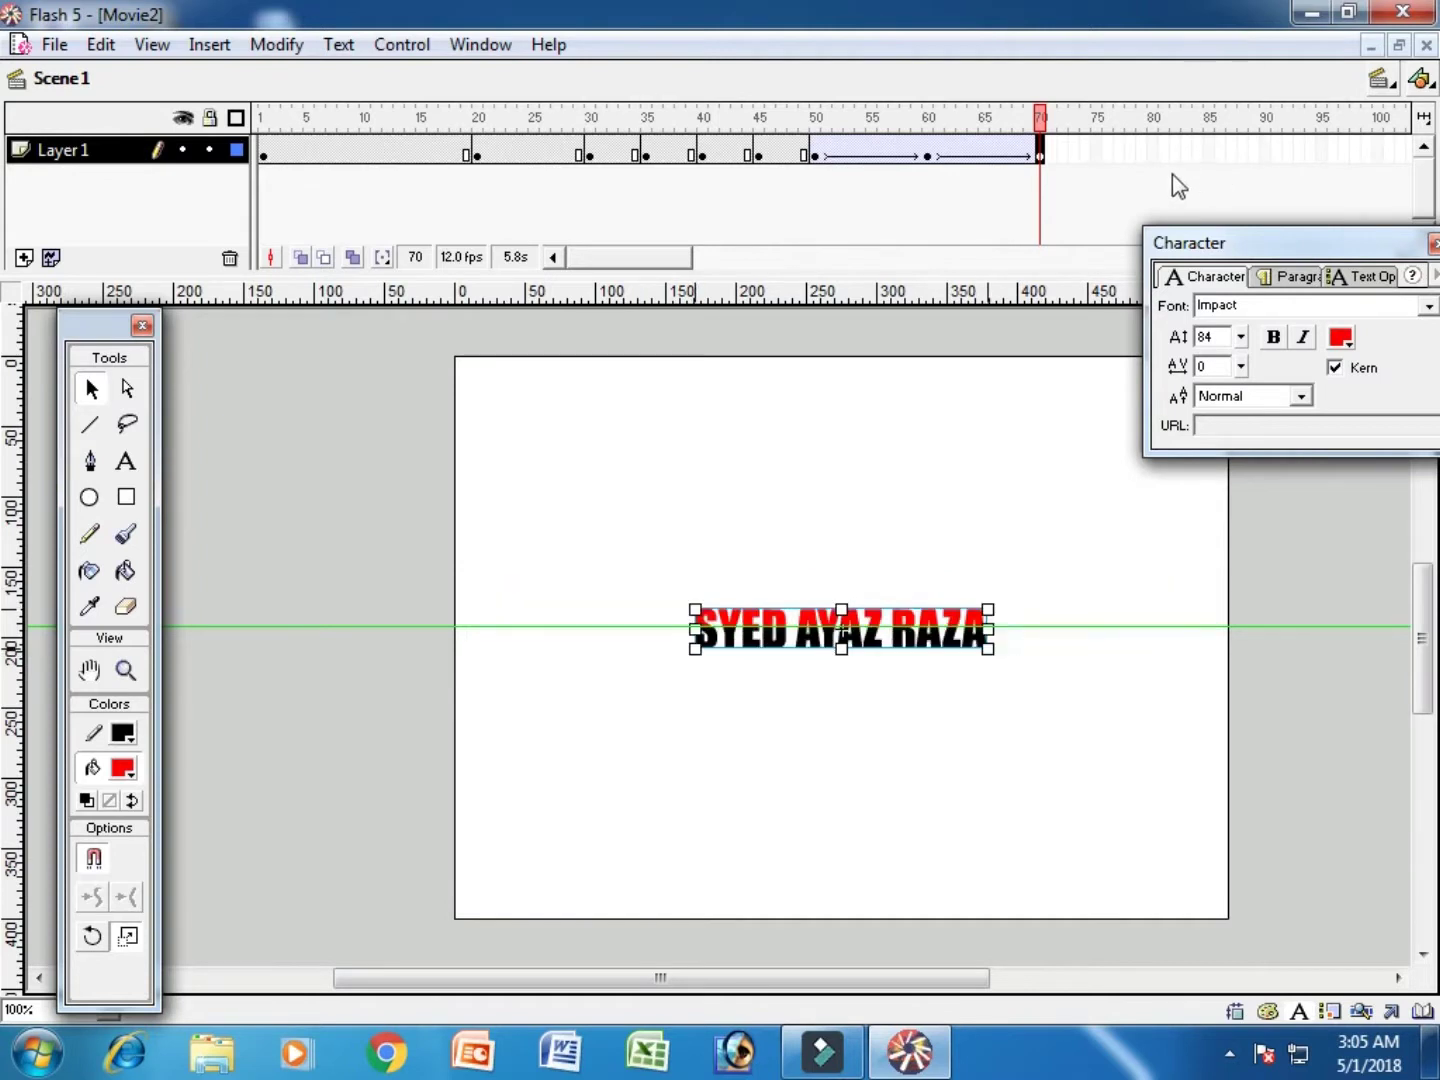
click(1211, 153)
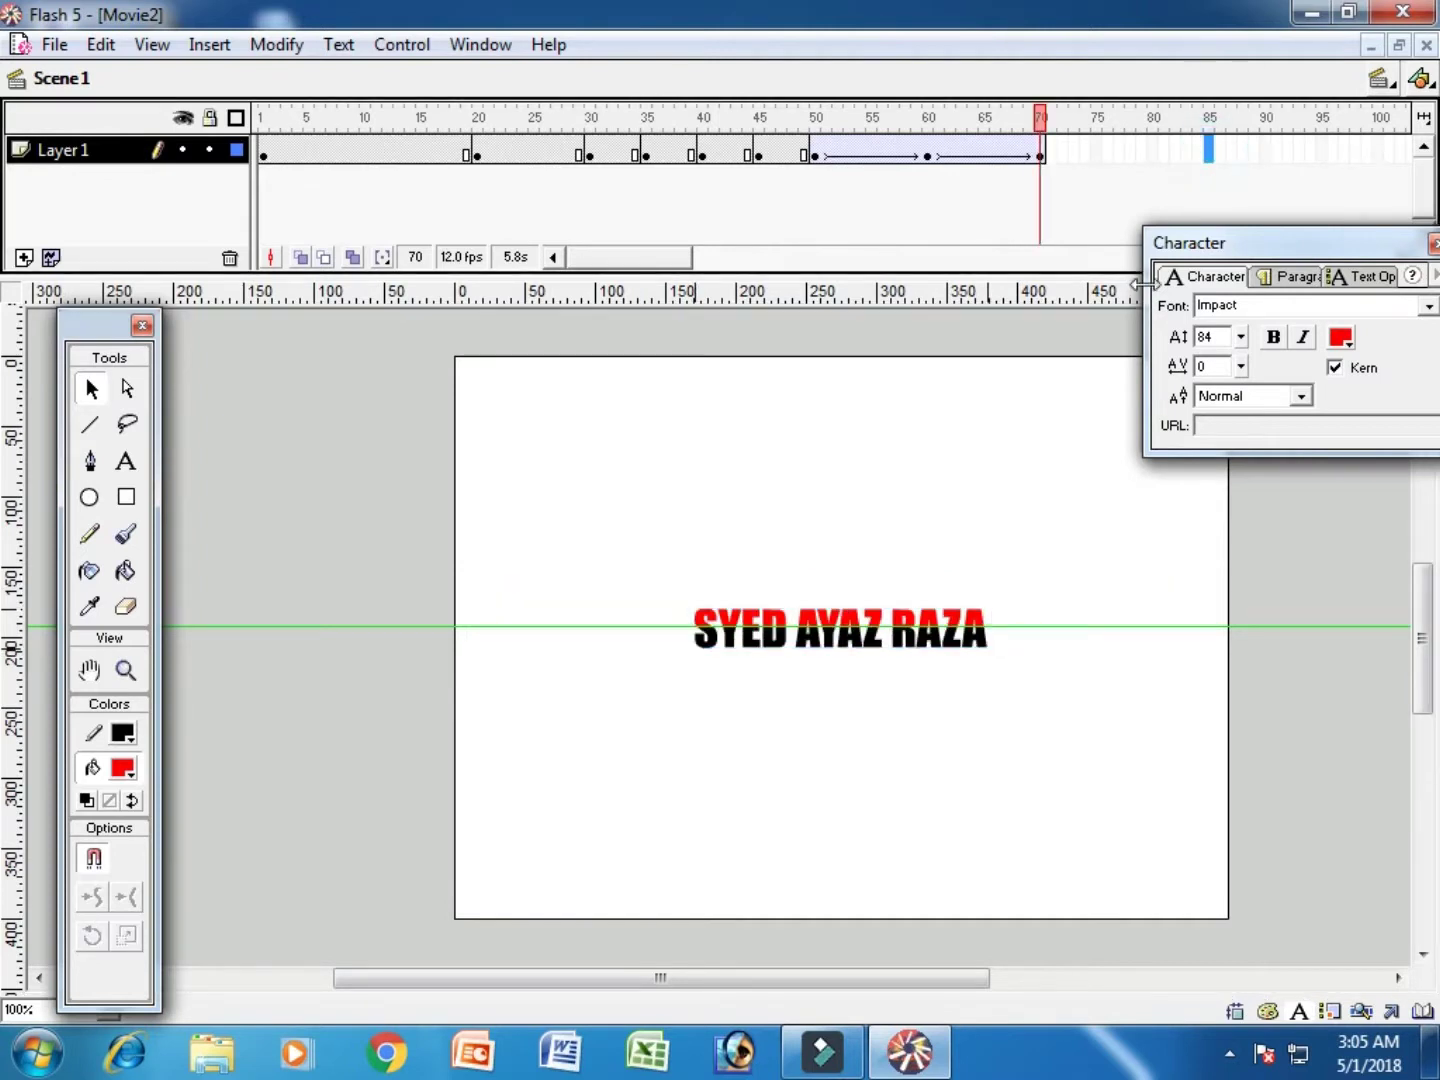
Step: Scale the text back to full stage width at frame 85, then add a keyframe at frame 95
right_click(980, 626)
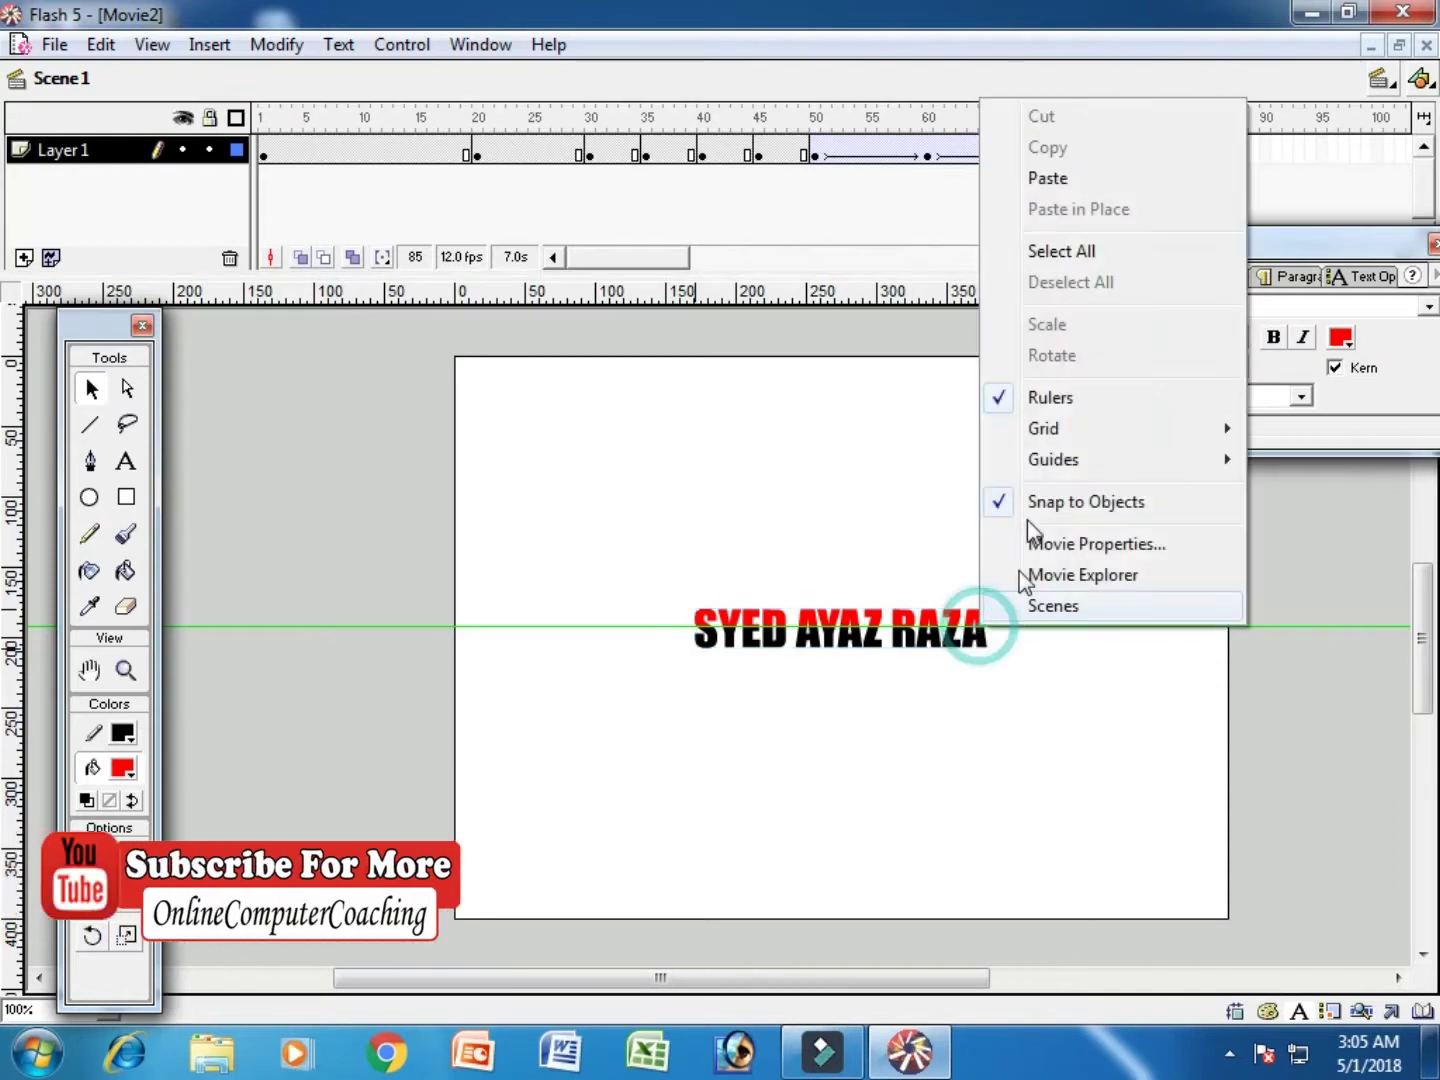
right_click(931, 653)
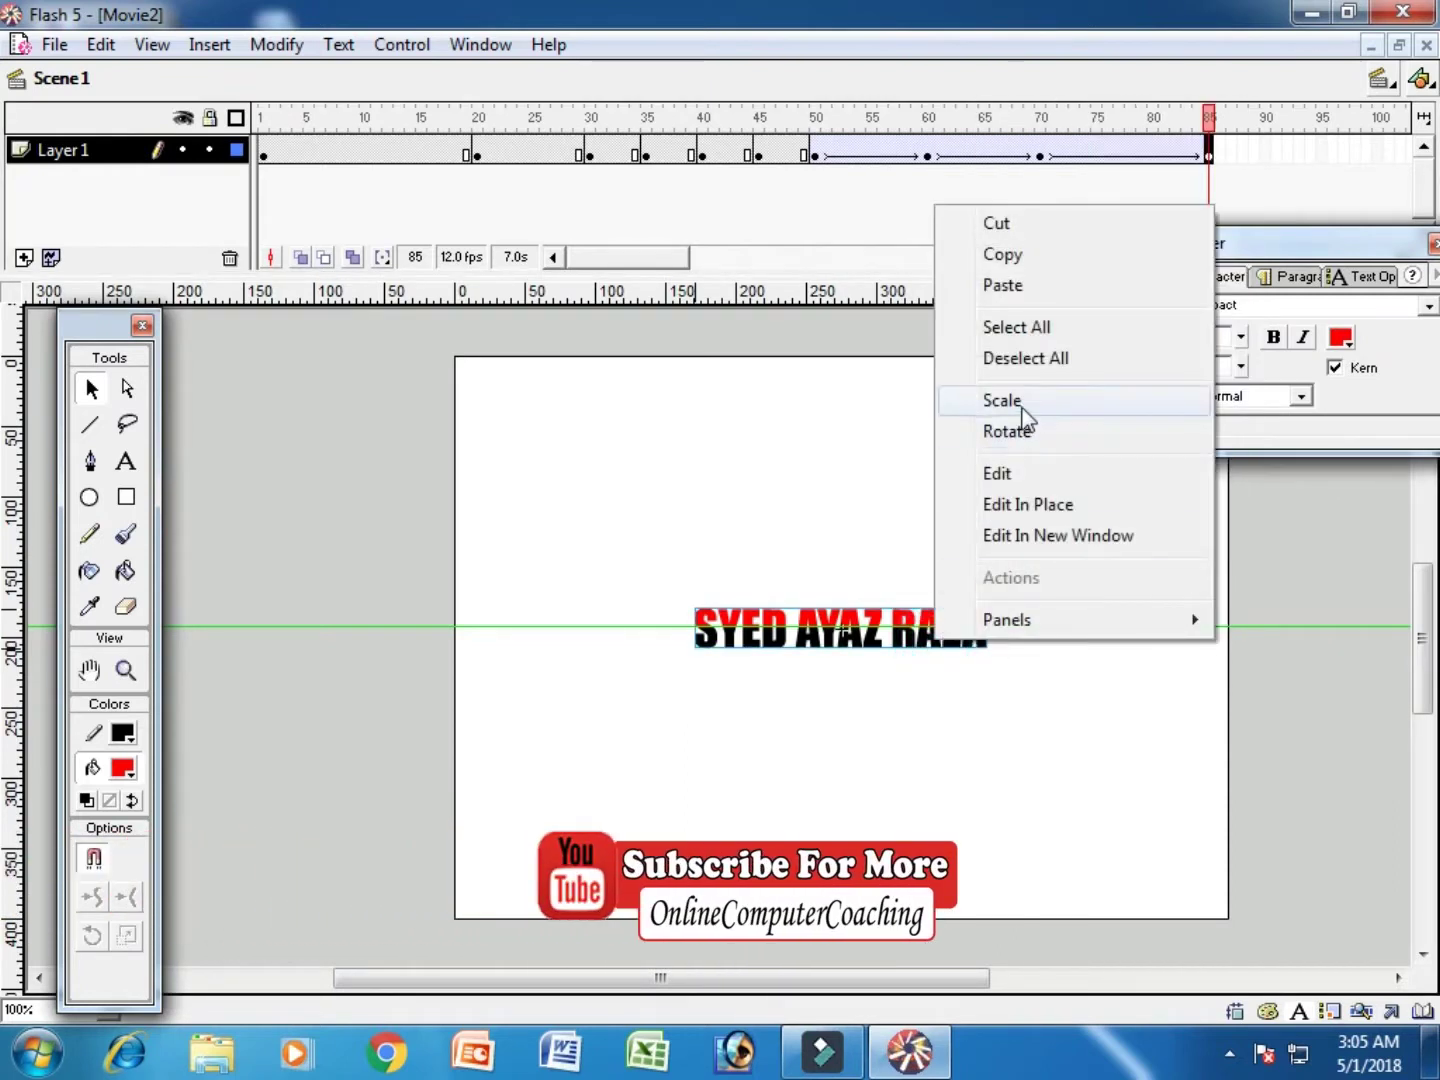
click(1020, 401)
drag(987, 649, 1193, 745)
drag(665, 257, 718, 262)
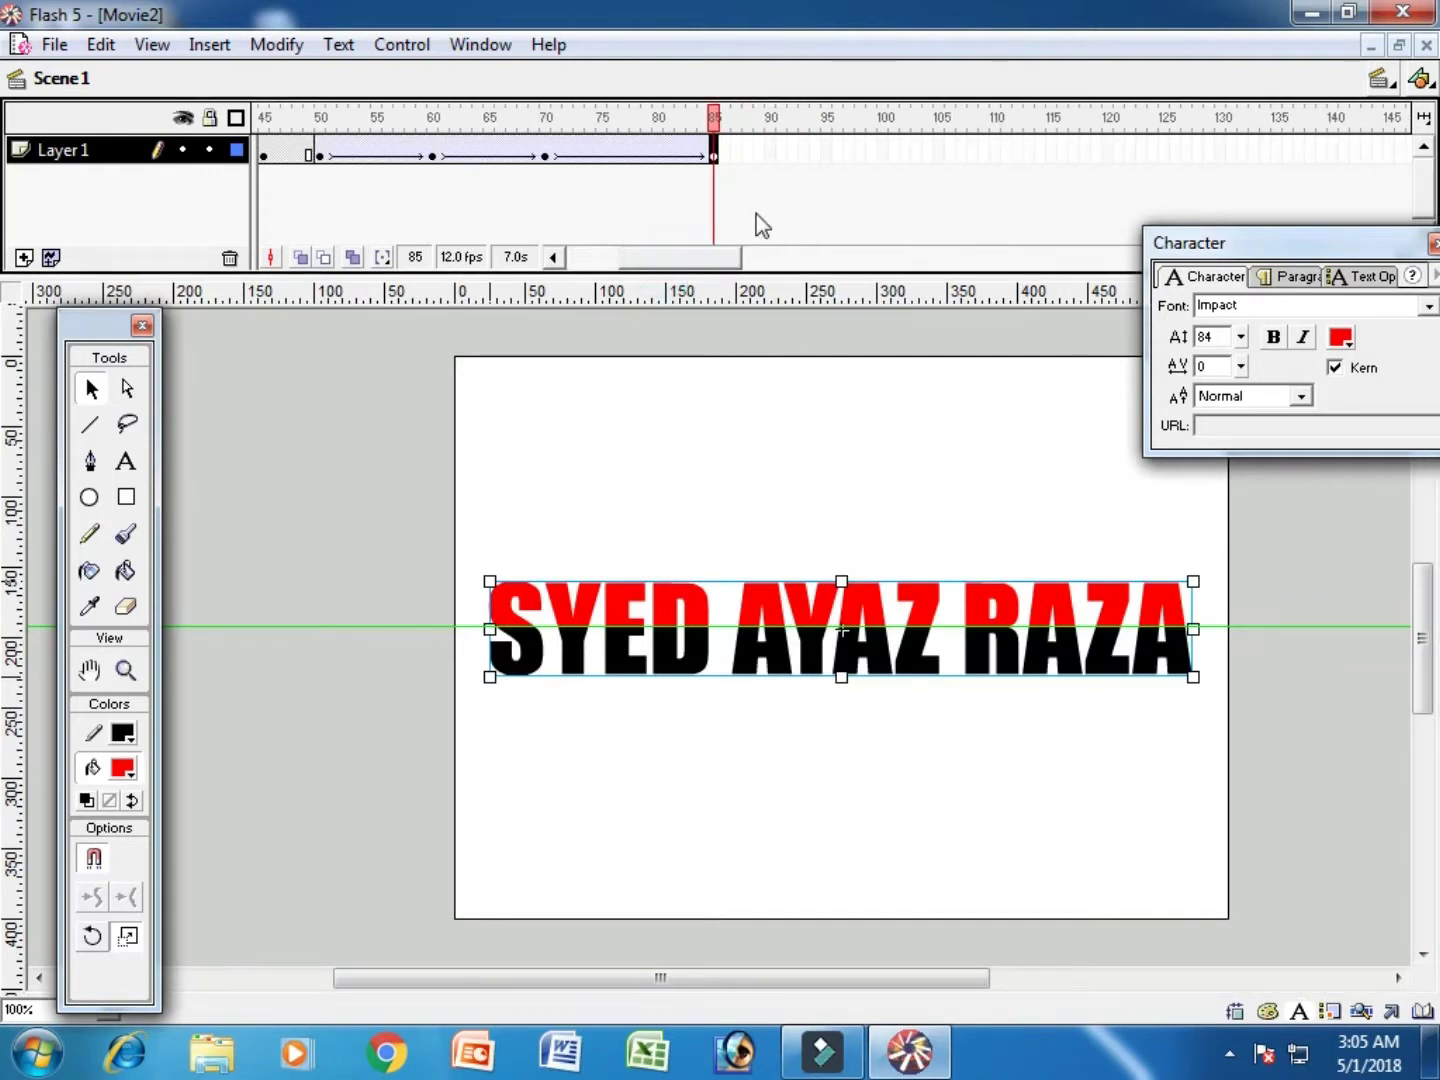
click(828, 148)
key(F6)
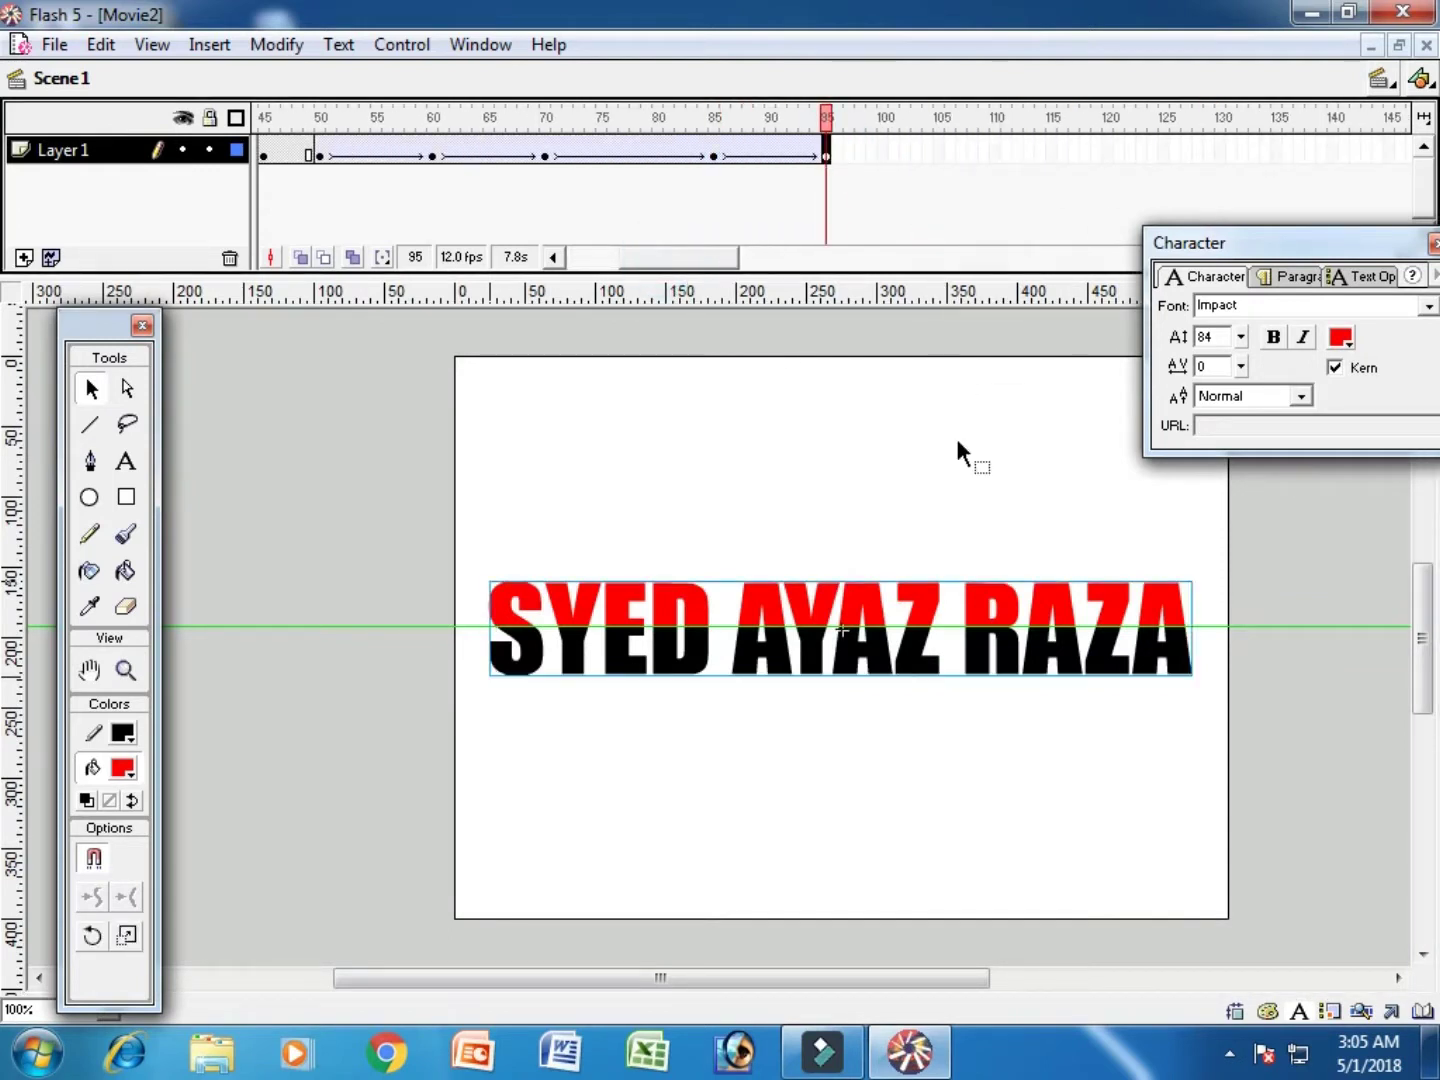
Step: Flip the text upside down at frame 95 with the scale handle
right_click(1178, 652)
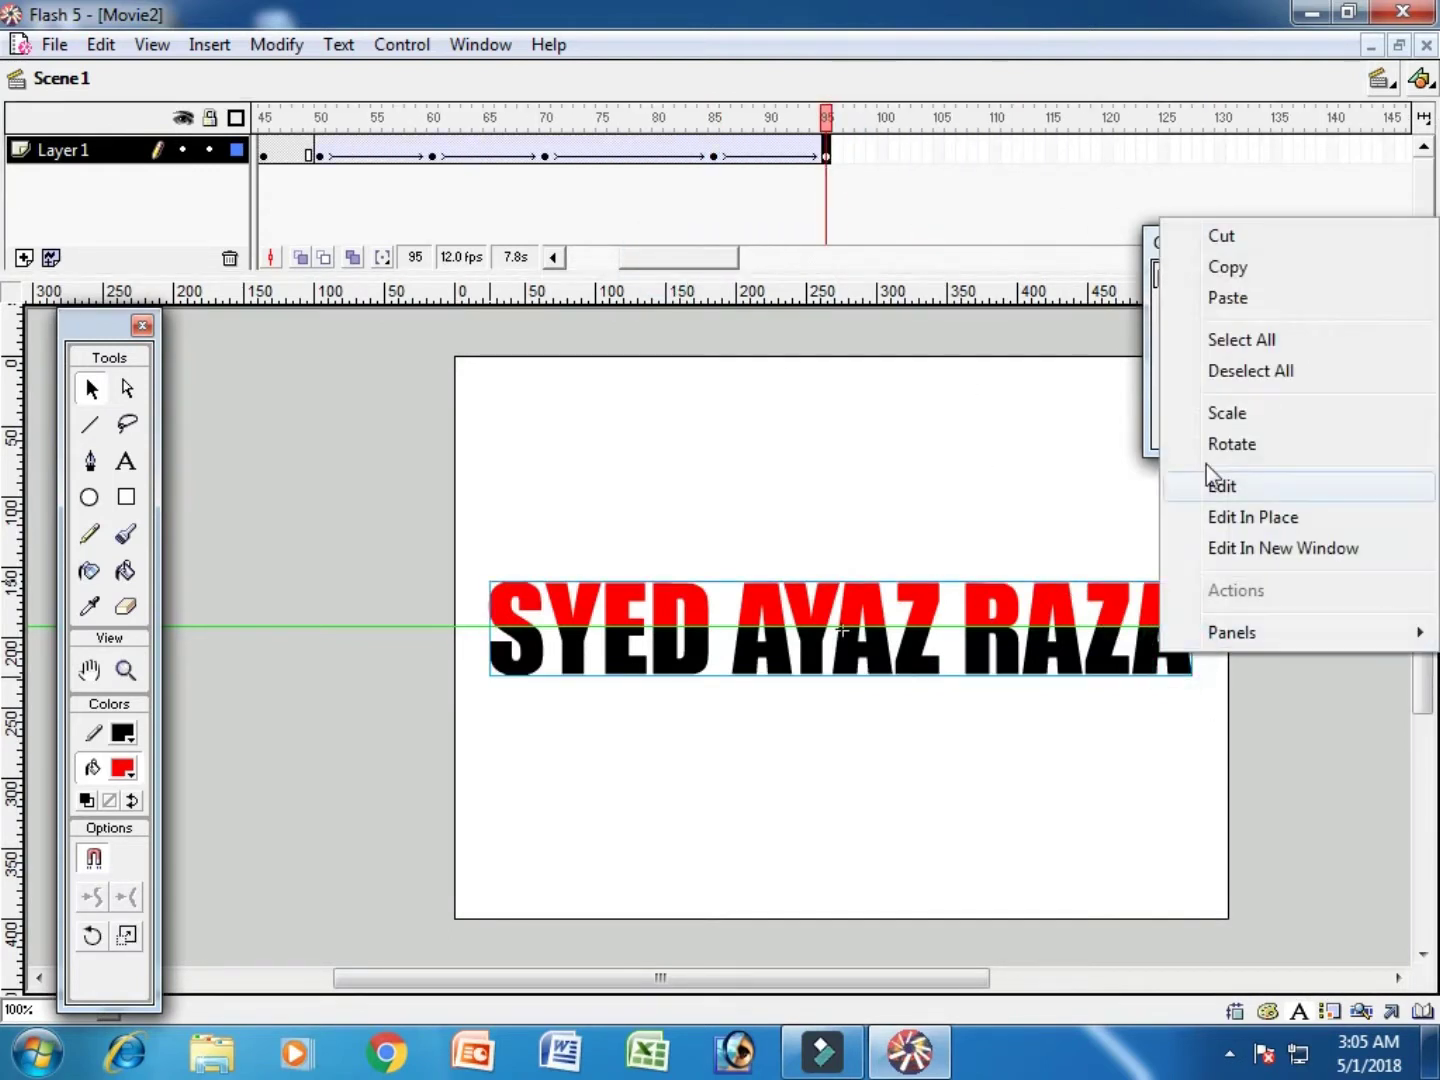
click(1227, 410)
drag(842, 679, 843, 579)
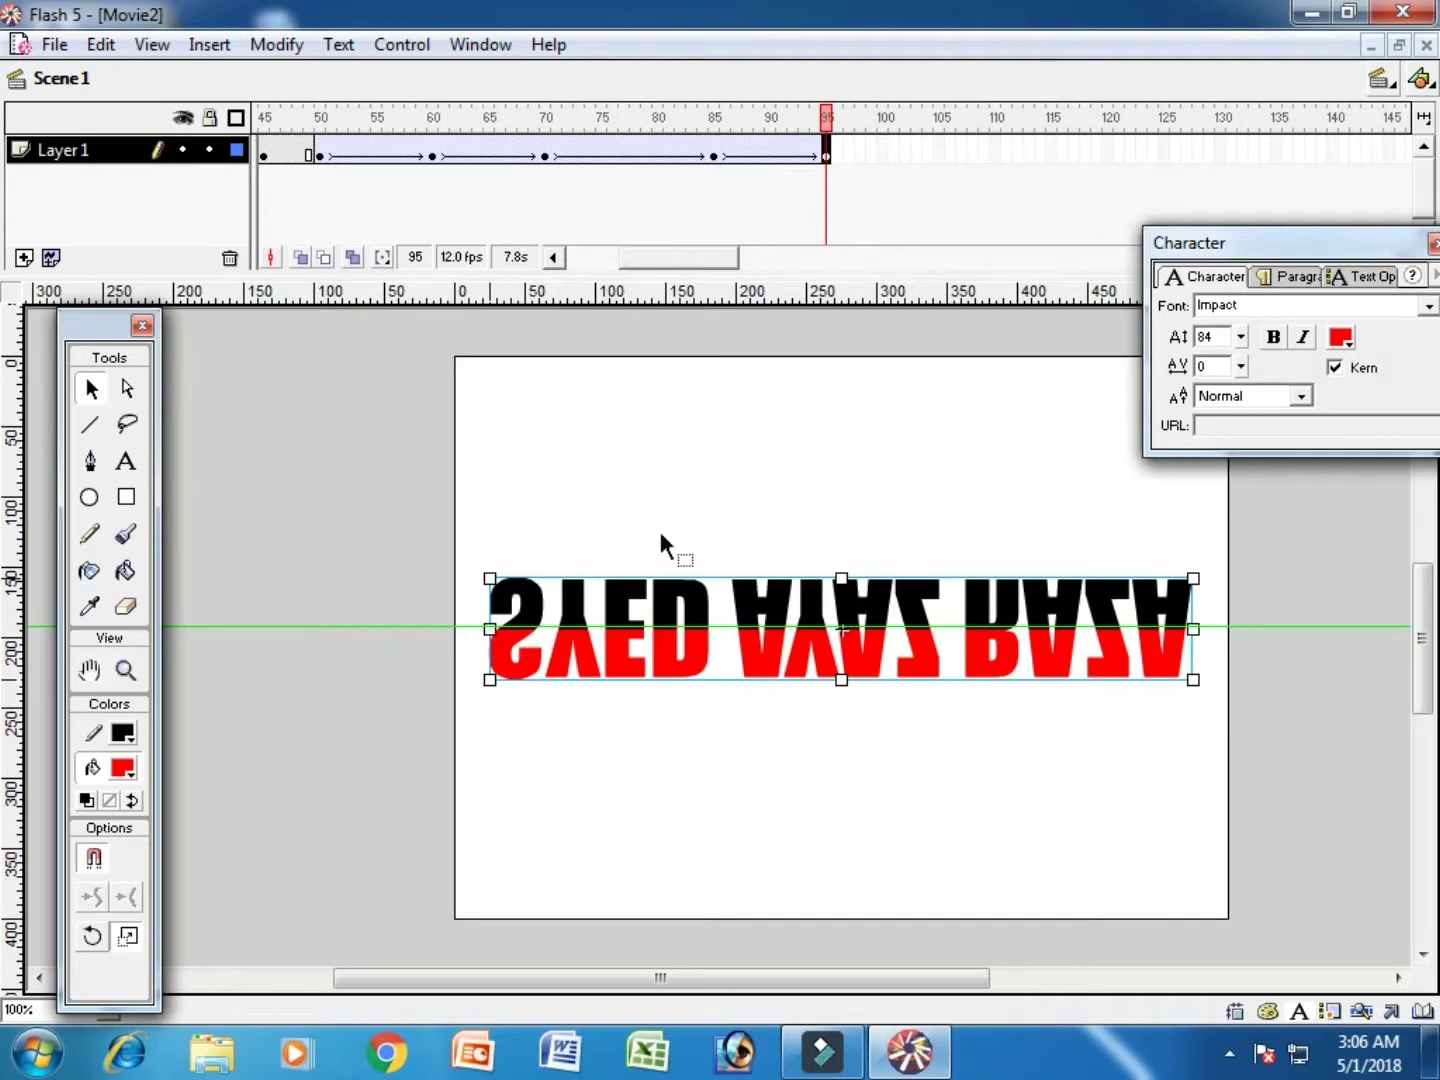
drag(671, 257, 698, 256)
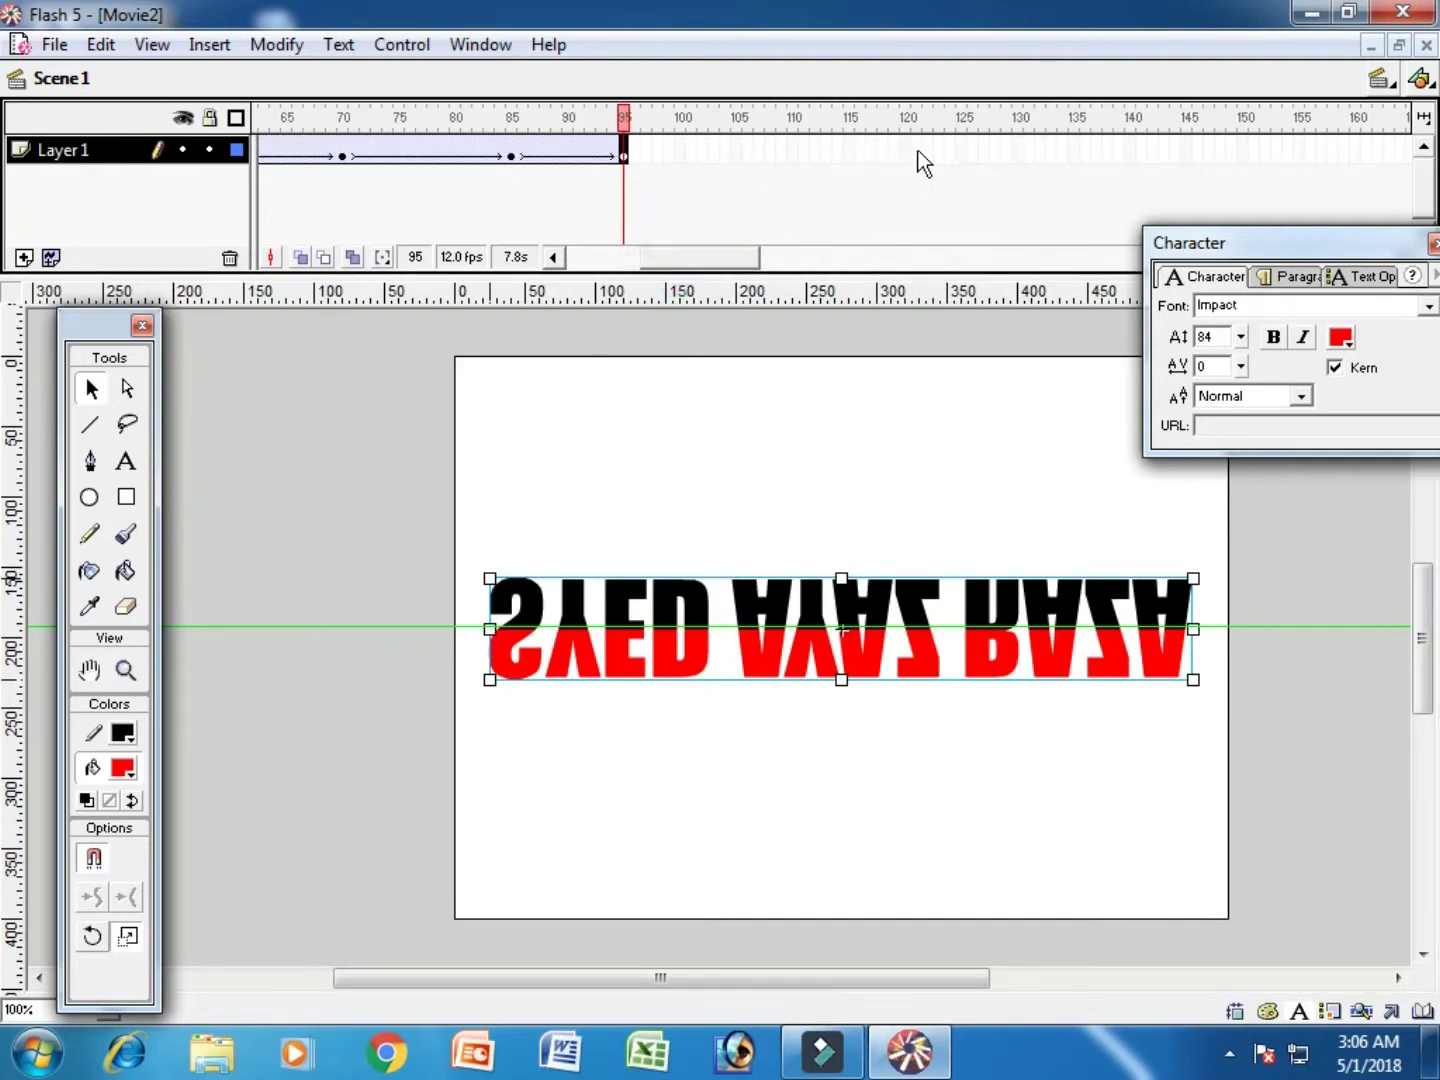
Step: Add a keyframe at frame 120 and flip the text back upright with red on top
click(905, 152)
key(F6)
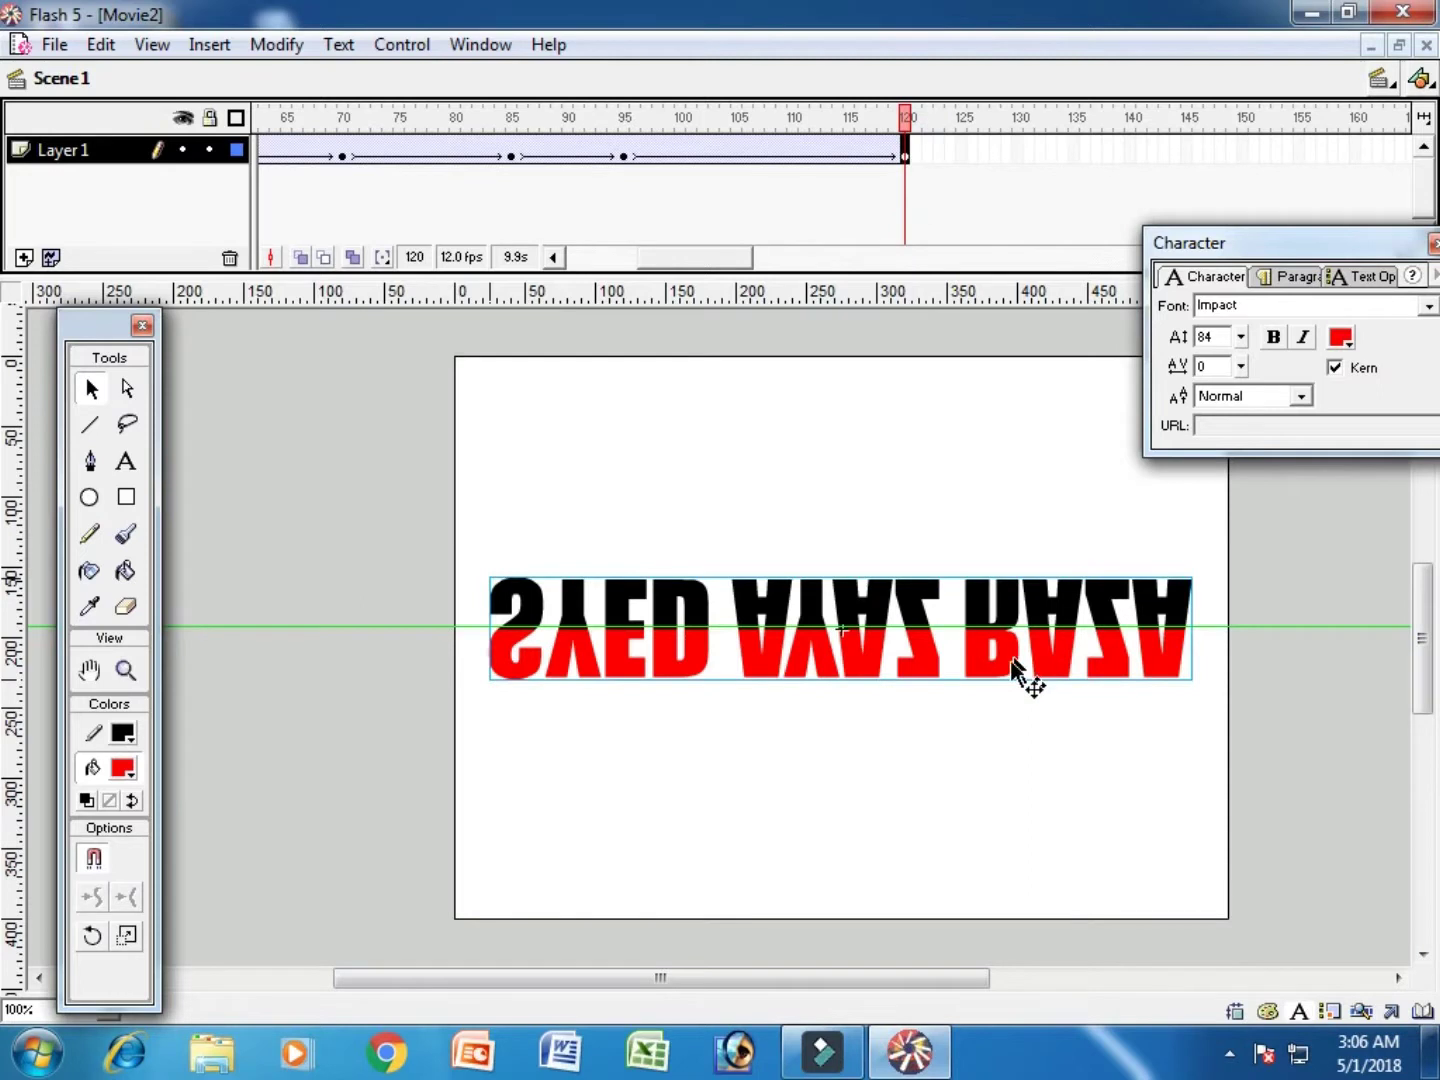
right_click(1013, 660)
click(1090, 424)
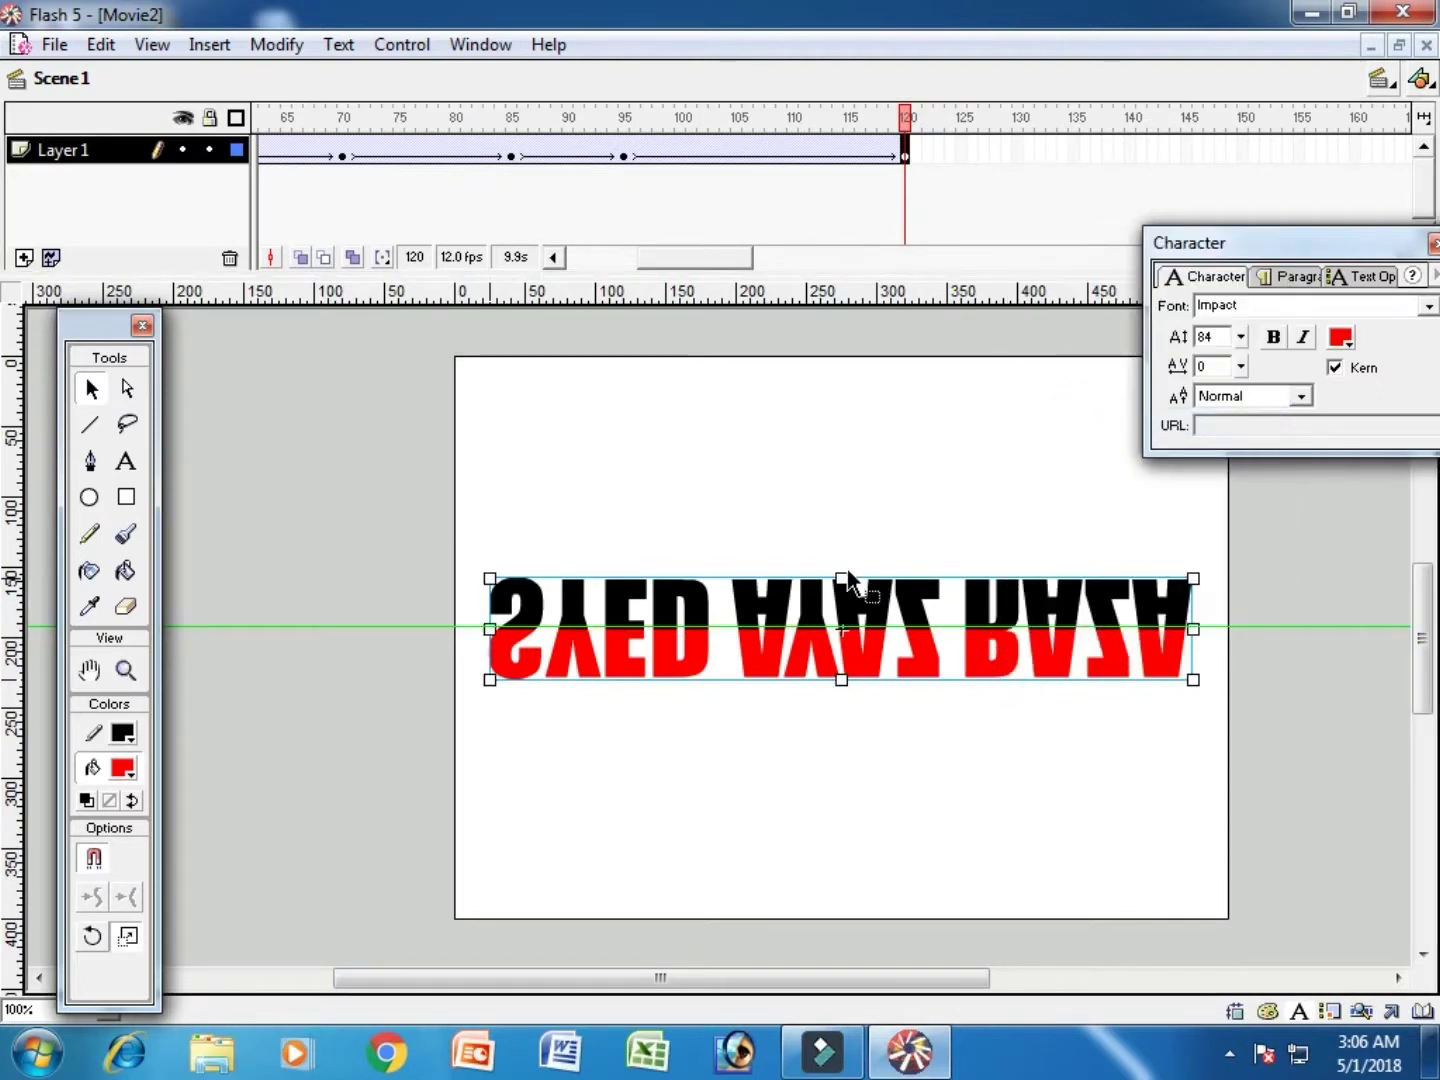
drag(841, 576, 842, 682)
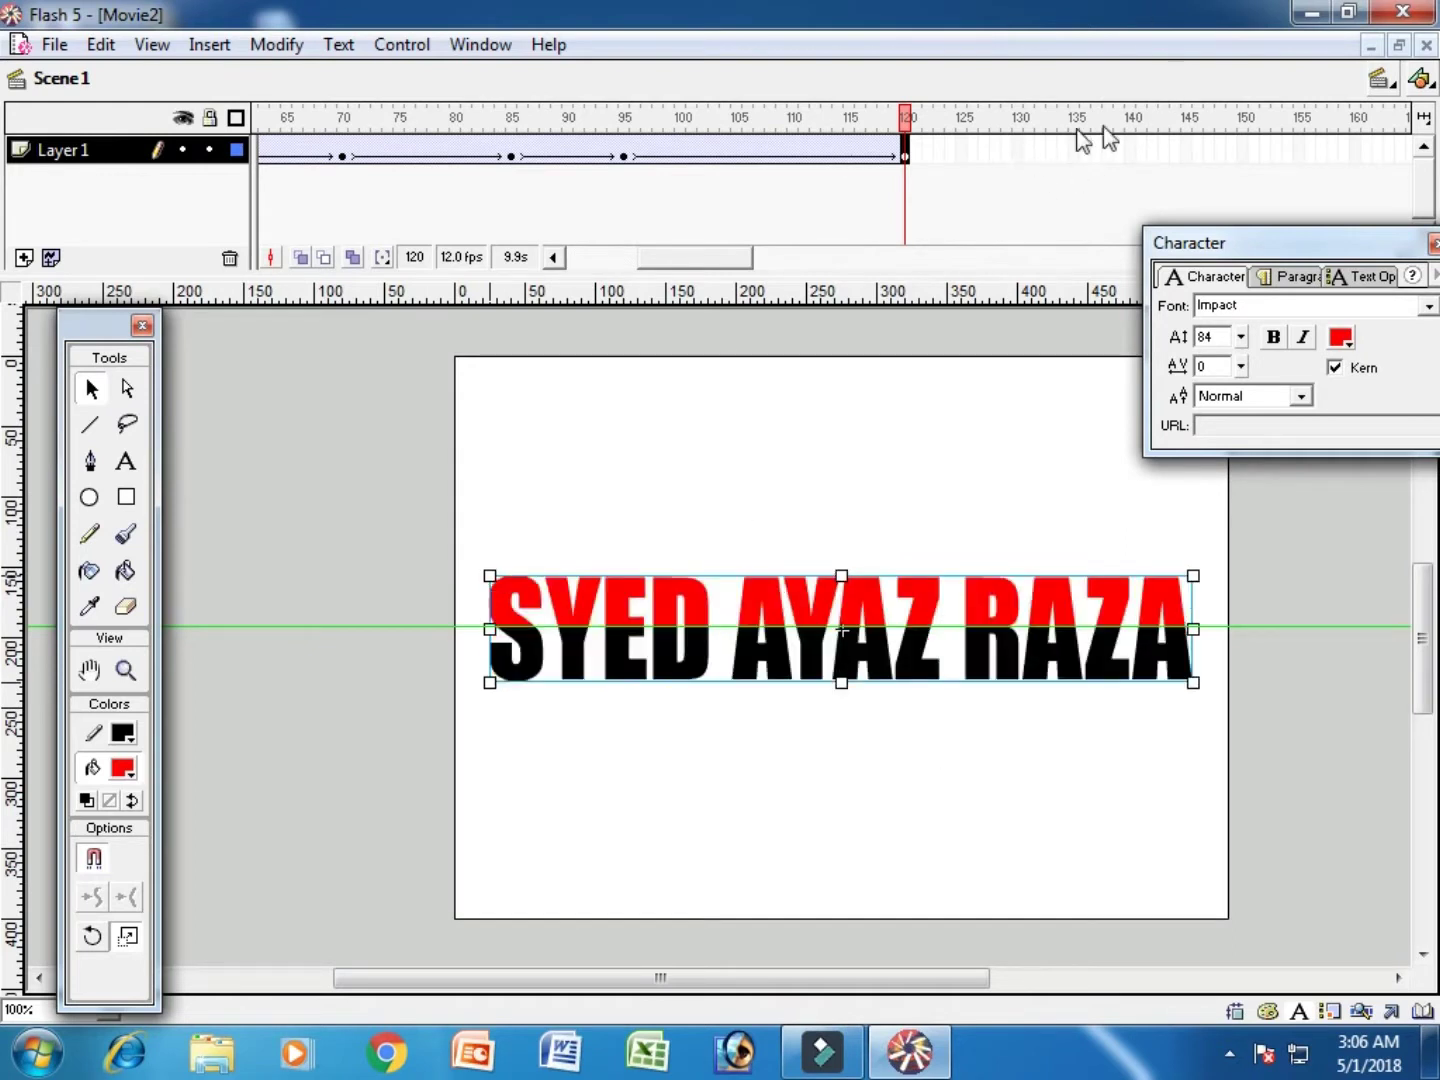
click(1130, 149)
Step: Add a keyframe at frame 140 and move the text down off the stage bottom
key(F6)
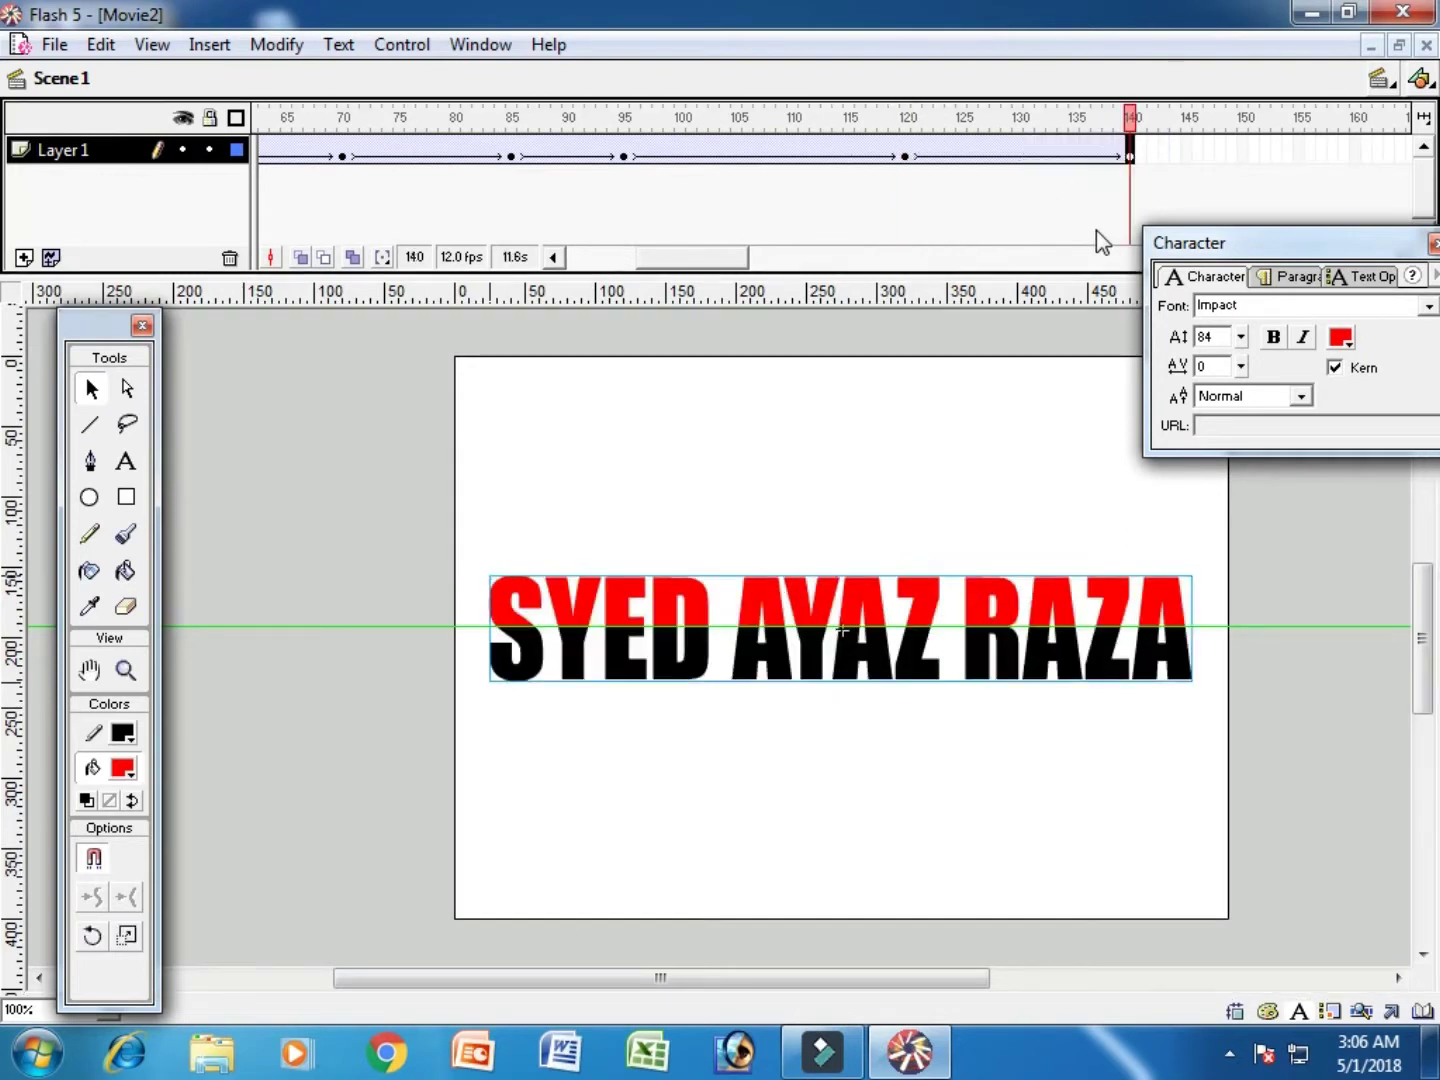
key(shift+Down)
key(shift+Down)
key(shift+Down)
key(shift+Down)
key(shift+Down)
key(shift+Down)
key(shift+Down)
key(shift+Down)
key(shift+Down)
key(shift+Down)
key(shift+Down)
key(shift+Down)
key(shift+Down)
key(shift+Down)
key(shift+Down)
key(shift+Down)
key(shift+Down)
key(shift+Down)
key(shift+Down)
key(shift+Down)
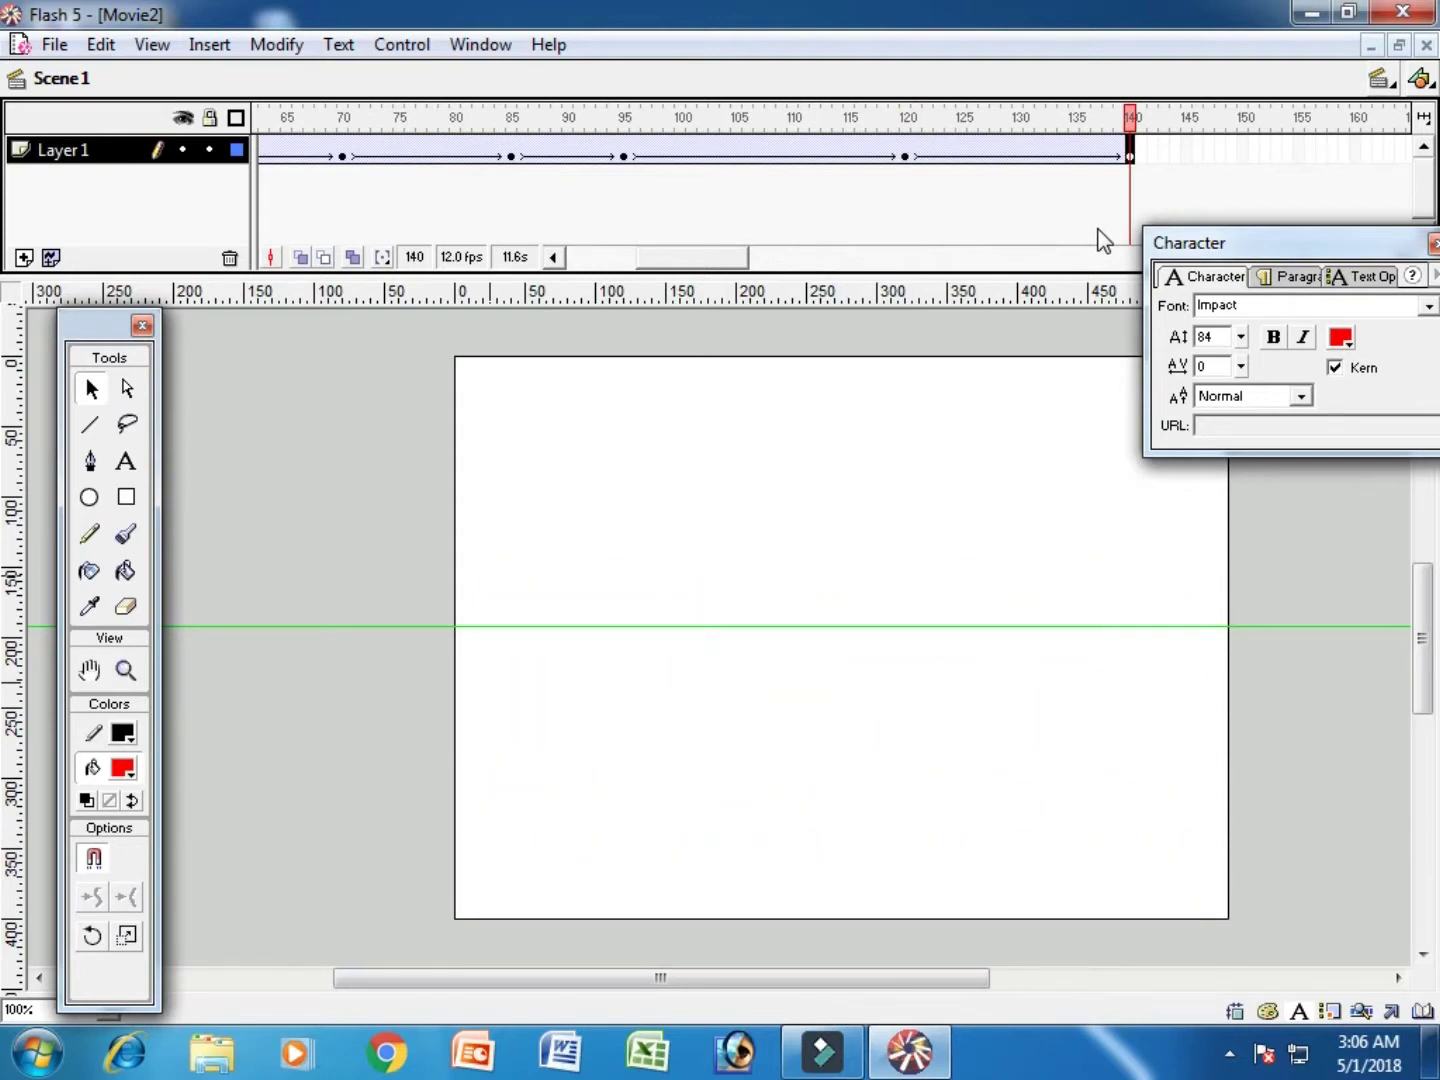
drag(741, 258, 794, 263)
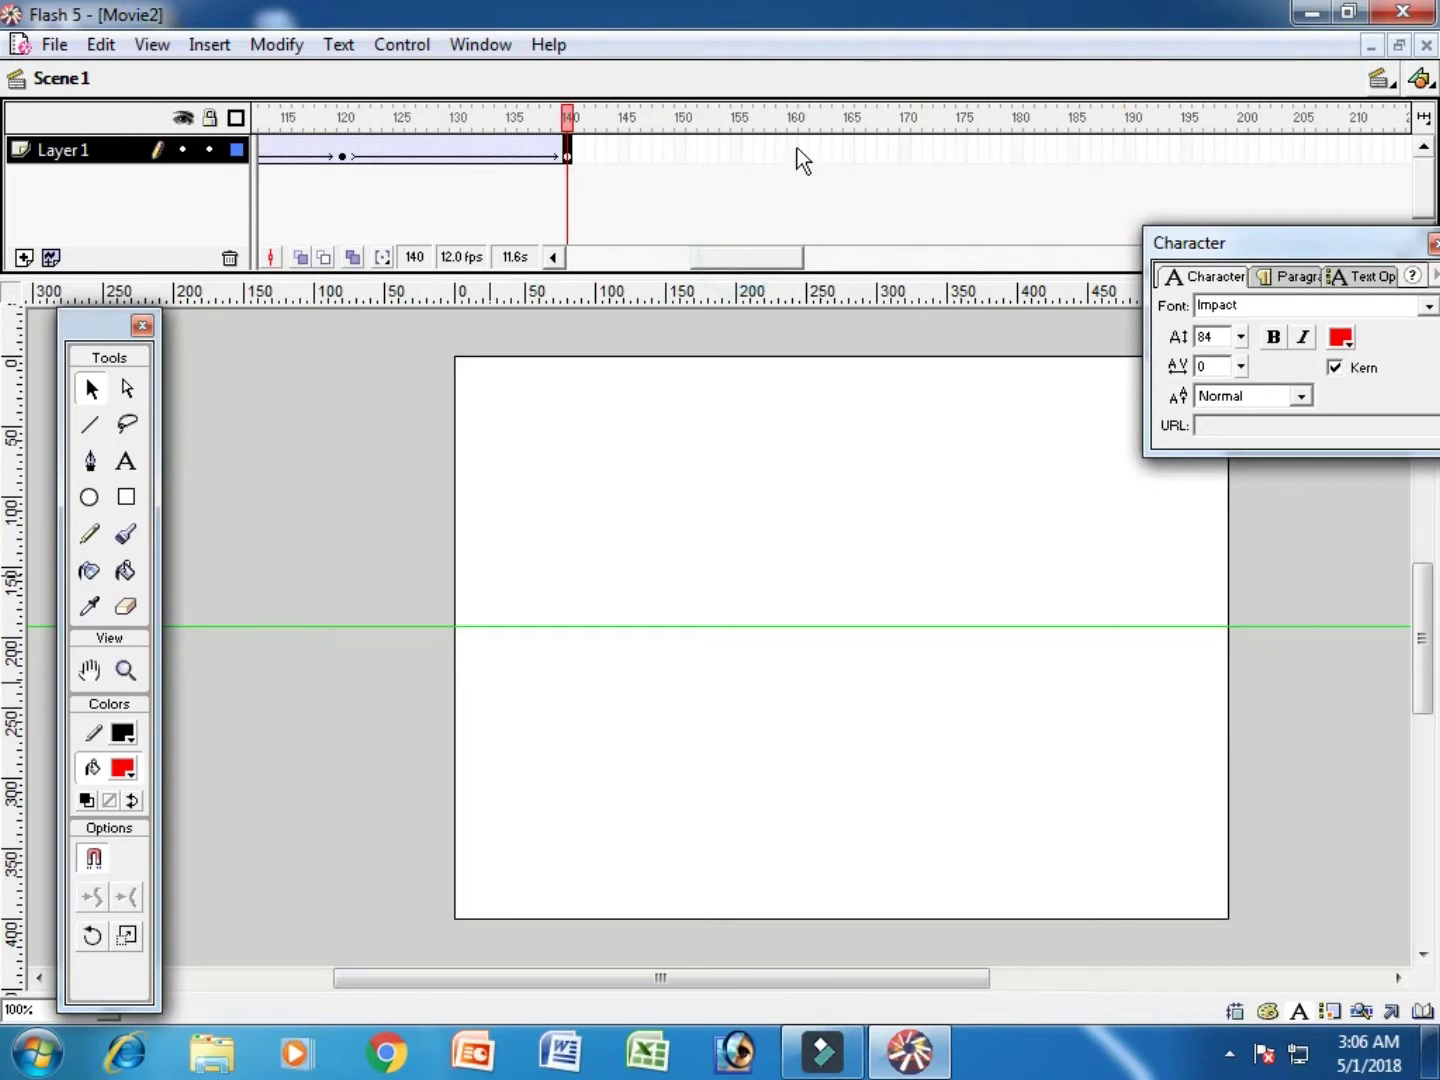
Step: Add a keyframe at frame 160 and move the text above the stage top
click(796, 152)
key(F6)
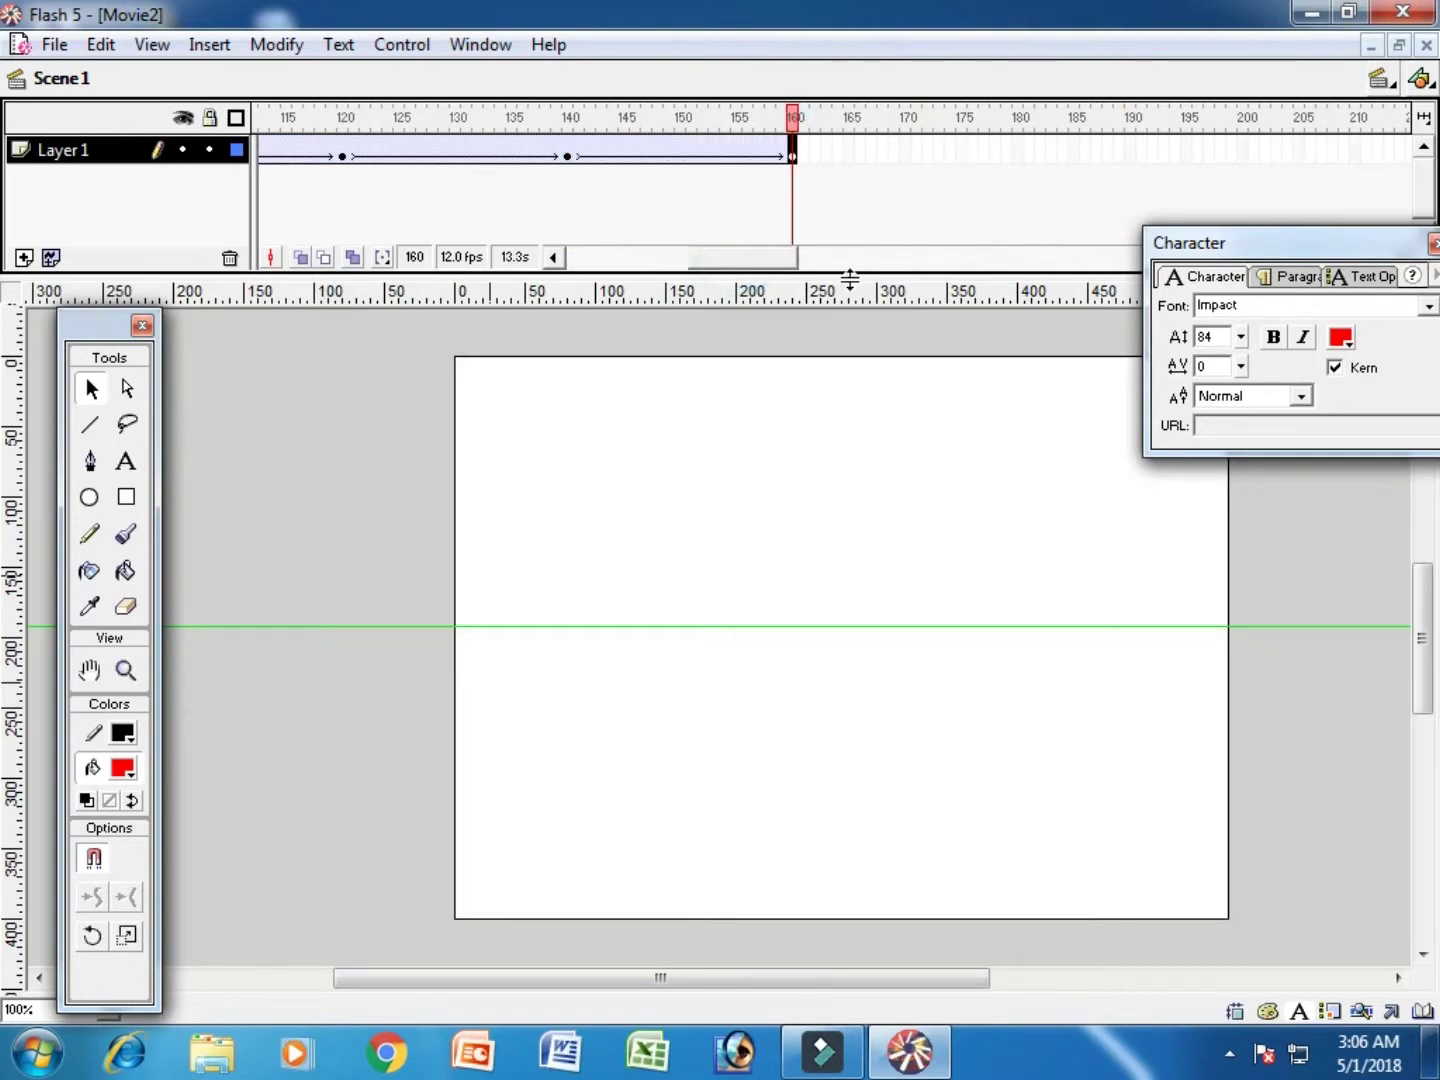
key(shift+Up)
key(shift+Up)
key(shift+Up)
key(shift+Up)
key(shift+Up)
key(shift+Up)
key(shift+Up)
key(shift+Up)
key(shift+Up)
key(shift+Up)
key(shift+Up)
key(shift+Up)
key(shift+Up)
key(shift+Up)
key(shift+Up)
key(shift+Up)
key(shift+Up)
key(shift+Up)
key(shift+Up)
key(shift+Up)
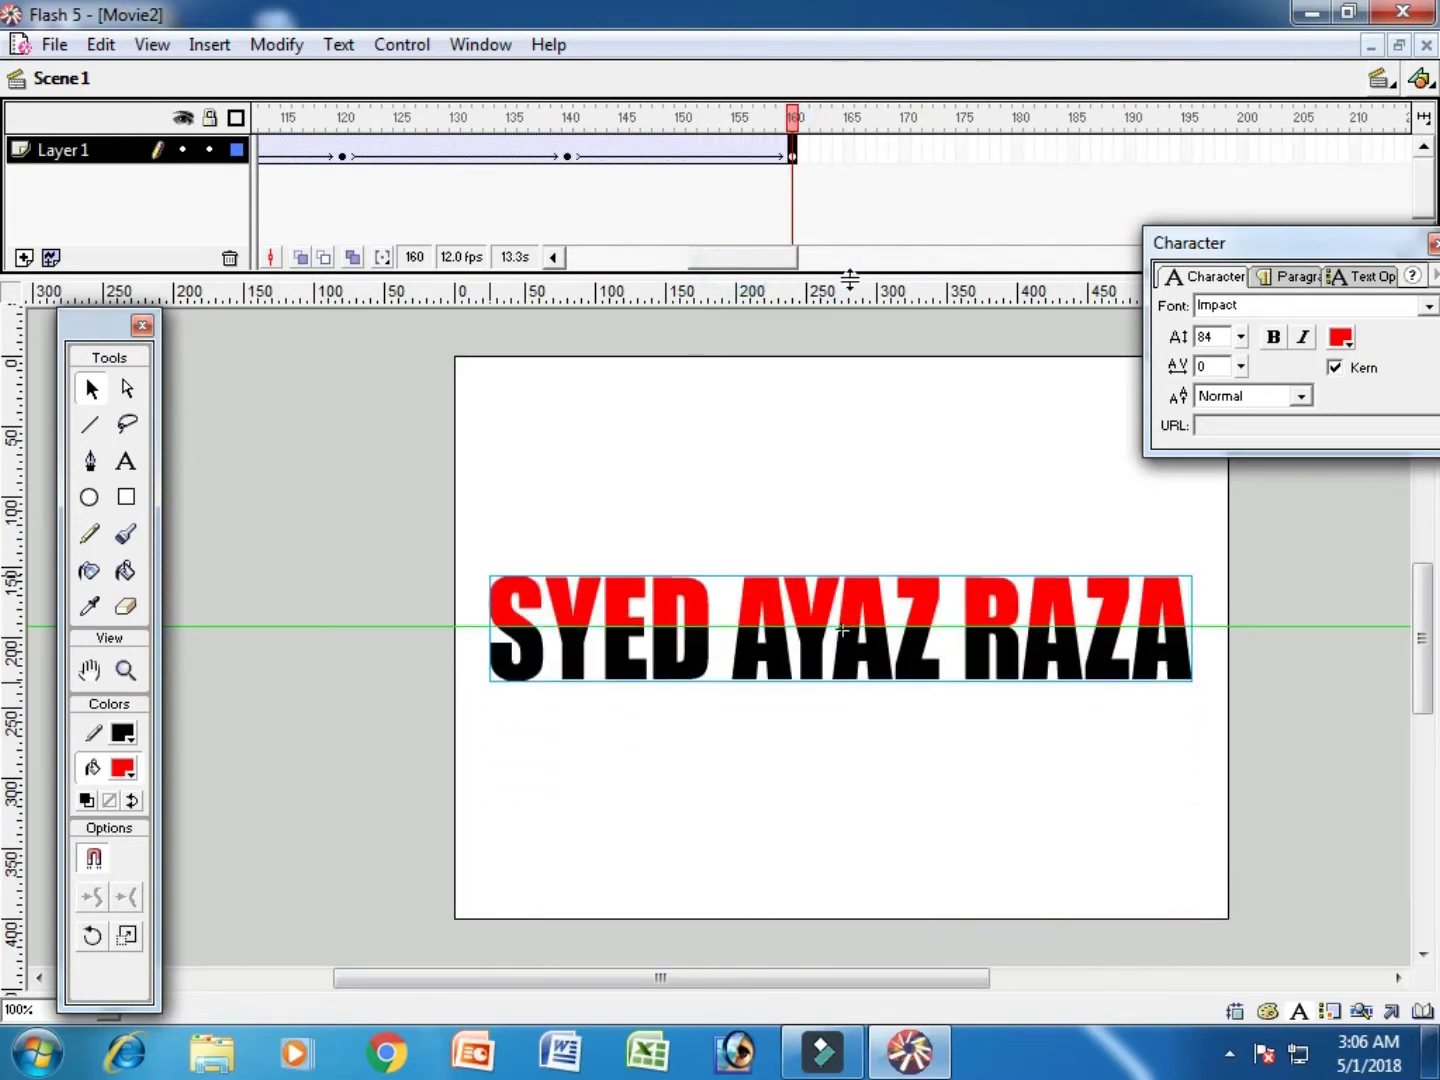
key(shift+Up)
key(shift+Up)
key(shift+Up)
key(shift+Up)
key(shift+Up)
key(shift+Up)
key(shift+Up)
key(shift+Up)
key(shift+Up)
key(shift+Up)
key(shift+Up)
key(shift+Up)
key(shift+Up)
key(shift+Up)
key(shift+Up)
key(shift+Up)
key(shift+Up)
key(shift+Up)
key(shift+Up)
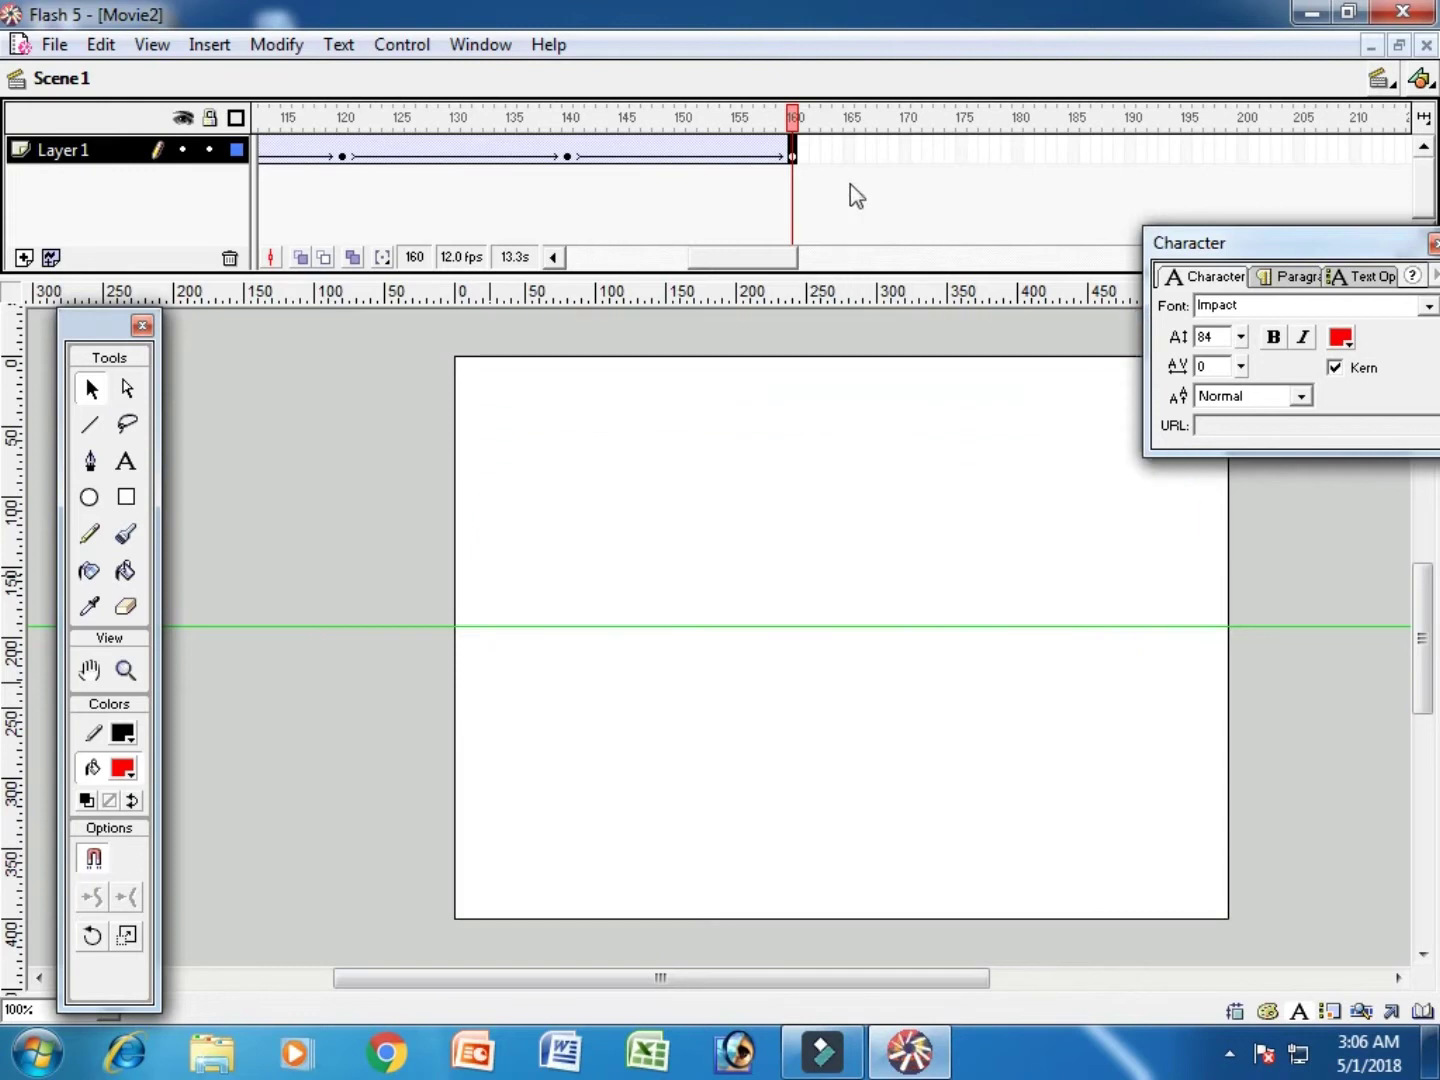
Step: Add a keyframe at frame 170, return the text to the centre guide, and test the movie
click(909, 155)
key(F6)
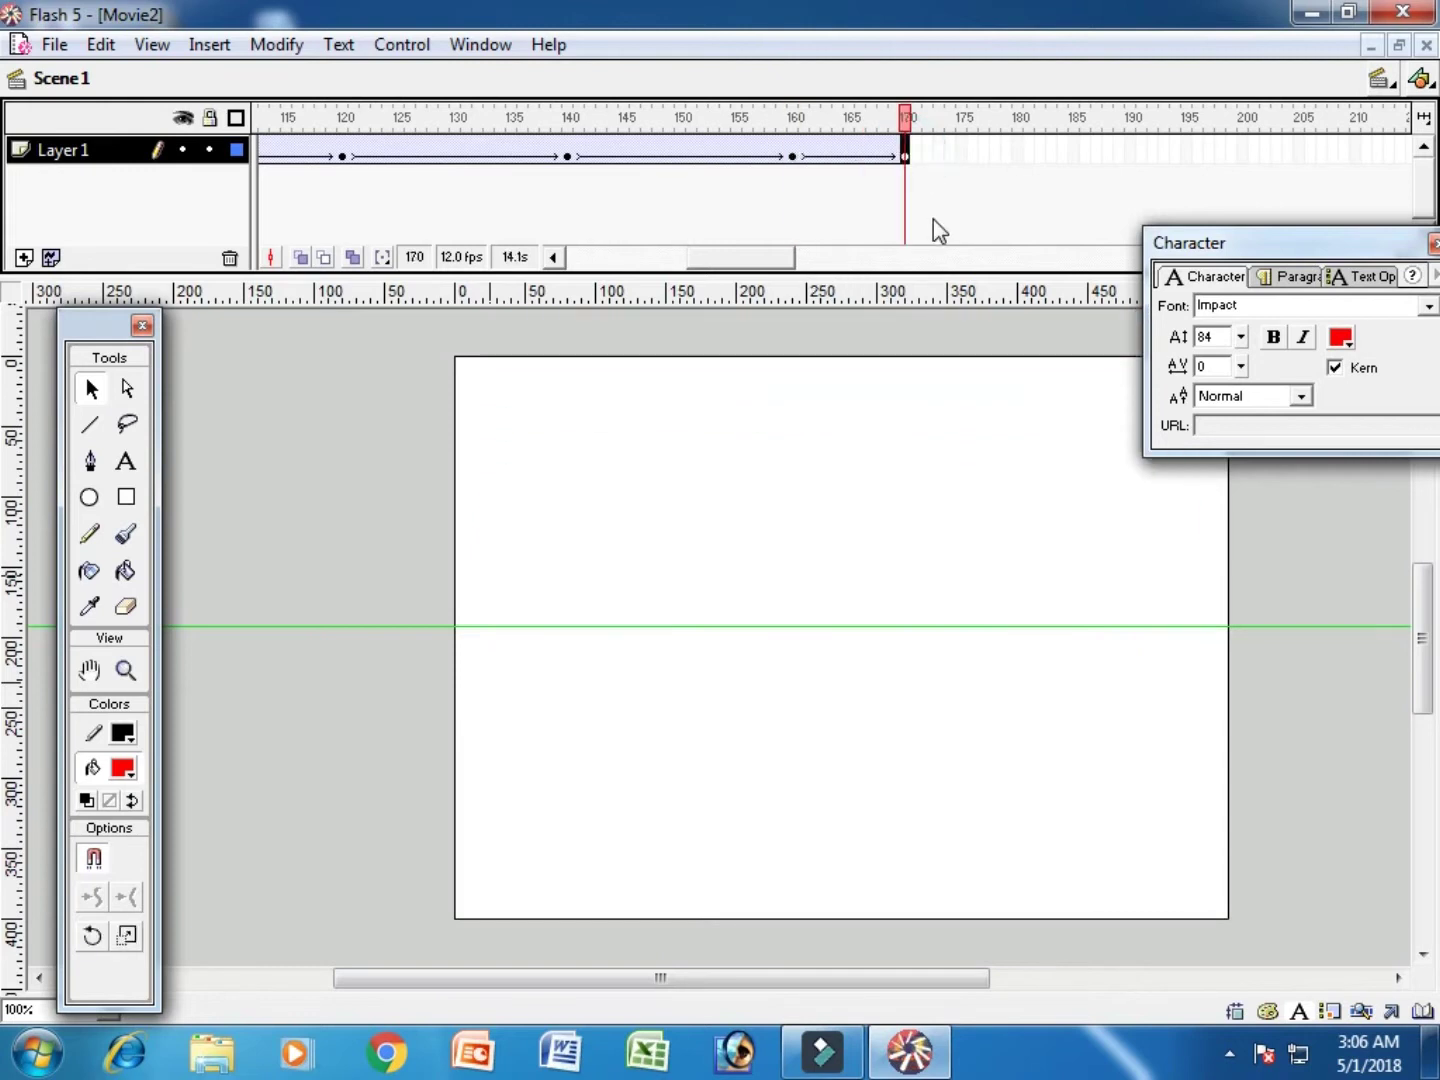
key(shift+Down)
key(shift+Down)
key(shift+Down)
key(shift+Down)
key(shift+Down)
key(shift+Down)
key(shift+Down)
key(shift+Down)
key(shift+Down)
key(shift+Down)
key(shift+Down)
key(shift+Down)
key(shift+Down)
key(shift+Down)
key(shift+Down)
key(shift+Down)
key(shift+Down)
key(shift+Down)
key(shift+Down)
key(shift+Down)
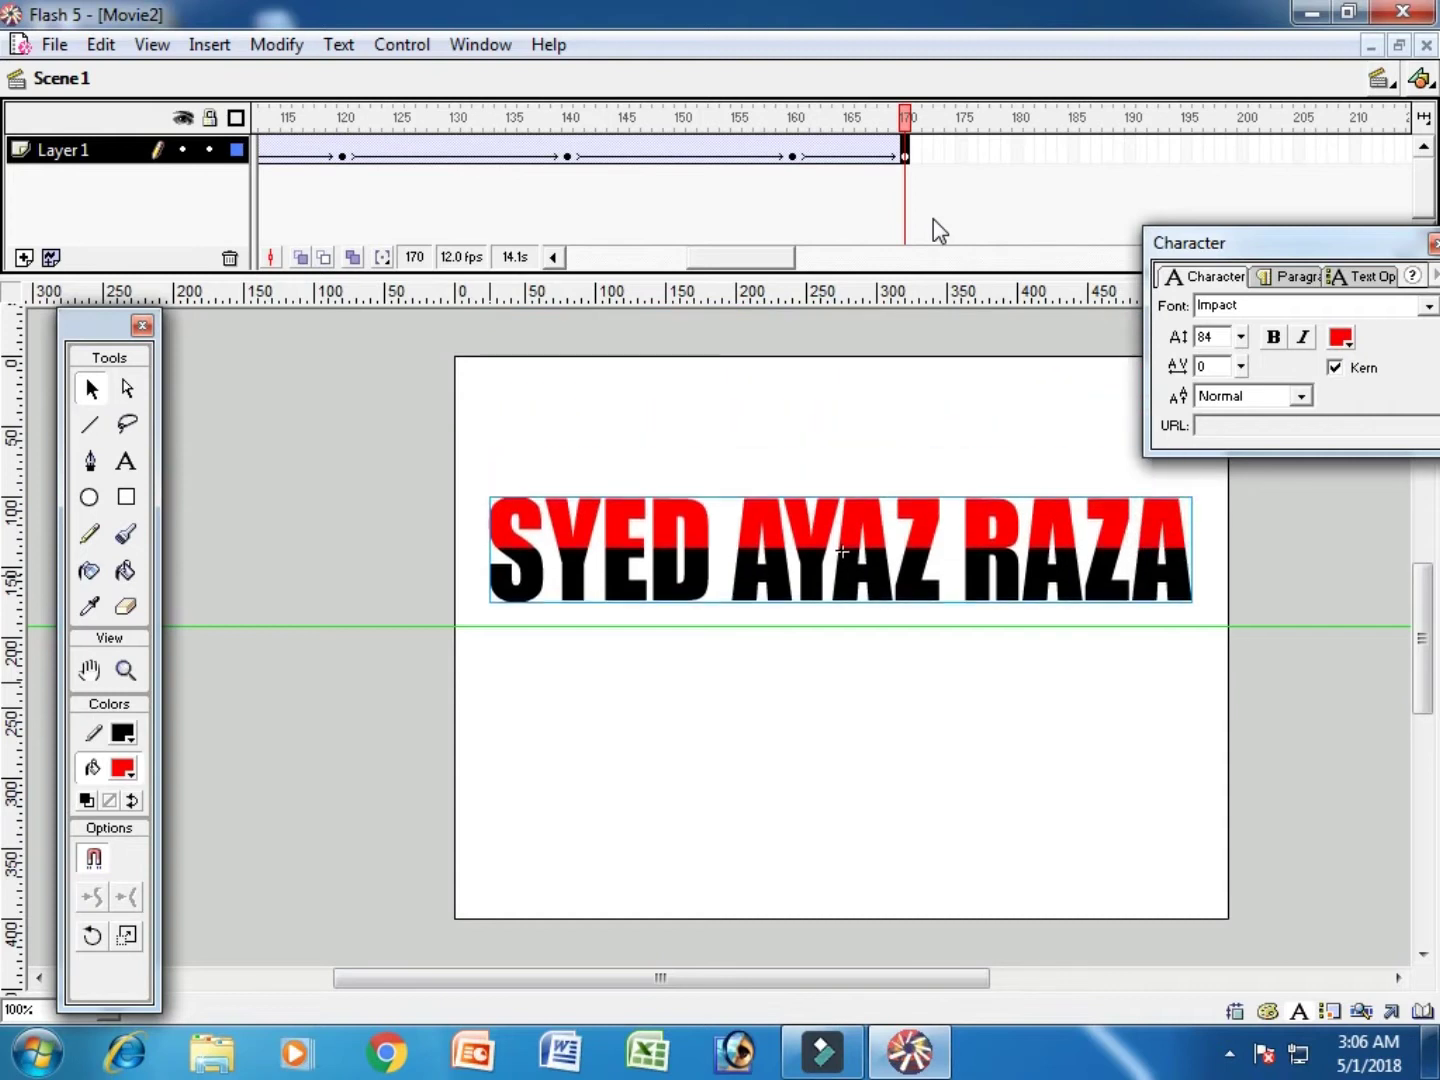
key(shift+Down)
key(shift+Down)
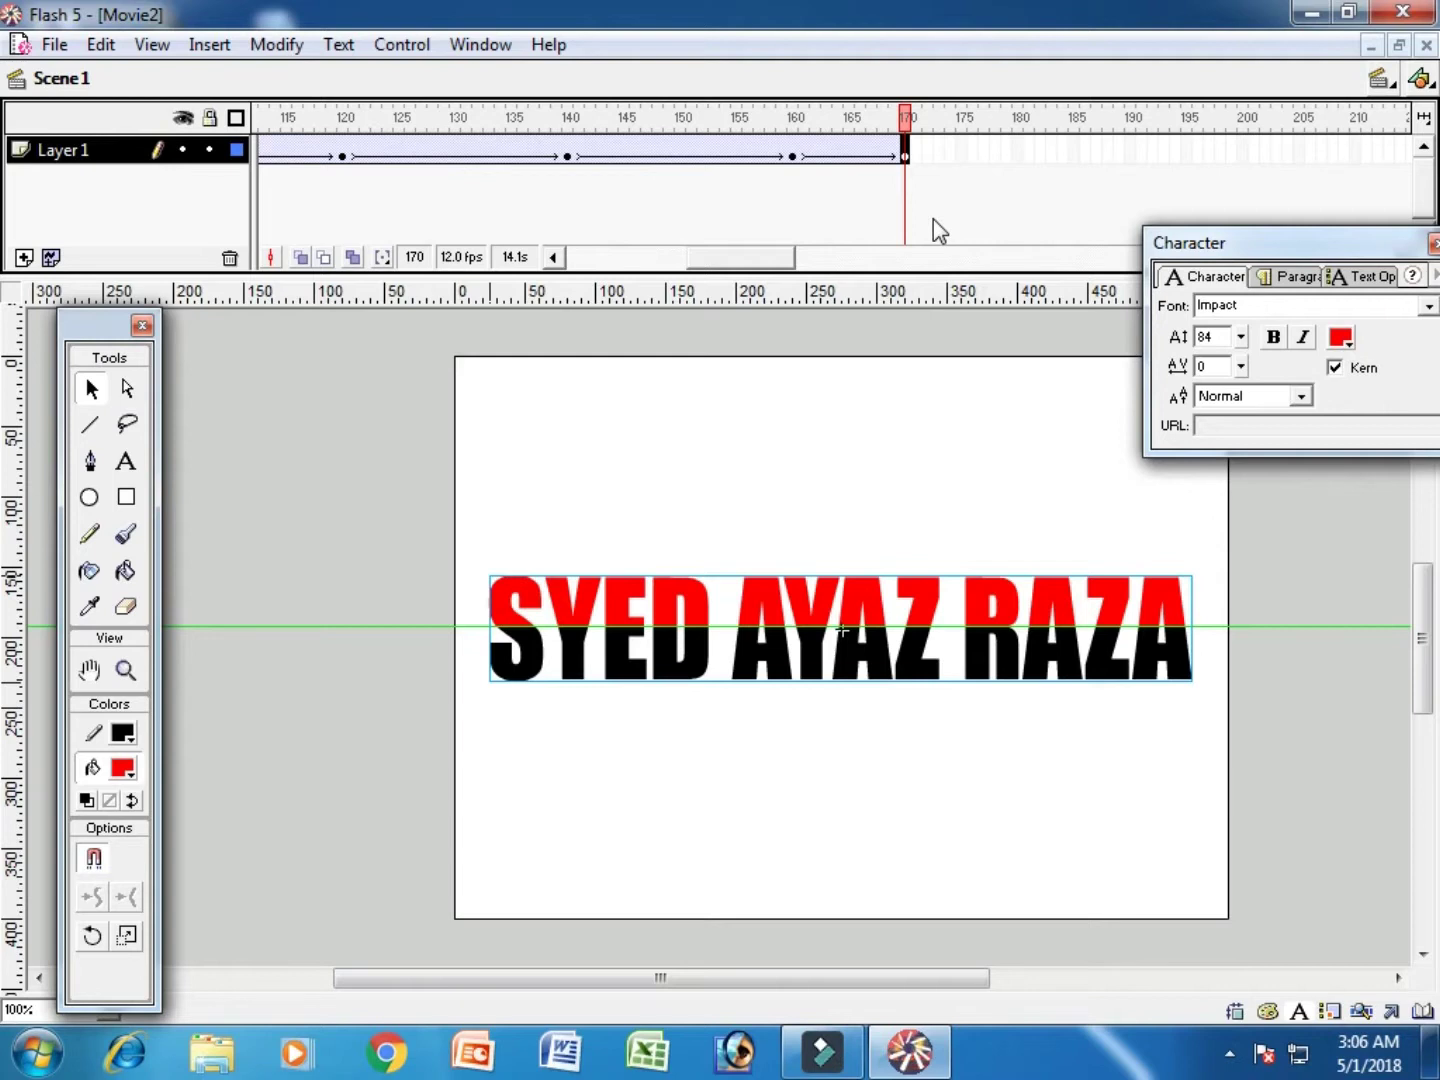
key(ctrl+Return)
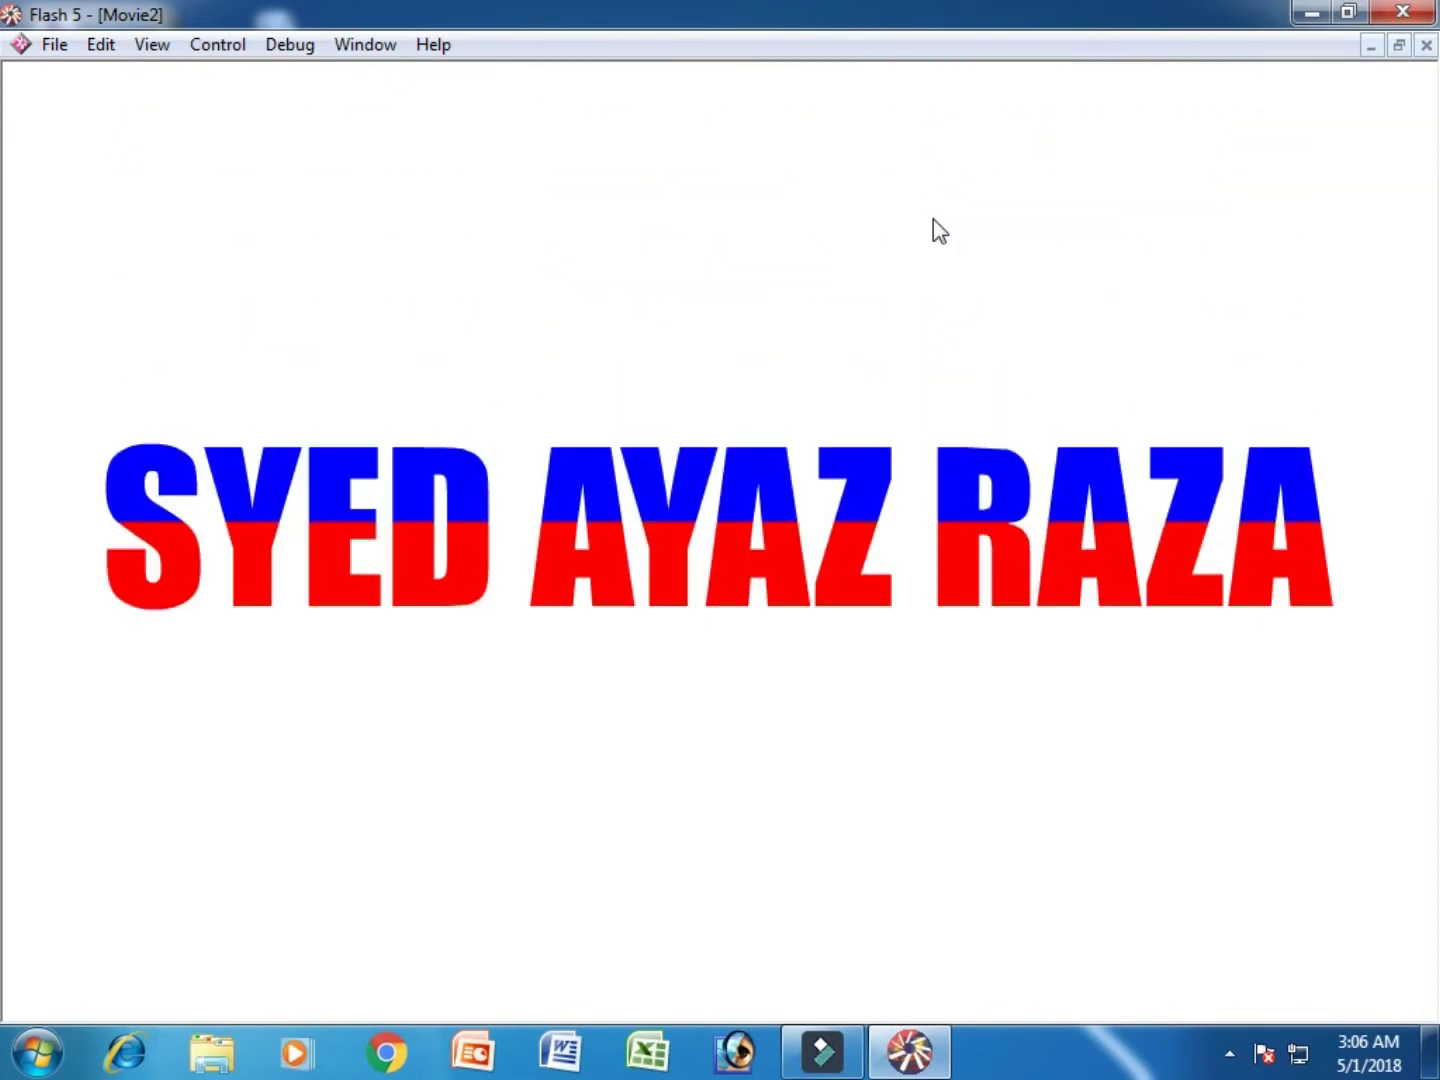
key(ctrl+w)
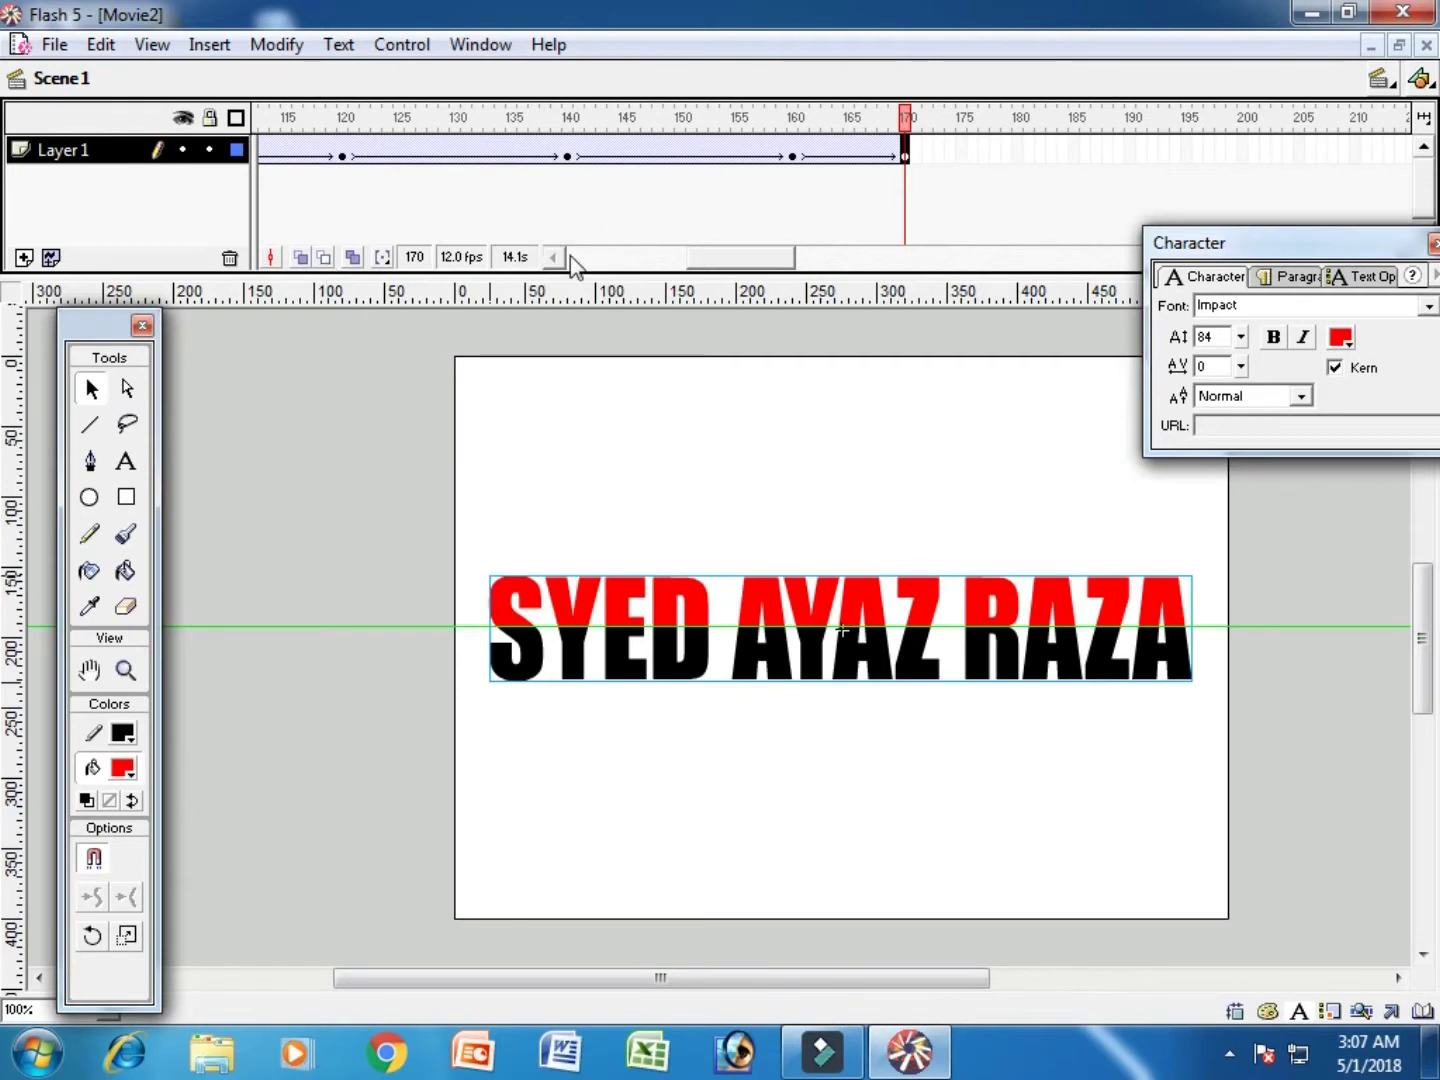
Step: Insert Layer 2 and draw a large rainbow-gradient circle on its first frame
click(23, 257)
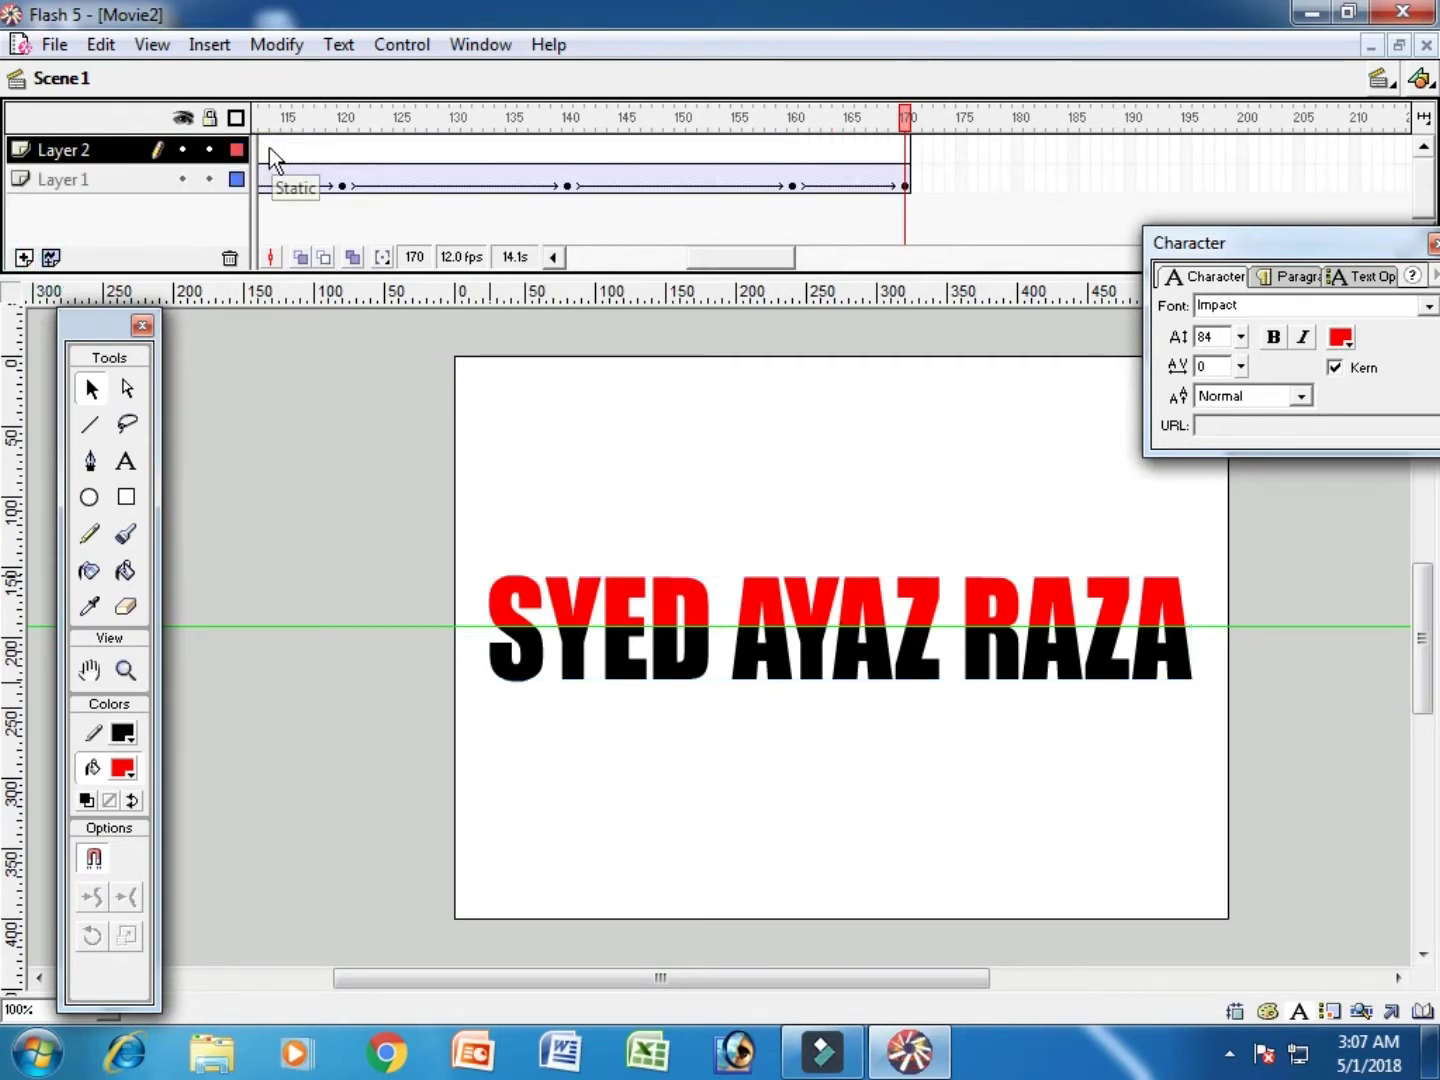
click(264, 148)
click(90, 498)
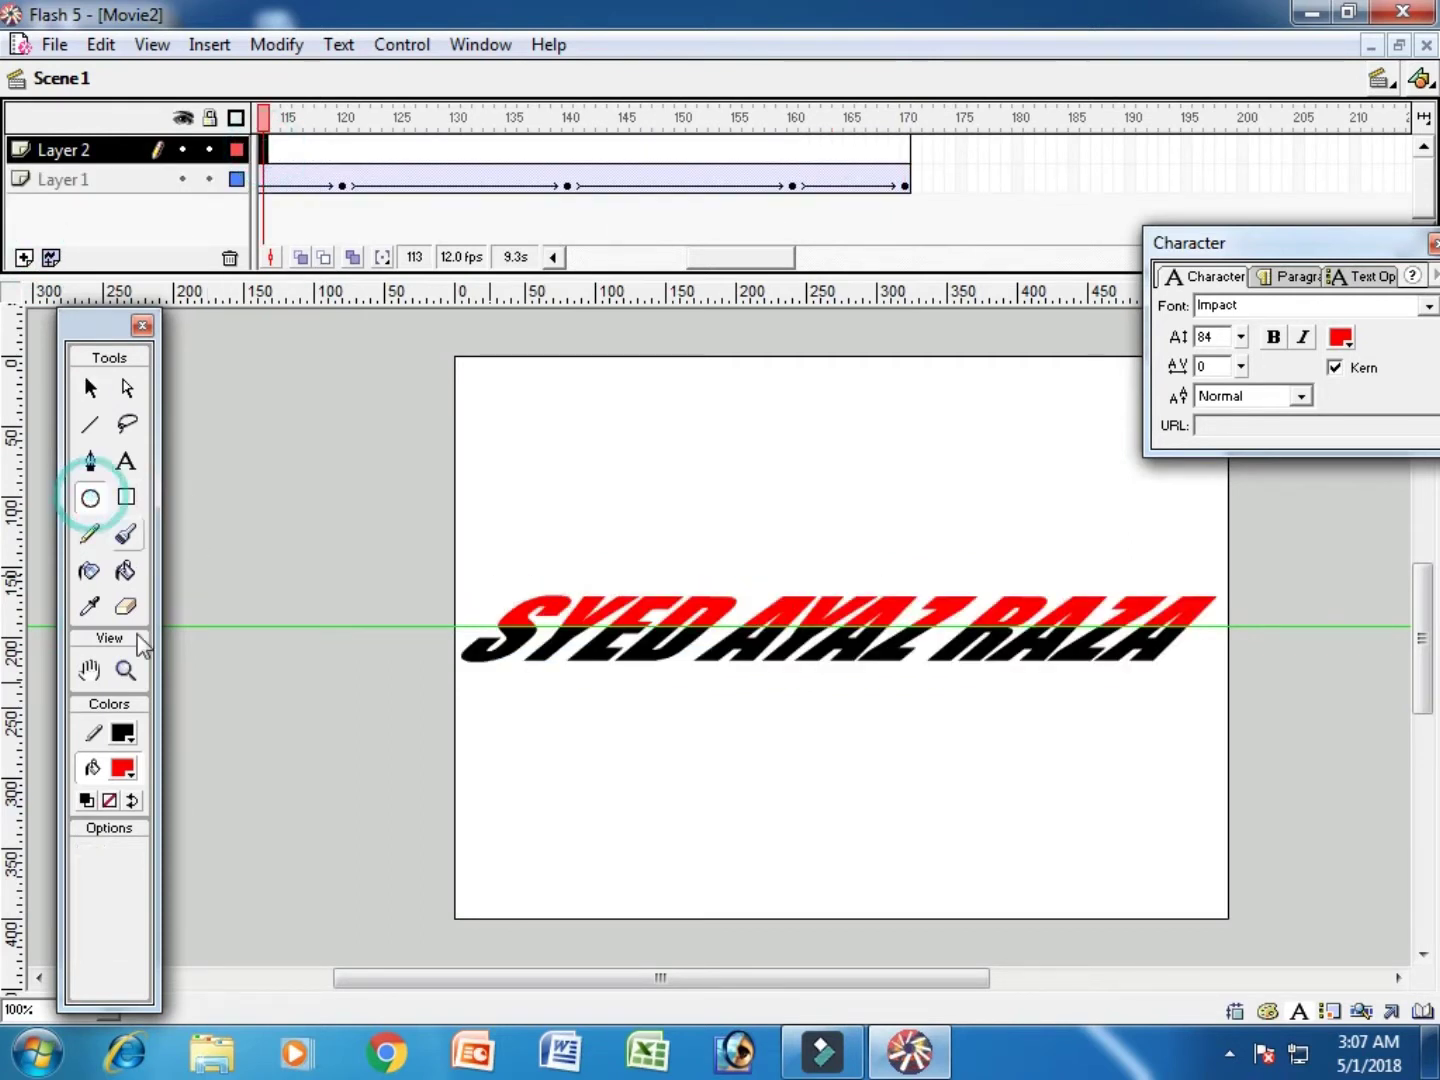
click(122, 769)
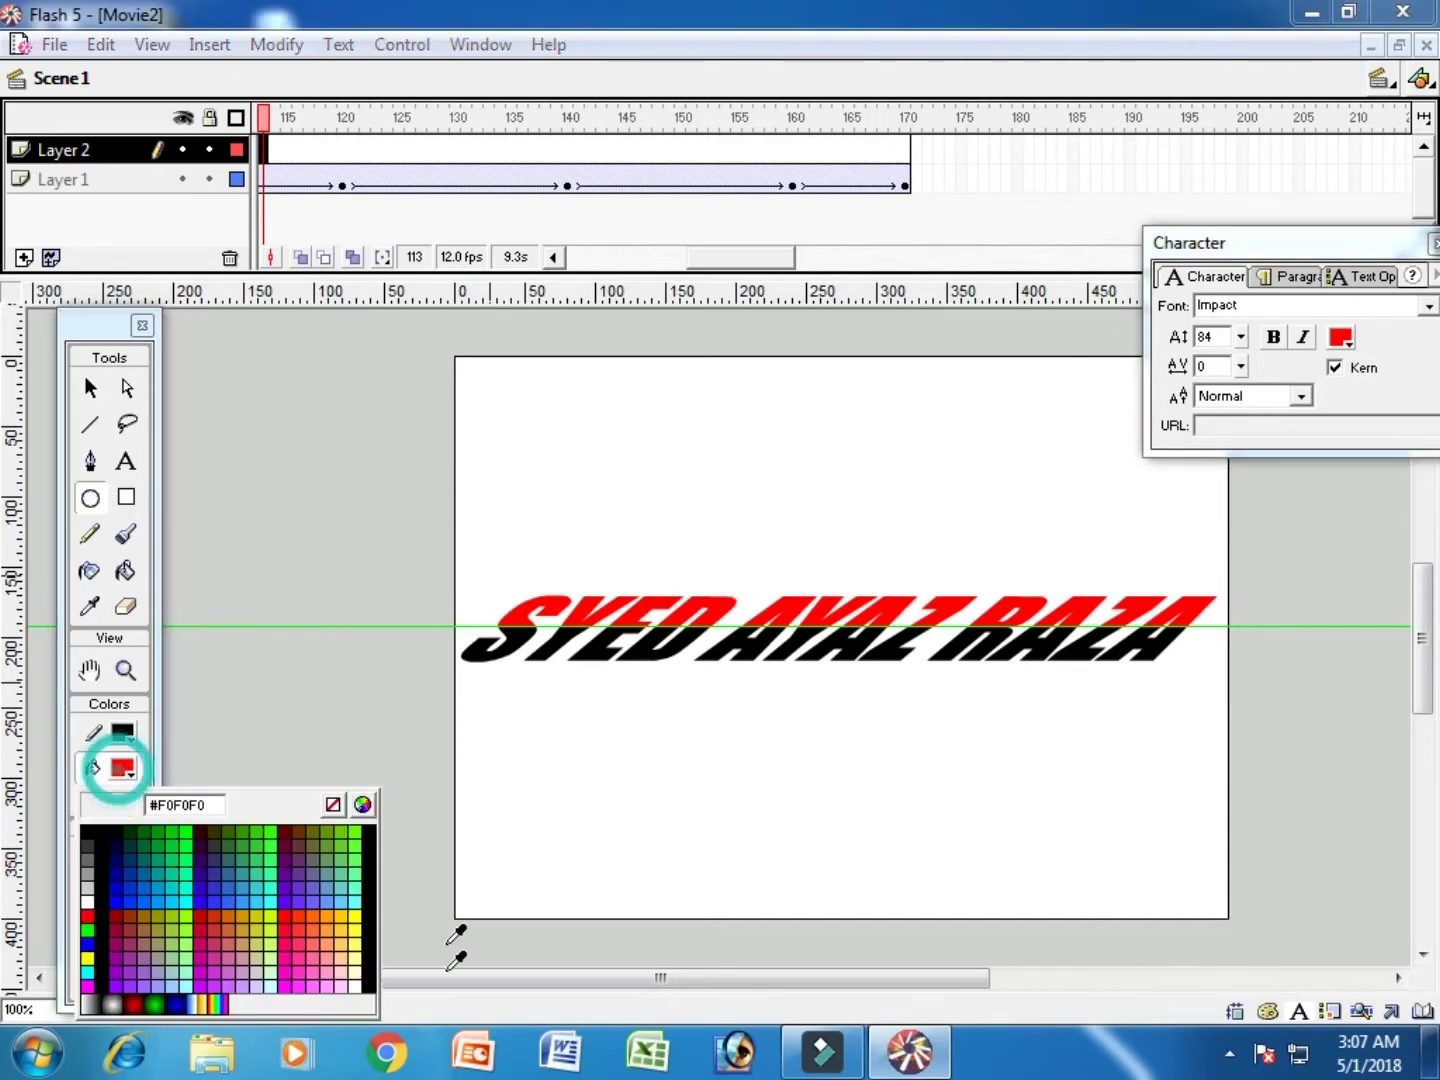
click(233, 985)
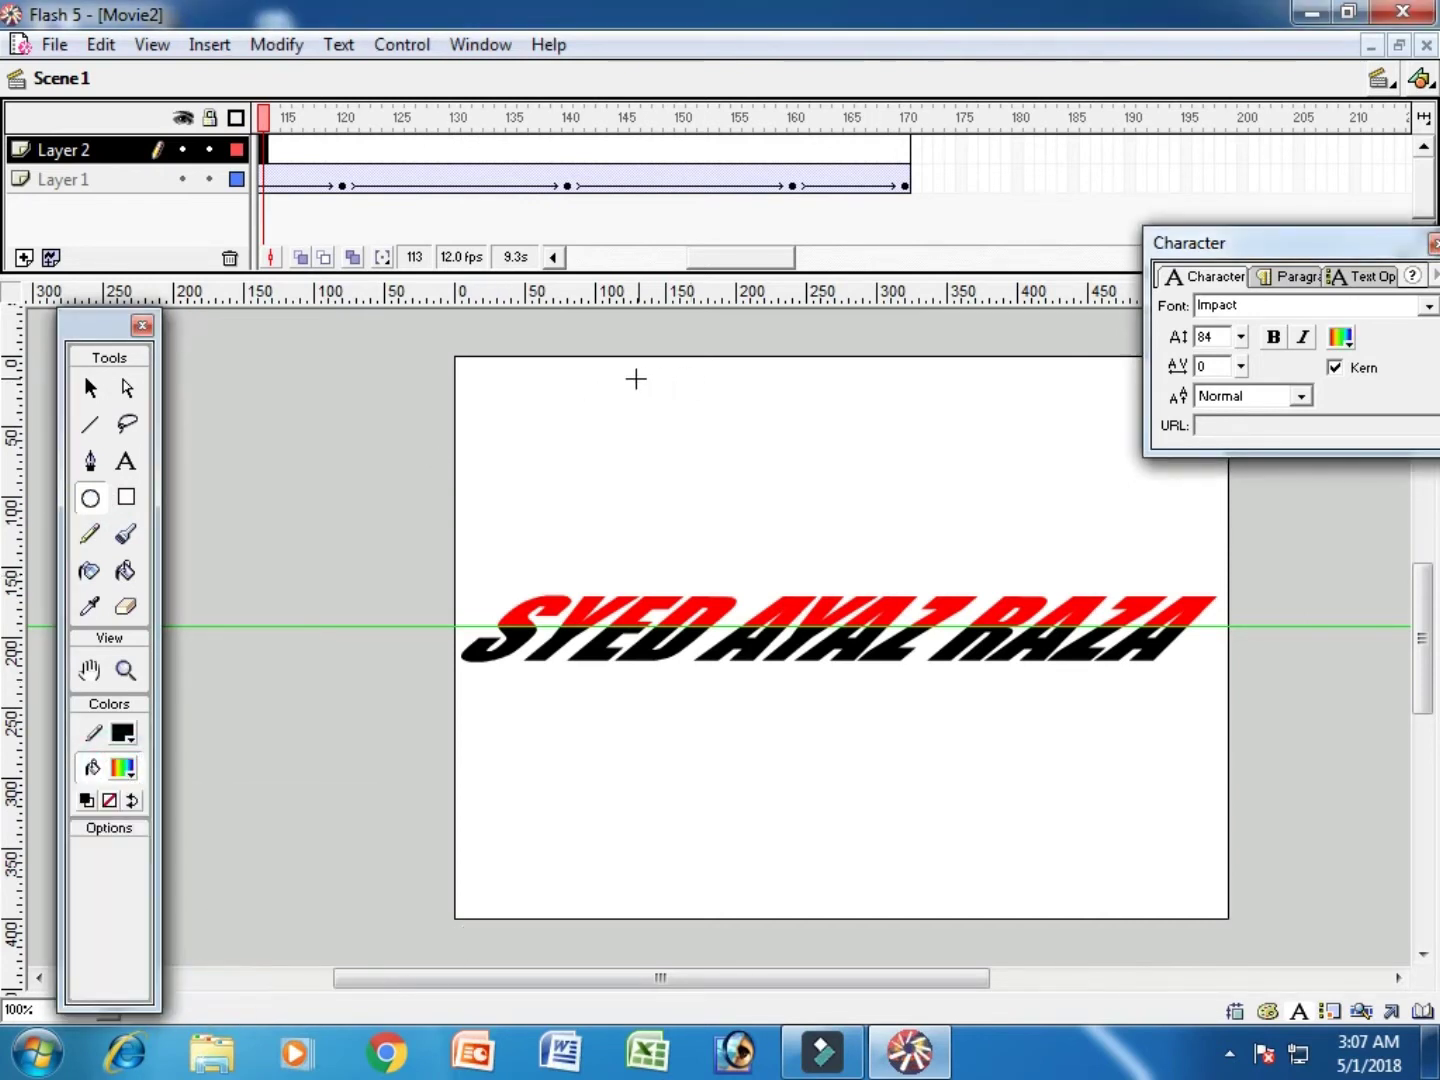
drag(635, 378, 1152, 896)
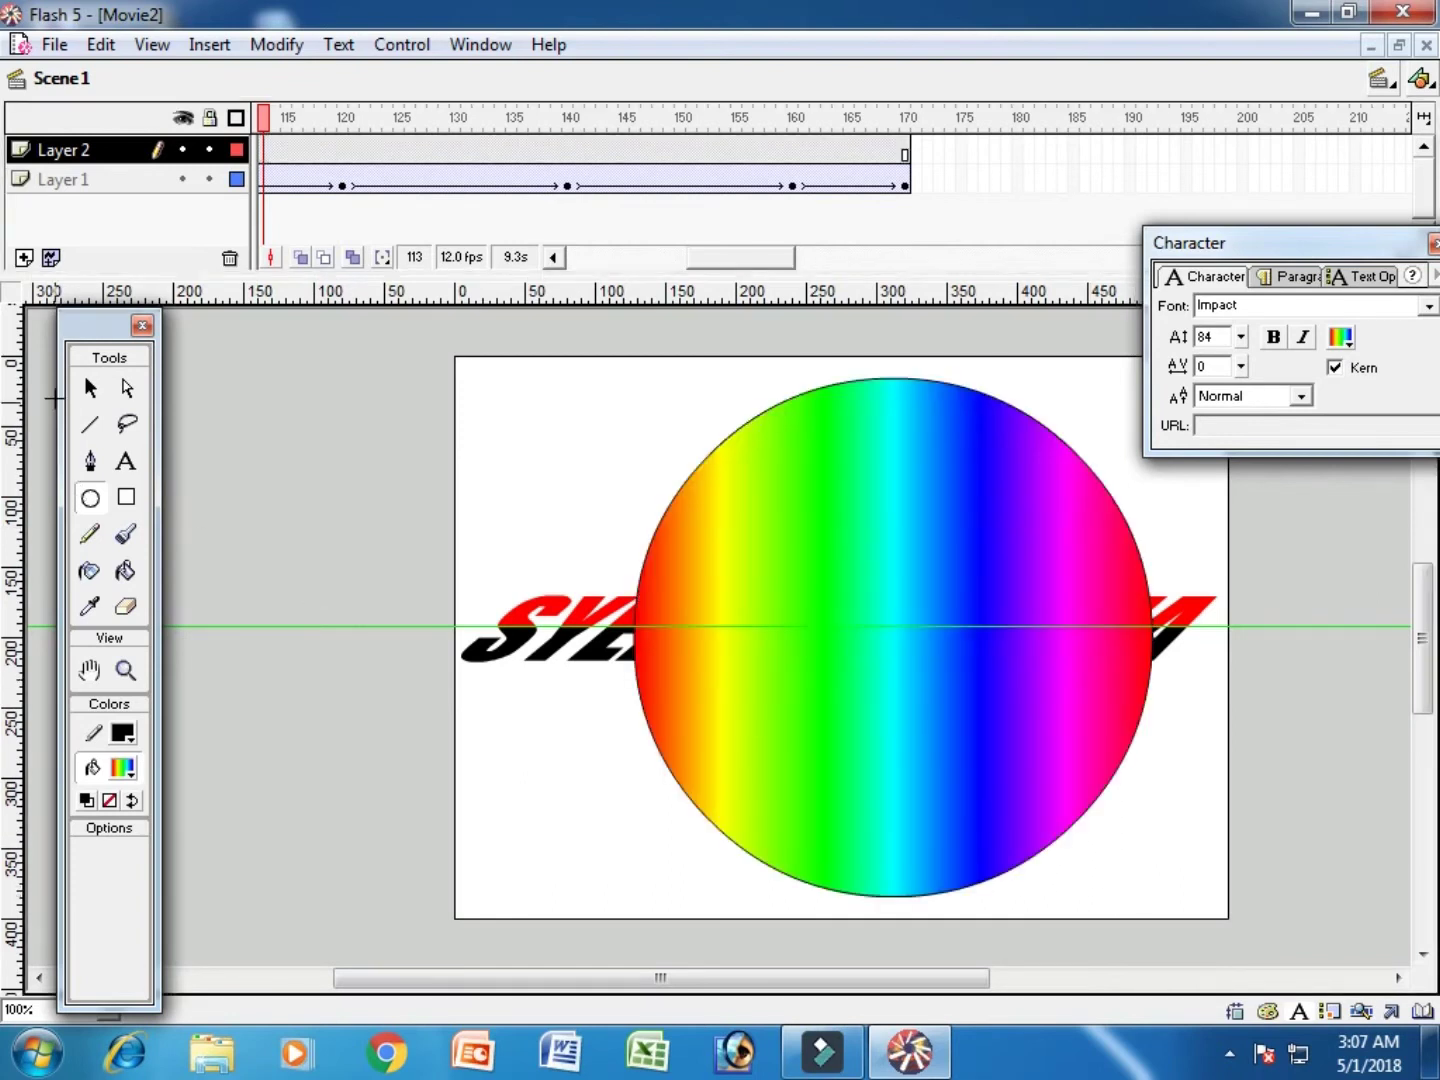
Step: Select the rainbow circle and position it on the stage
click(93, 390)
double_click(931, 539)
drag(930, 539, 884, 548)
key(Right)
key(Right)
key(Right)
key(Right)
key(Right)
key(Right)
key(Right)
key(Left)
key(Left)
key(Left)
key(Left)
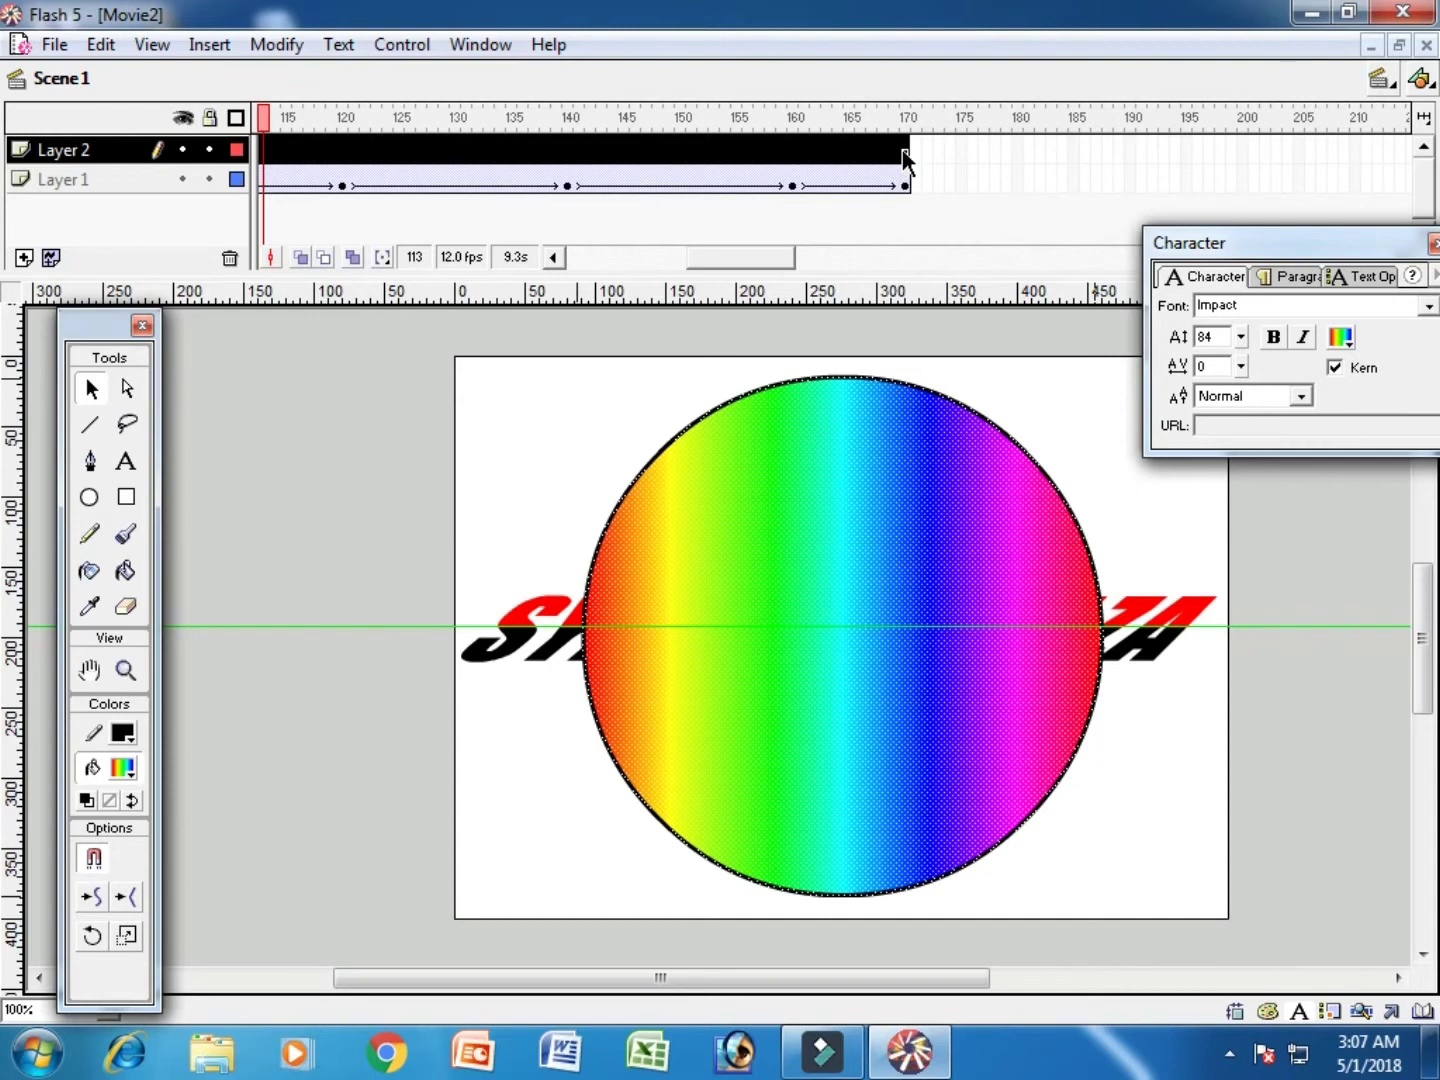
Step: Extend Layer 2 to frame 170, move it below Layer 1, and test the movie
click(904, 152)
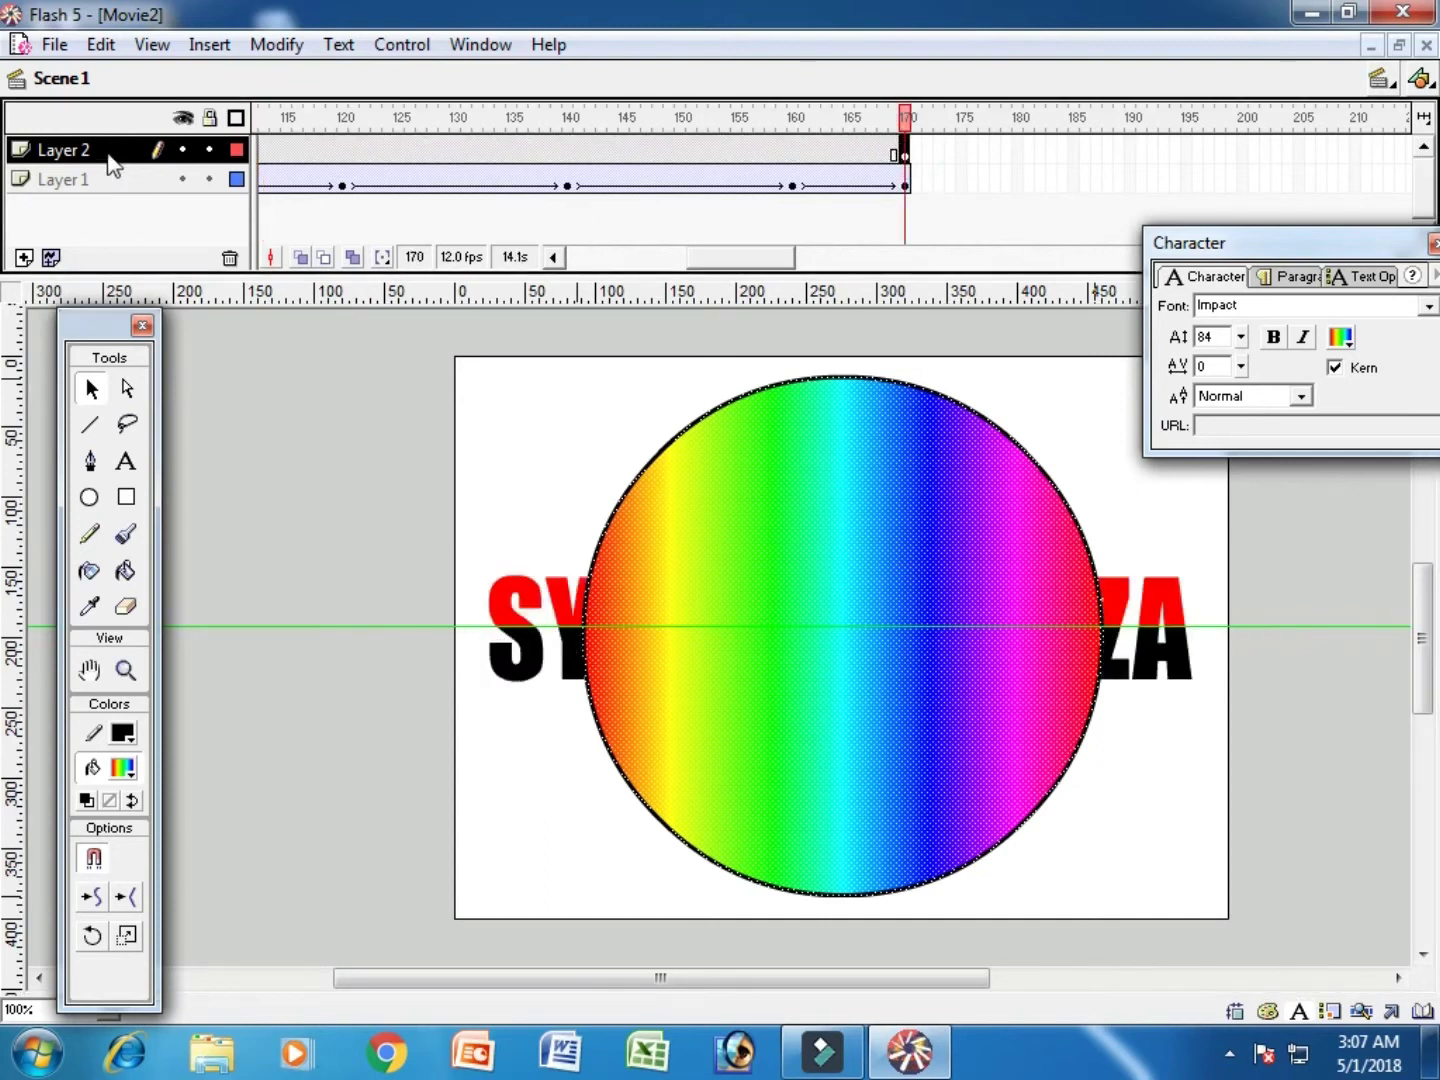
drag(110, 155, 108, 201)
key(ctrl+Return)
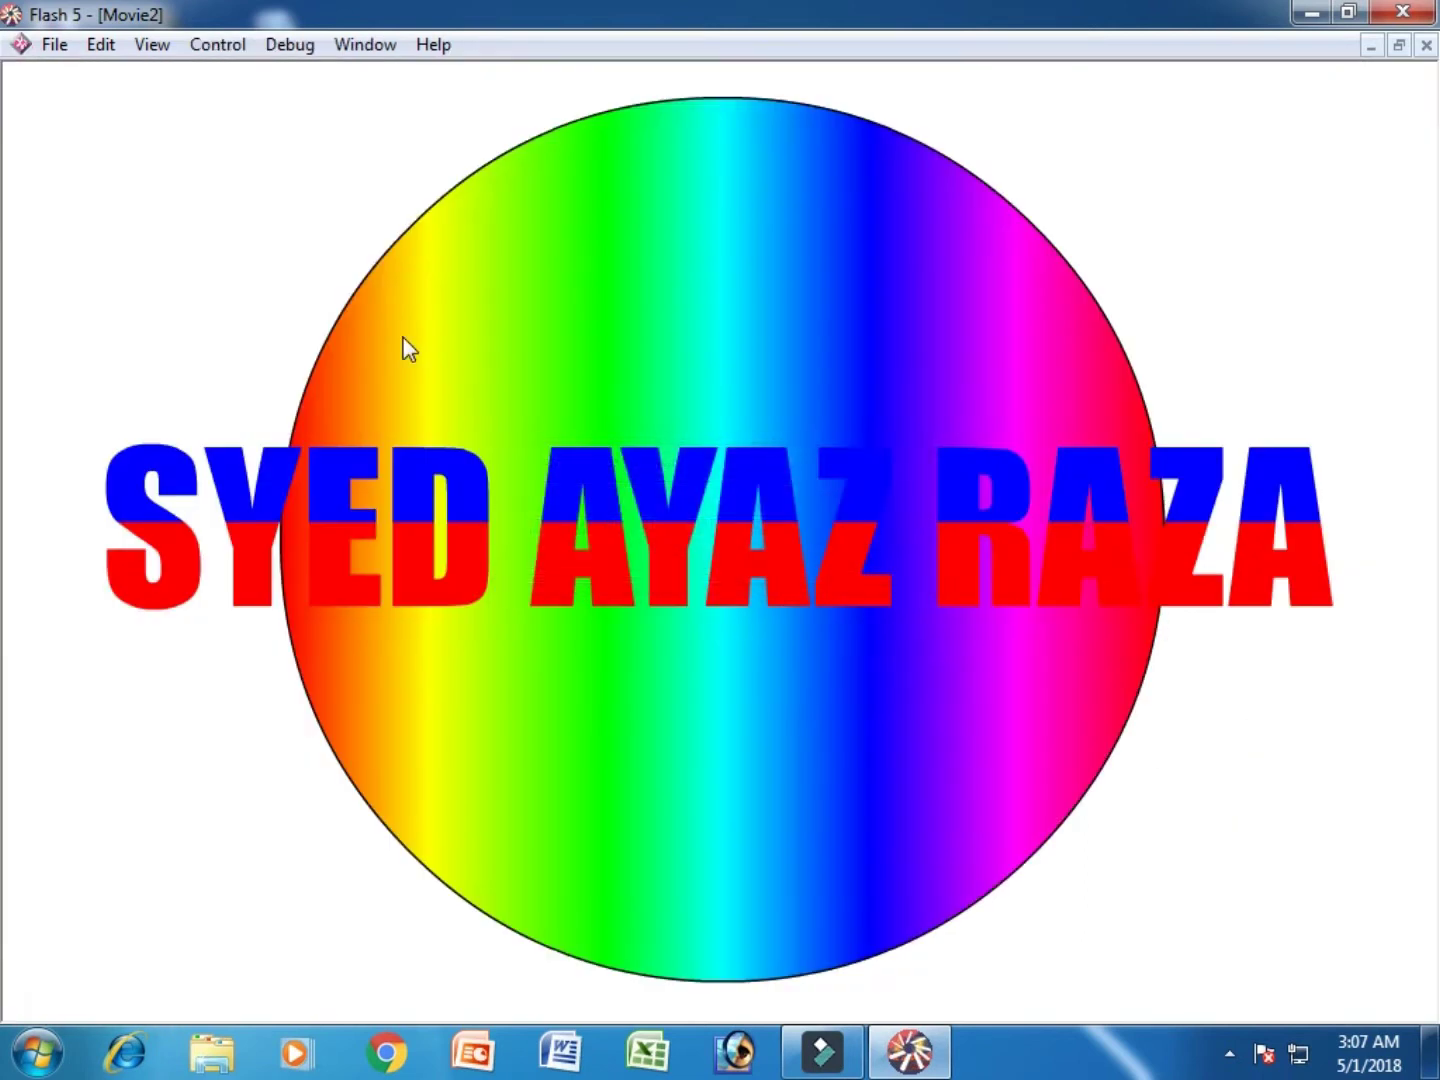